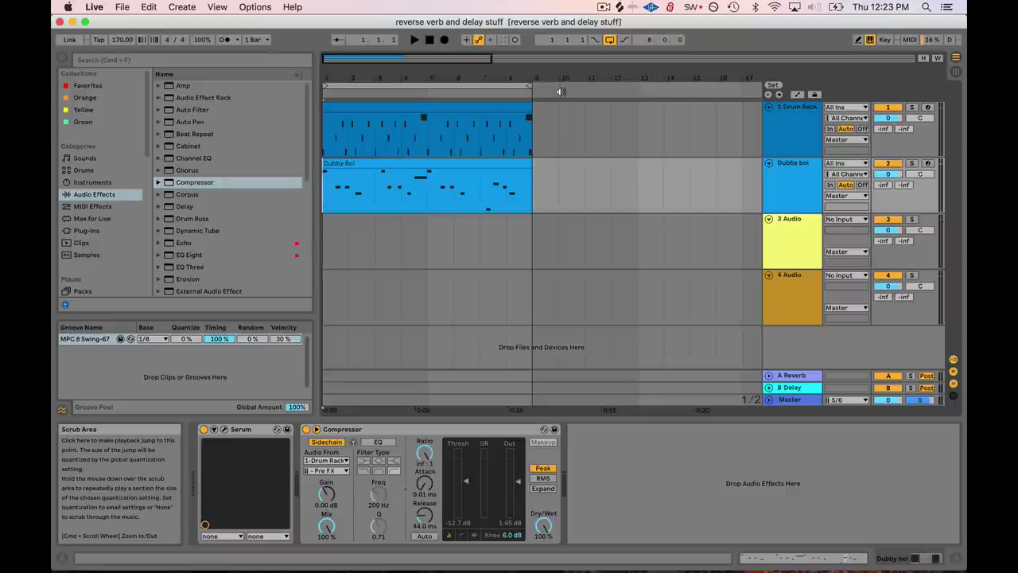
Step: Play back the eight-bar drum and Dubby Boi loop to hear the unprocessed arrangement
{"action": "left_click", "coordinate": [414, 40]}
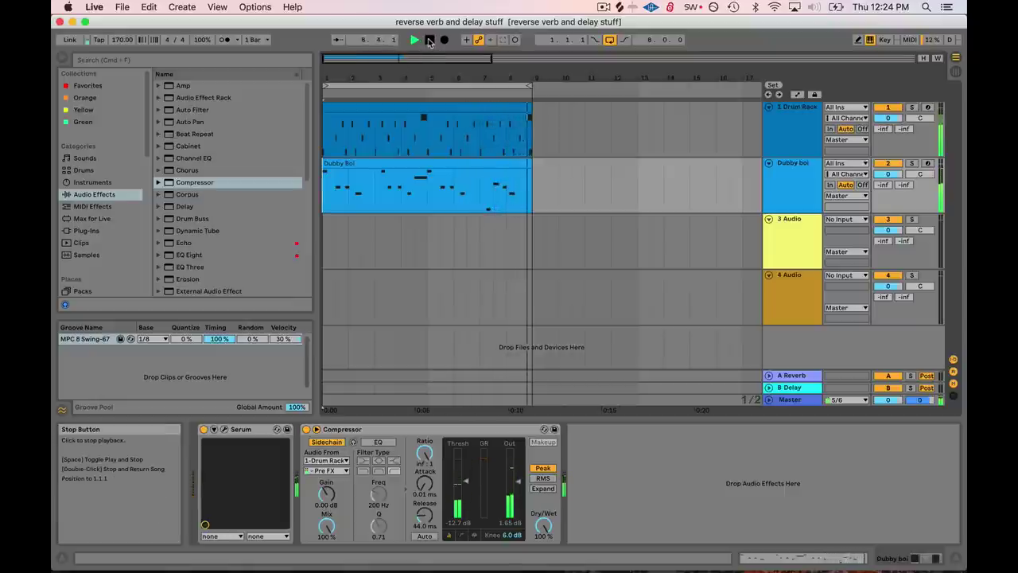
{"action": "left_click", "coordinate": [430, 40]}
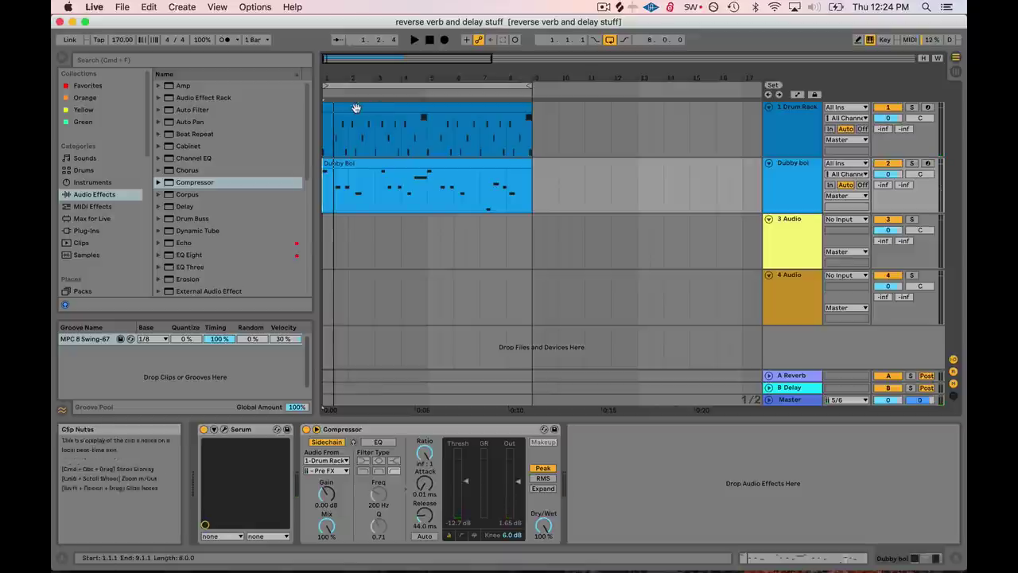
{"action": "key", "text": "plus"}
{"action": "left_click_drag", "start_coordinate": [482, 60], "coordinate": [479, 56]}
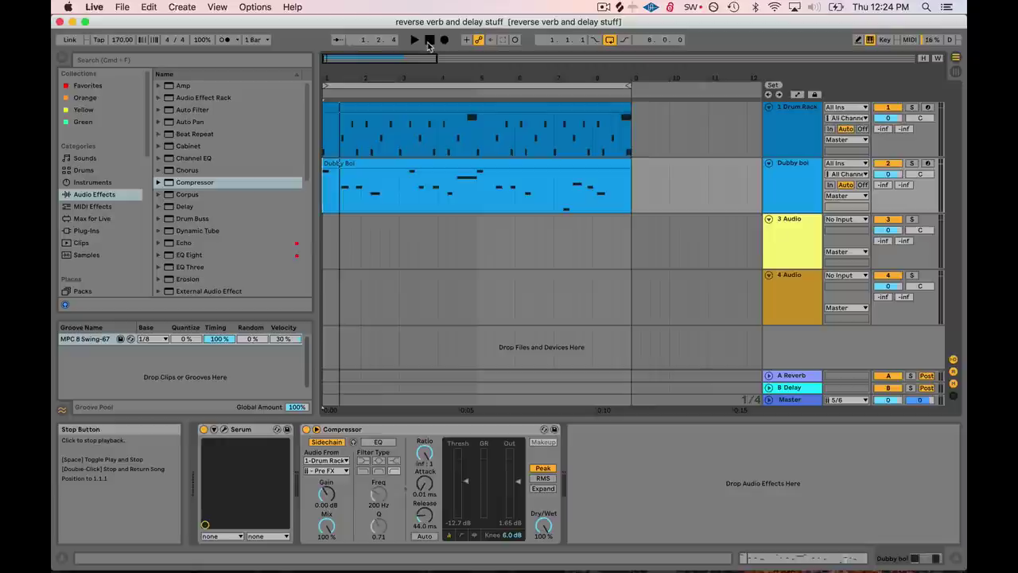
{"action": "key", "text": "space"}
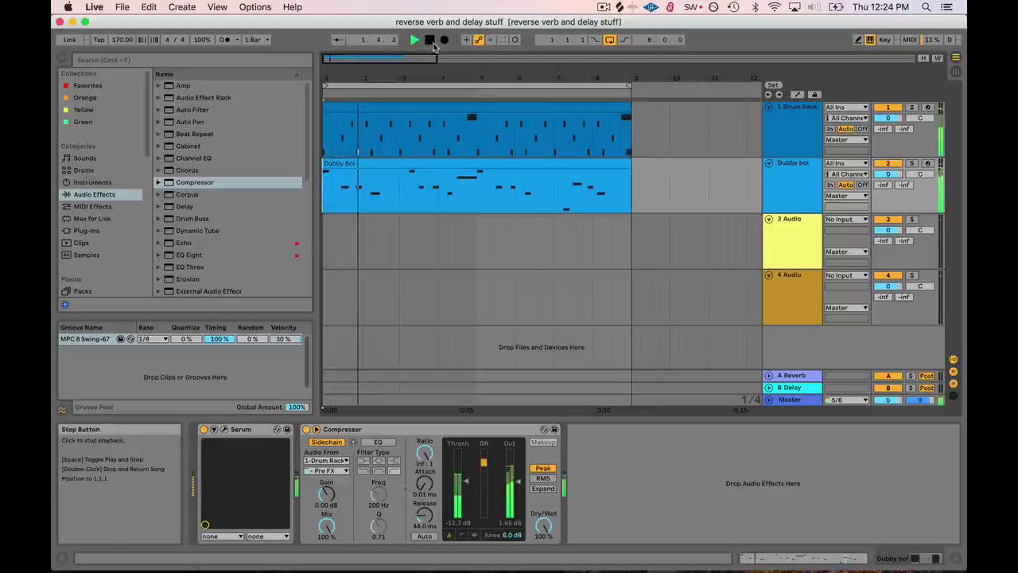
{"action": "key", "text": "space"}
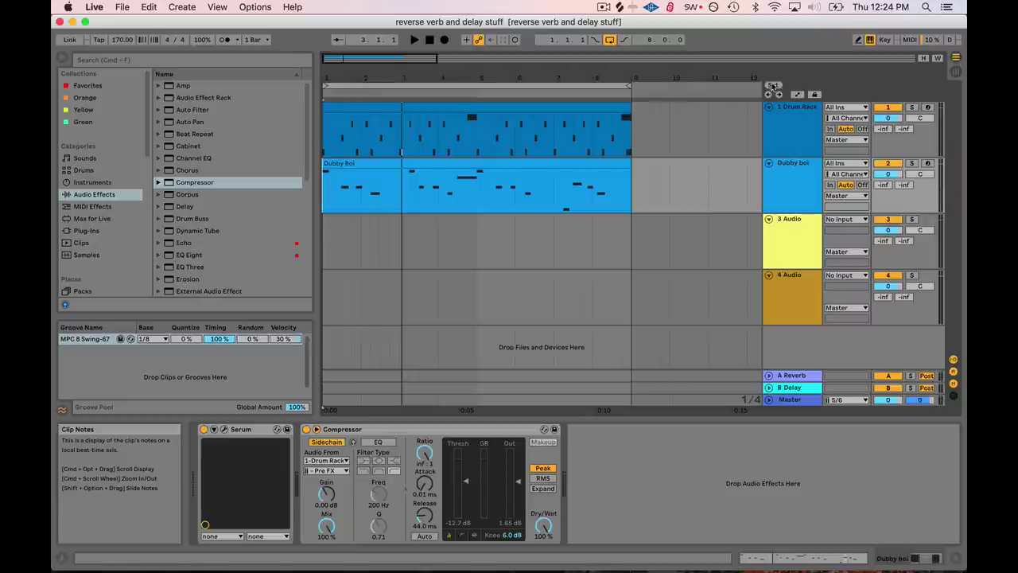
Step: Solo the Drum Rack track and add the Reverb audio effect at the end of its device chain
{"action": "left_click", "coordinate": [779, 132]}
{"action": "left_click", "coordinate": [769, 106]}
{"action": "left_click", "coordinate": [769, 108]}
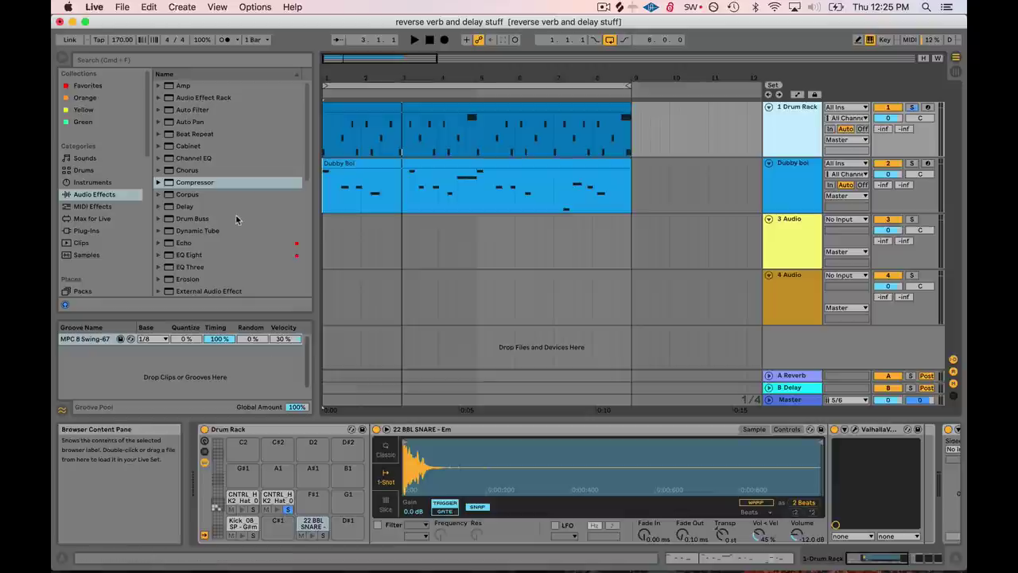
{"action": "scroll", "coordinate": [229, 227], "scroll_direction": "down", "scroll_amount": 5}
{"action": "scroll", "coordinate": [229, 228], "scroll_direction": "up", "scroll_amount": 5}
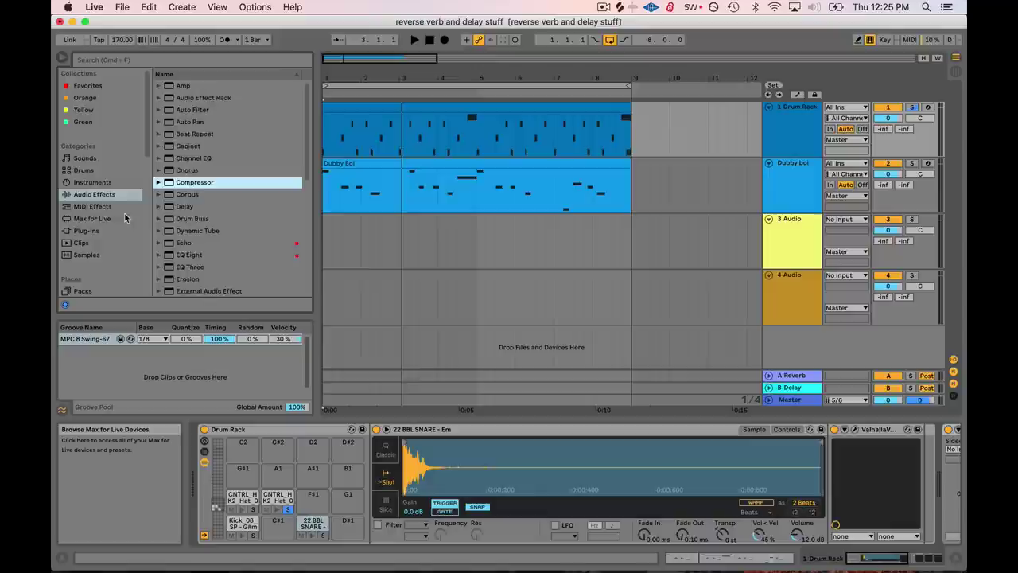
{"action": "left_click", "coordinate": [125, 217]}
{"action": "left_click", "coordinate": [117, 185]}
{"action": "left_click", "coordinate": [118, 194]}
{"action": "scroll", "coordinate": [209, 214], "scroll_direction": "down", "scroll_amount": 10}
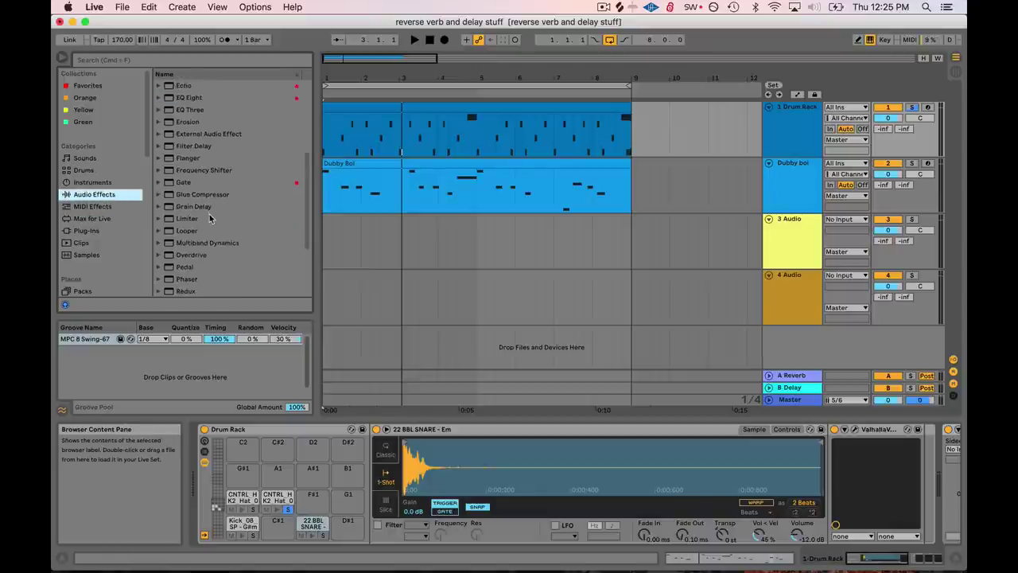
{"action": "double_click", "coordinate": [183, 247]}
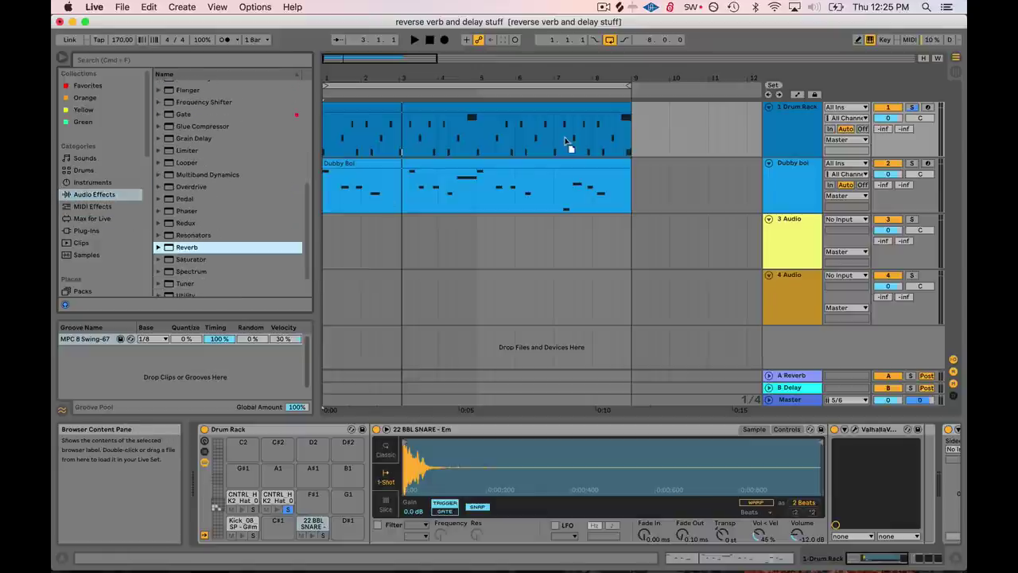
Step: Set the Reverb's input filter to about 1.62 kHz and 4.22, Dry/Wet to 100% and decay time to 4.14 s
{"action": "left_click", "coordinate": [655, 449]}
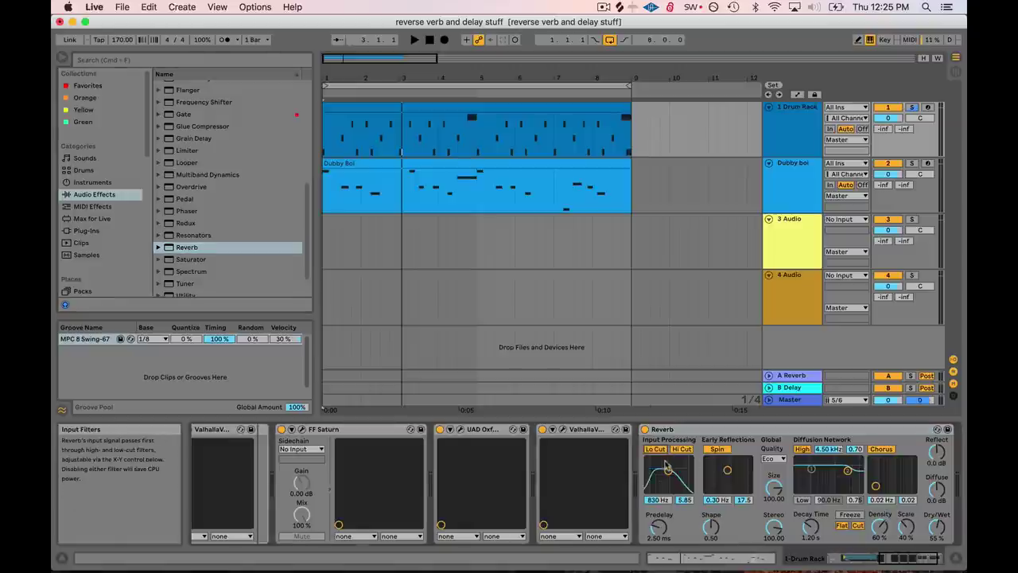
{"action": "left_click_drag", "start_coordinate": [668, 471], "coordinate": [672, 467]}
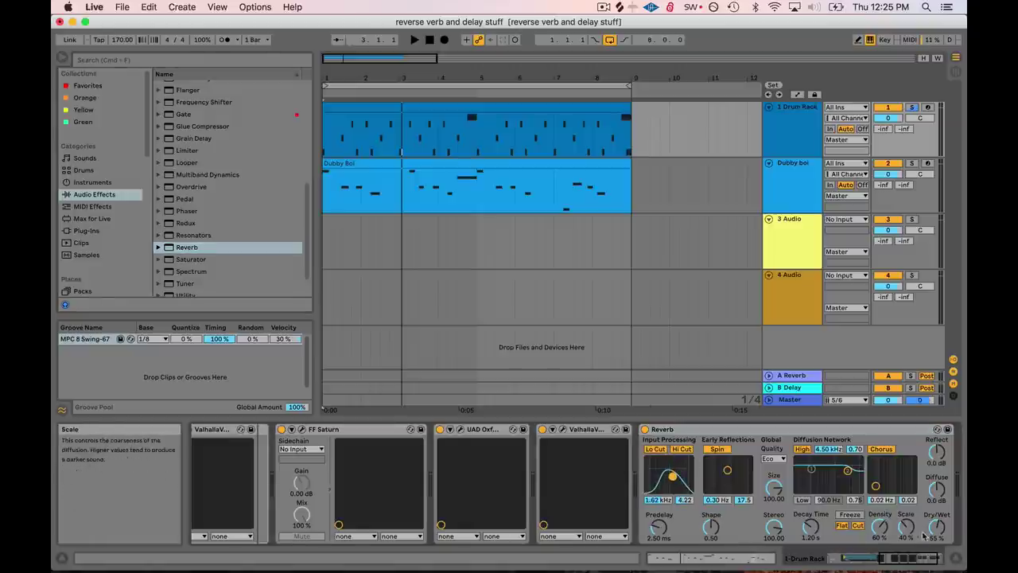
{"action": "left_click_drag", "start_coordinate": [942, 536], "coordinate": [942, 501]}
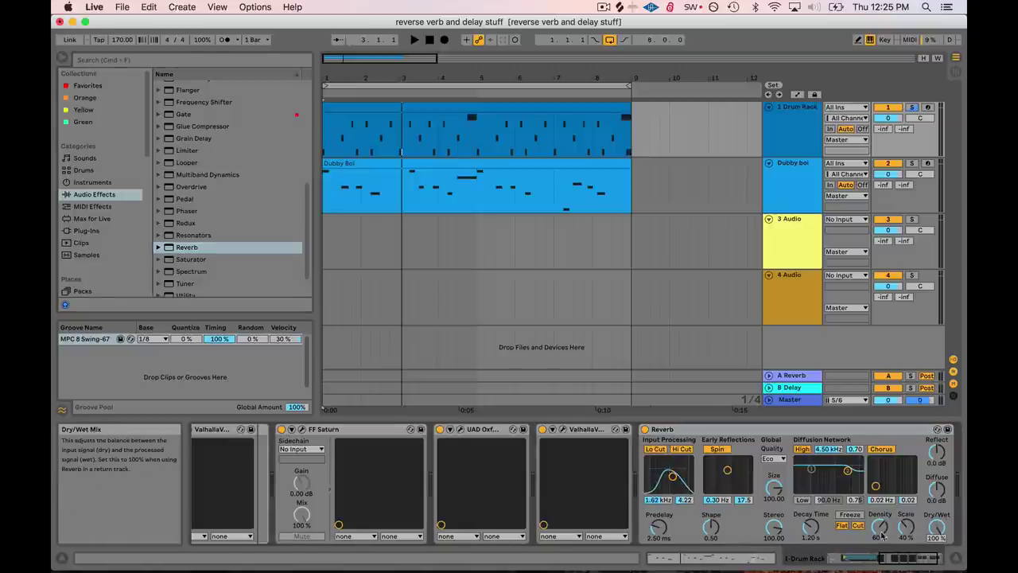
{"action": "left_click_drag", "start_coordinate": [810, 526], "coordinate": [811, 509]}
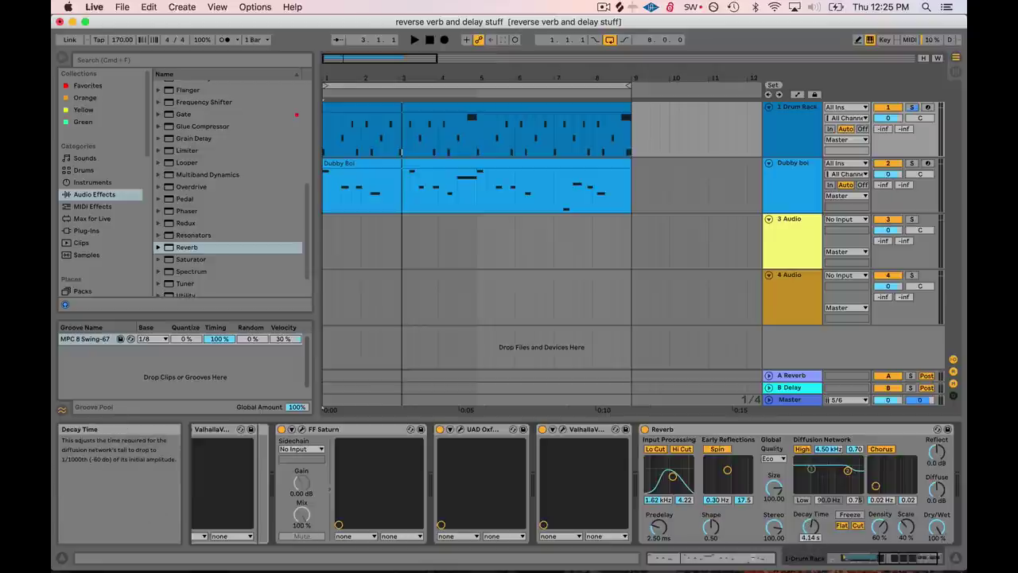
Step: Audition the soloed snare from 1.3.1, setting the Reverb's decay time to 3.46 s, Reflect to 5.7 dB and Diffuse to 6.0 dB
{"action": "left_click", "coordinate": [346, 144]}
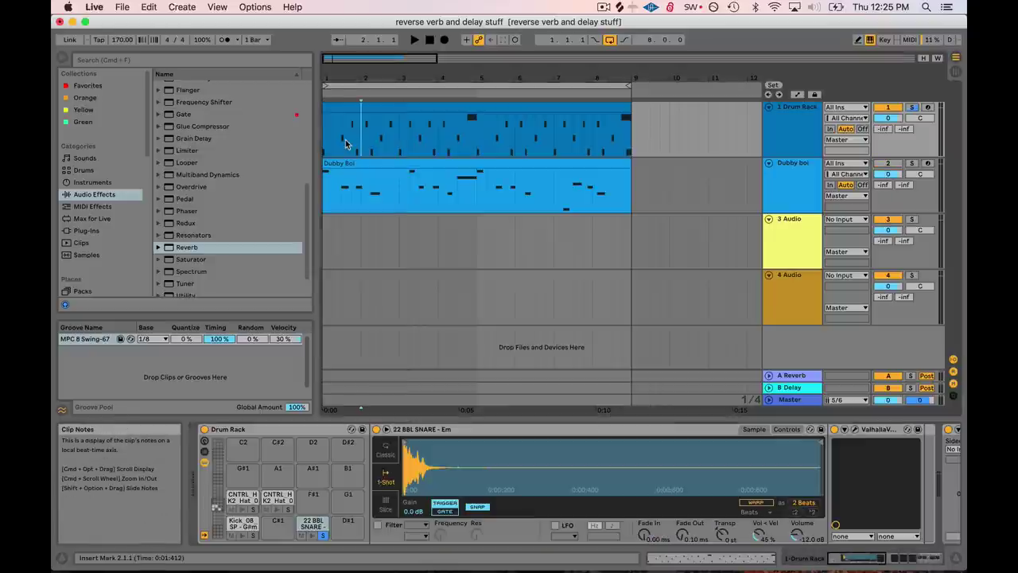
{"action": "key", "text": "space"}
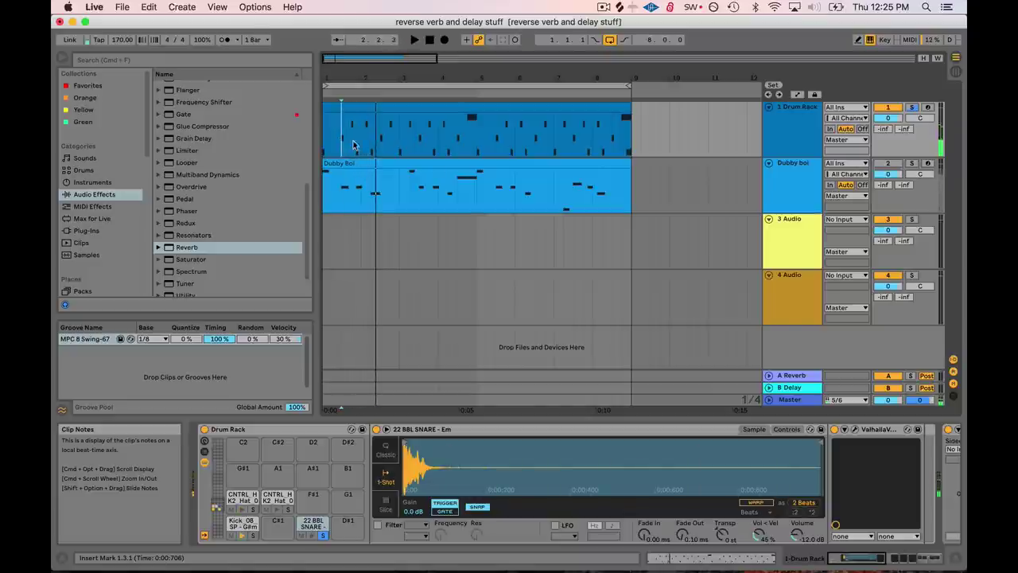
{"action": "left_click_drag", "start_coordinate": [348, 80], "coordinate": [358, 147]}
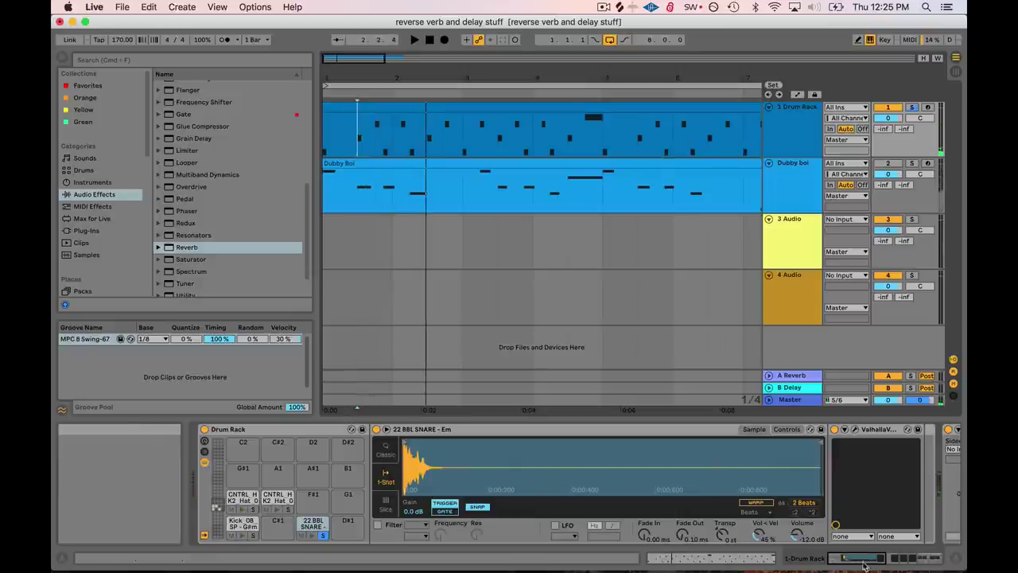
{"action": "left_click", "coordinate": [927, 559]}
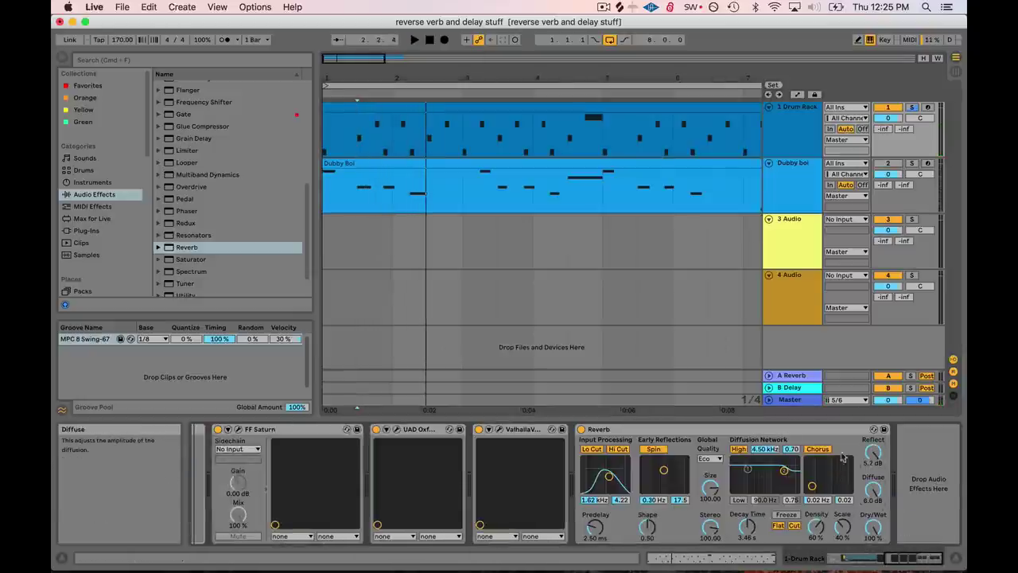
{"action": "key", "text": "space"}
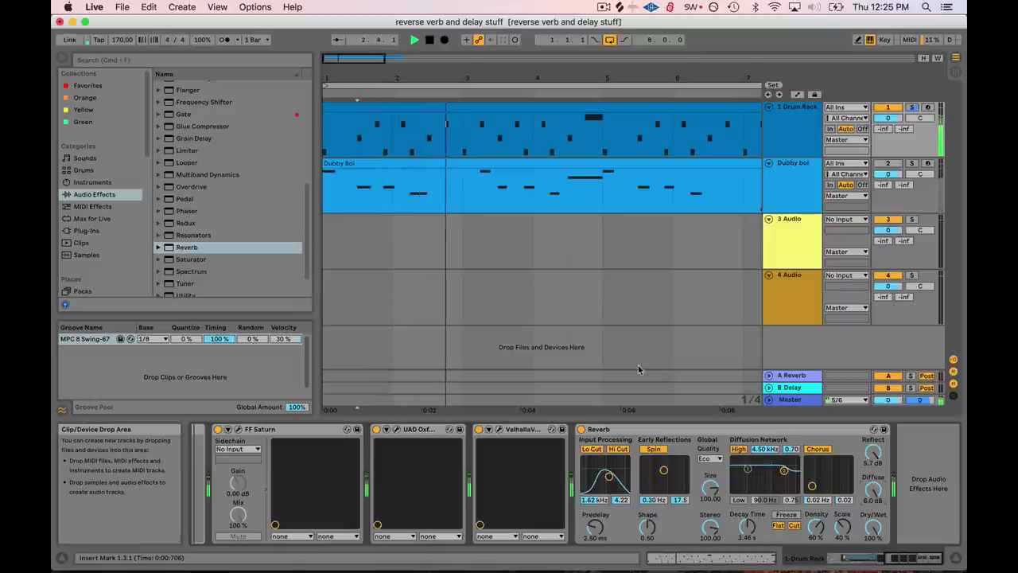
{"action": "key", "text": "space"}
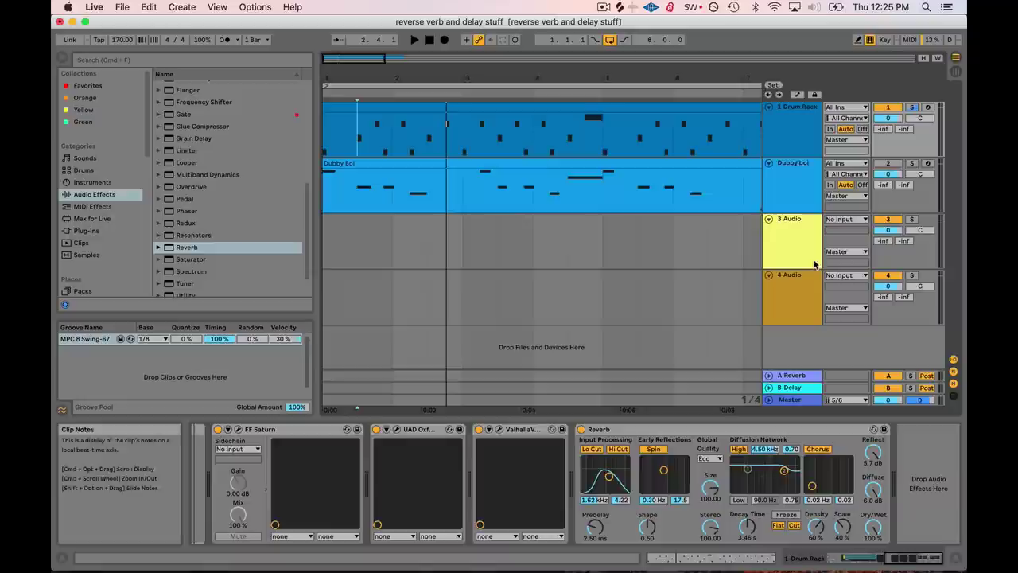
Step: Route the 3 Audio track's input from 1-Drum Rack, Post Mixer
{"action": "left_click", "coordinate": [787, 120]}
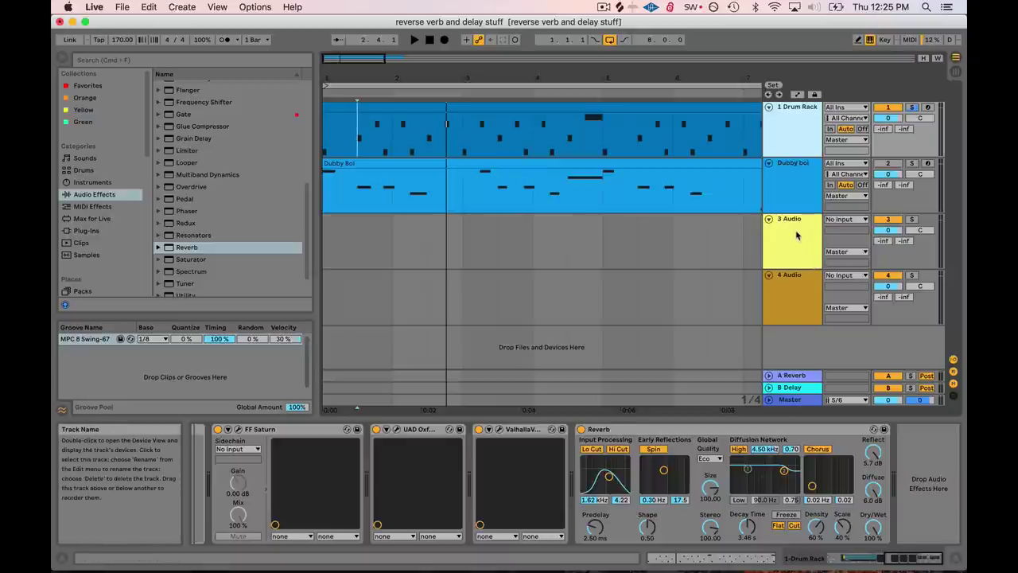
{"action": "left_click", "coordinate": [844, 221]}
{"action": "left_click", "coordinate": [843, 219]}
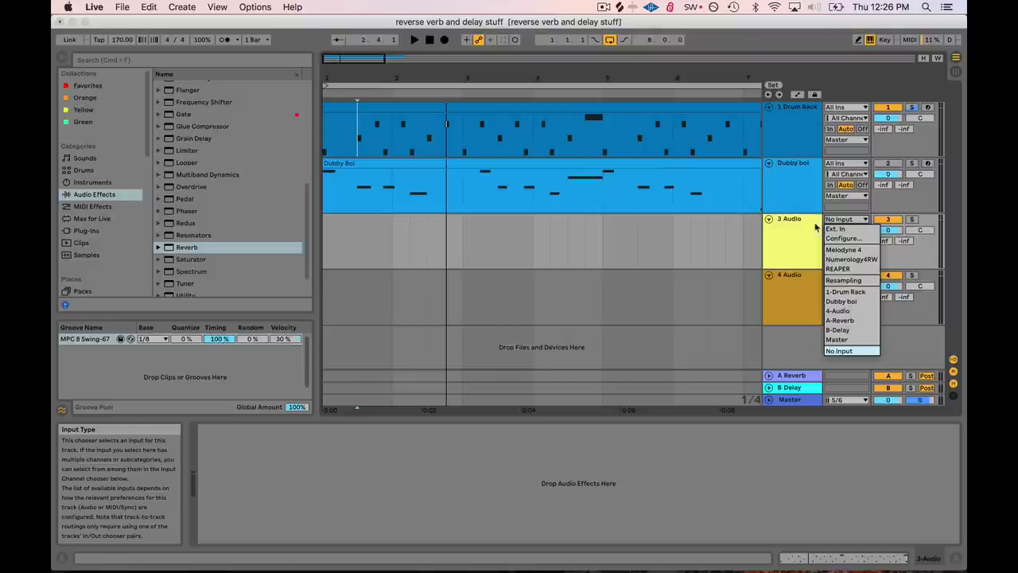
{"action": "left_click", "coordinate": [845, 292]}
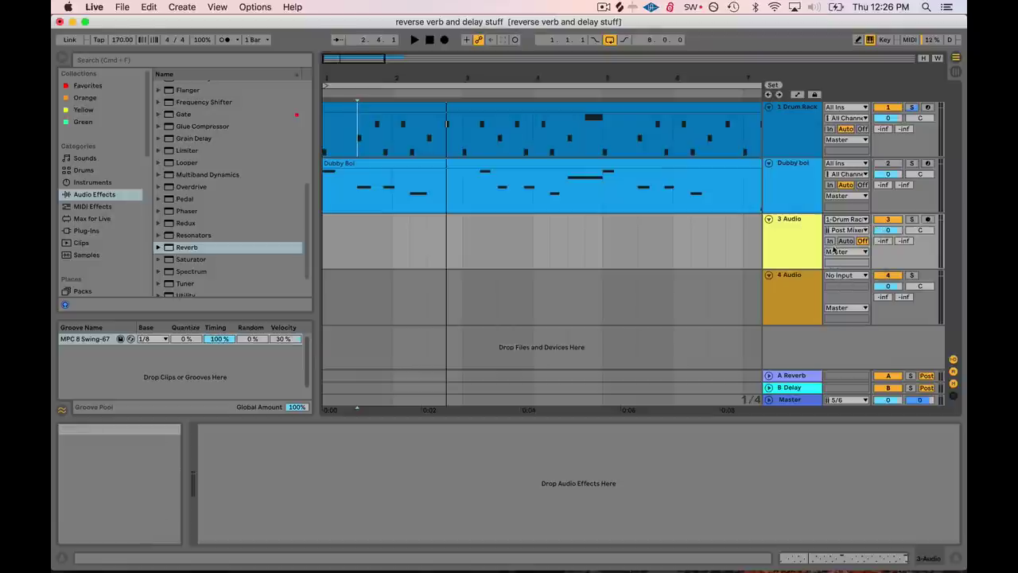
{"action": "left_click", "coordinate": [848, 230]}
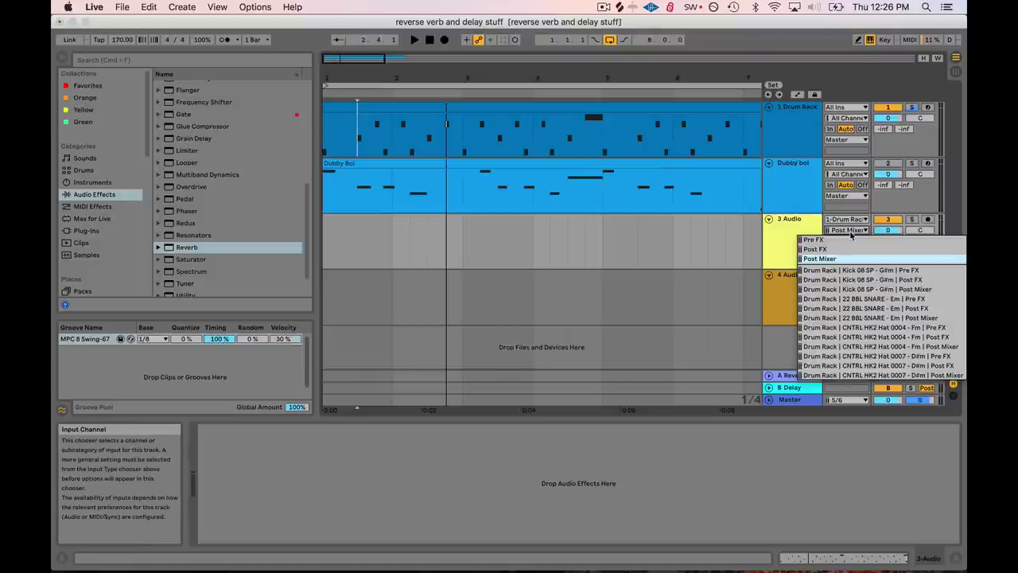
{"action": "left_click", "coordinate": [852, 234]}
{"action": "left_click", "coordinate": [850, 230]}
{"action": "left_click", "coordinate": [846, 233]}
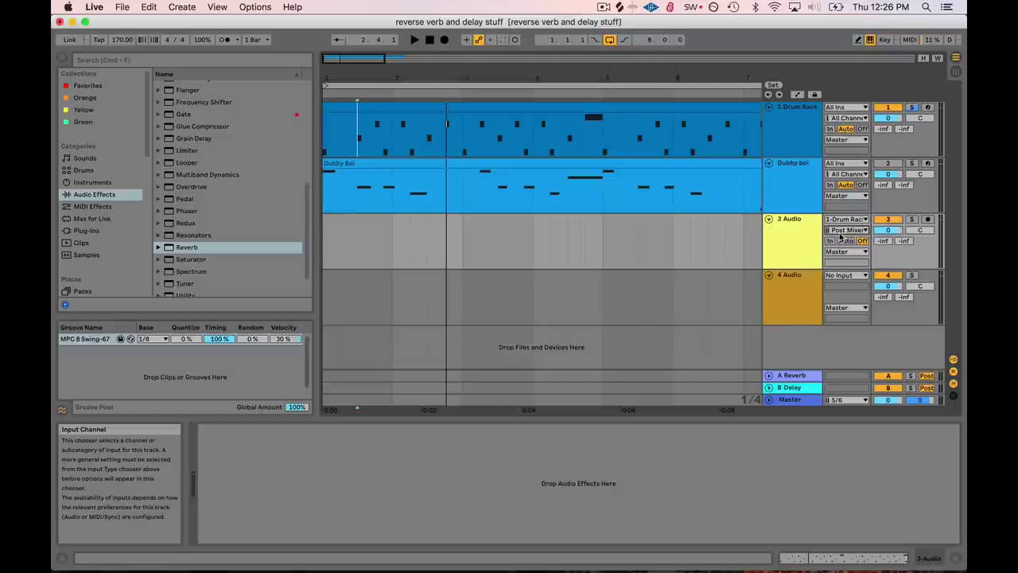
Step: Arm the 3 Audio track and record the snare's reverb tail from 1.3.1 for about one bar
{"action": "left_click", "coordinate": [929, 221]}
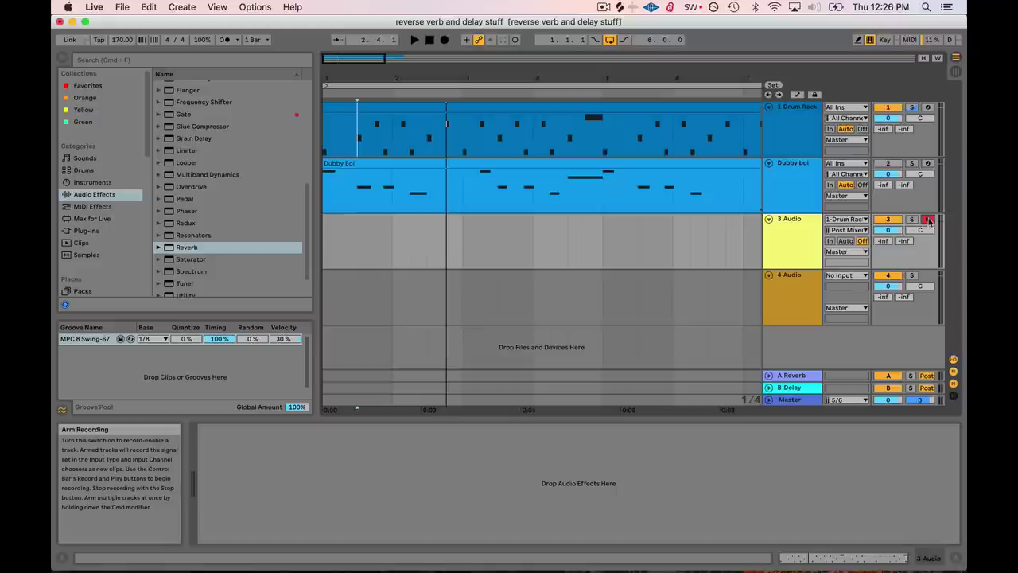
{"action": "left_click", "coordinate": [444, 42]}
{"action": "key", "text": "space"}
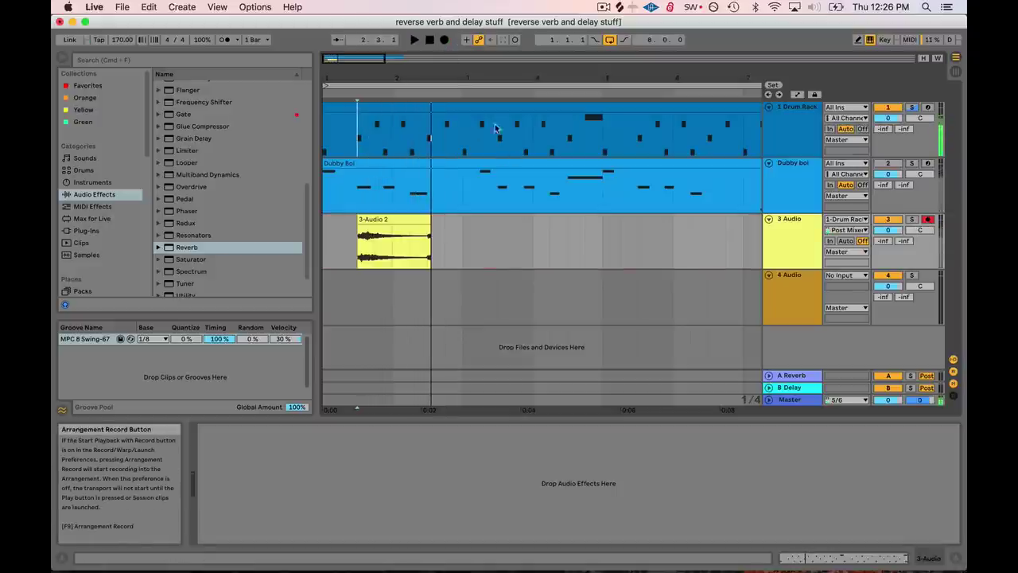
Step: Trim the end of the recorded reverb clip to 2.3.1 so it is one bar long
{"action": "left_click", "coordinate": [413, 248]}
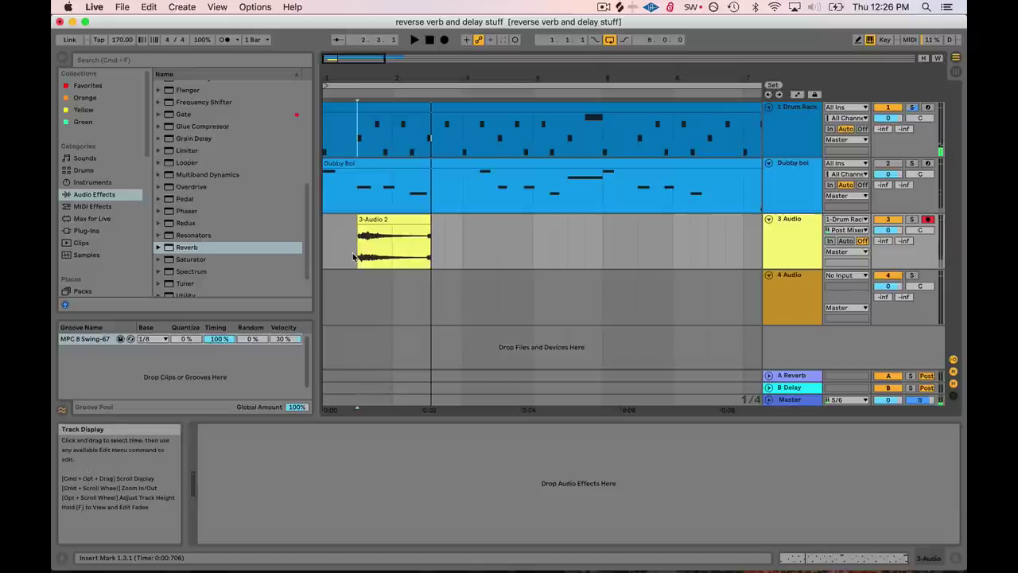
{"action": "left_click_drag", "start_coordinate": [359, 247], "coordinate": [419, 250]}
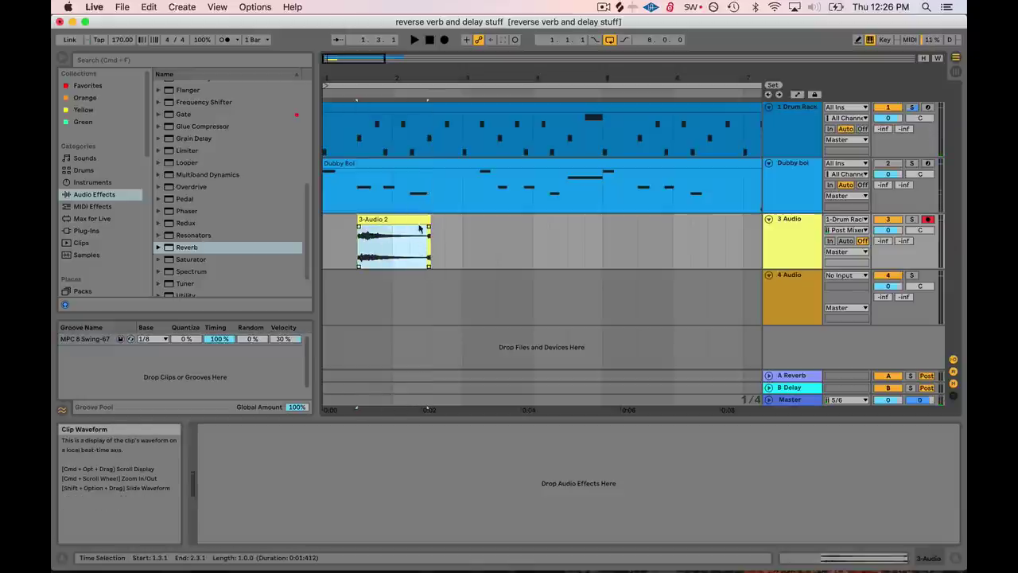
{"action": "left_click_drag", "start_coordinate": [429, 220], "coordinate": [426, 219]}
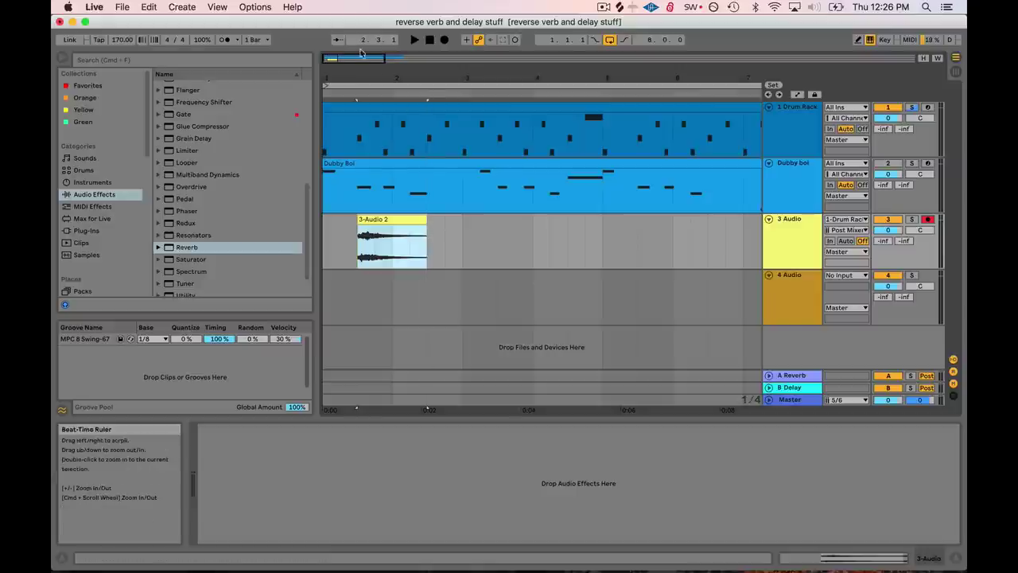
Step: Switch off the Reverb on the Drum Rack track and unsolo the snare pad and the track
{"action": "left_click_drag", "start_coordinate": [360, 53], "coordinate": [362, 71]}
{"action": "left_click", "coordinate": [791, 115]}
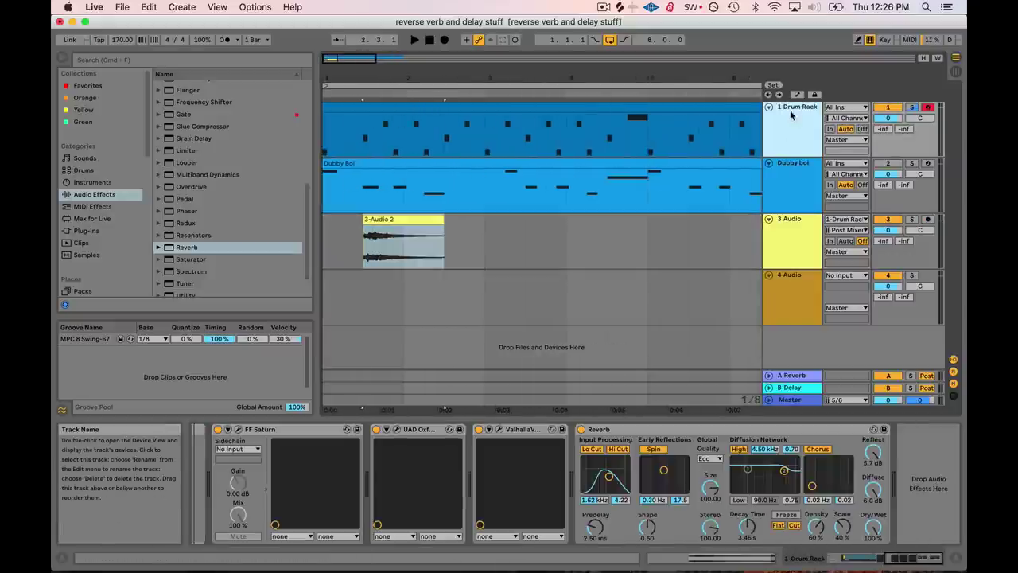
{"action": "left_click", "coordinate": [582, 429]}
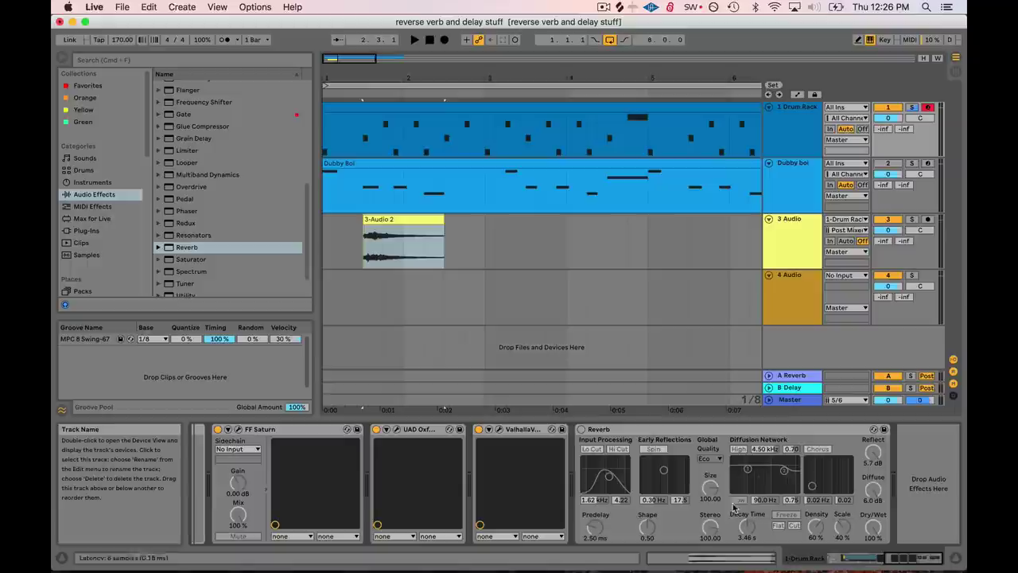
{"action": "left_click", "coordinate": [853, 558]}
{"action": "left_click", "coordinate": [324, 535]}
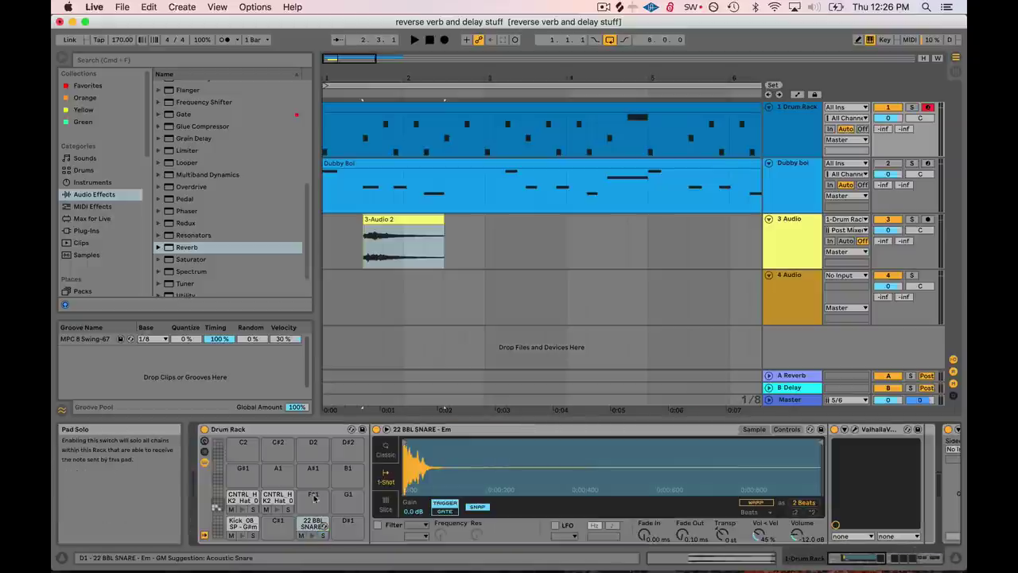
Step: Mute the 3 Audio track and play the drums and Dubby Boi from 1.1.1
{"action": "left_click", "coordinate": [886, 165]}
{"action": "left_click", "coordinate": [324, 144]}
{"action": "key", "text": "space"}
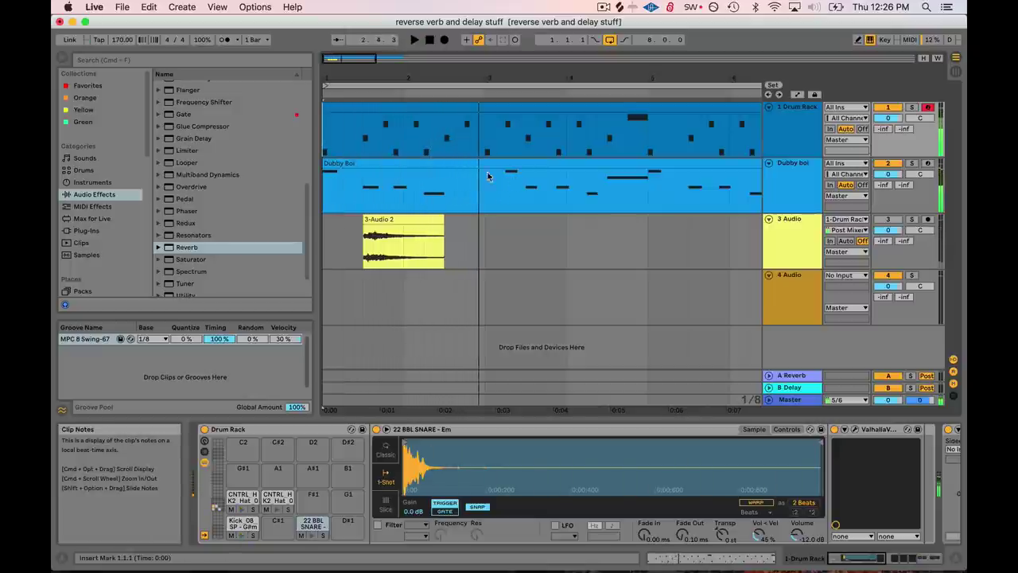
Step: Move the recorded reverb clip to start at 2.1.1 and open its sample settings
{"action": "left_click_drag", "start_coordinate": [484, 239], "coordinate": [439, 219]}
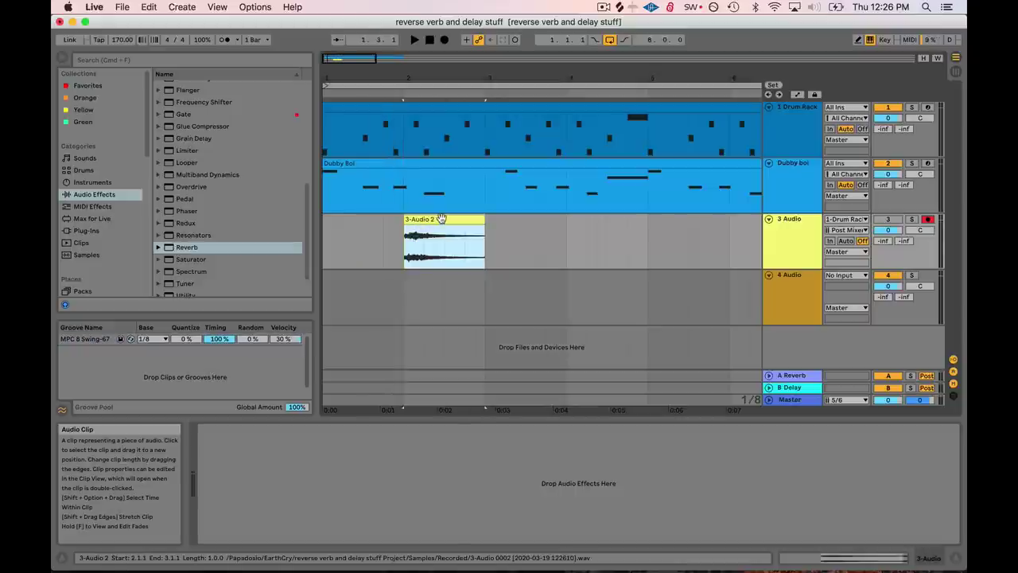
{"action": "double_click", "coordinate": [441, 219]}
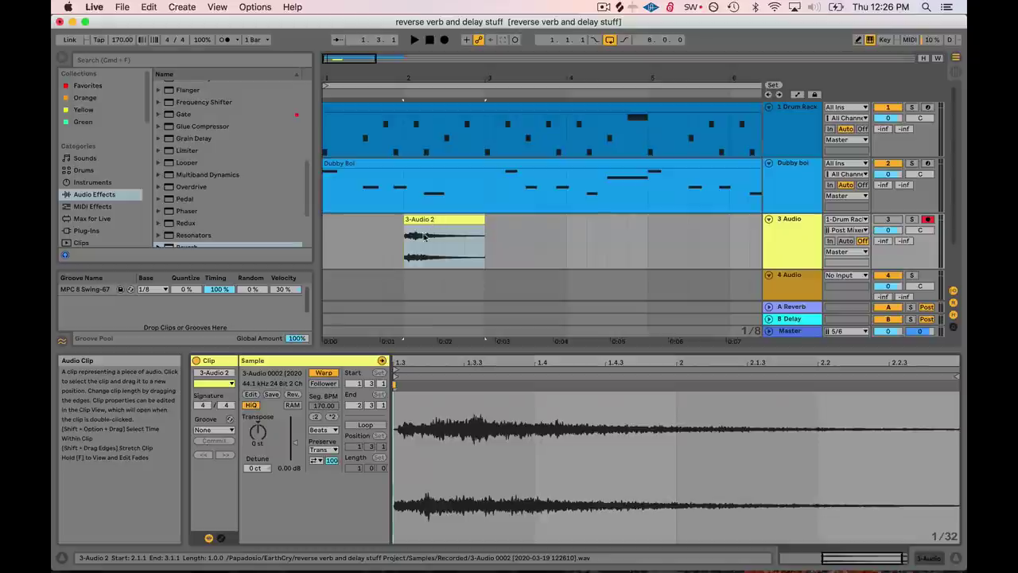
Step: Reverse the recorded reverb clip and unmute the 3 Audio track, lowering its volume to -3.3 dB
{"action": "left_click", "coordinate": [293, 395]}
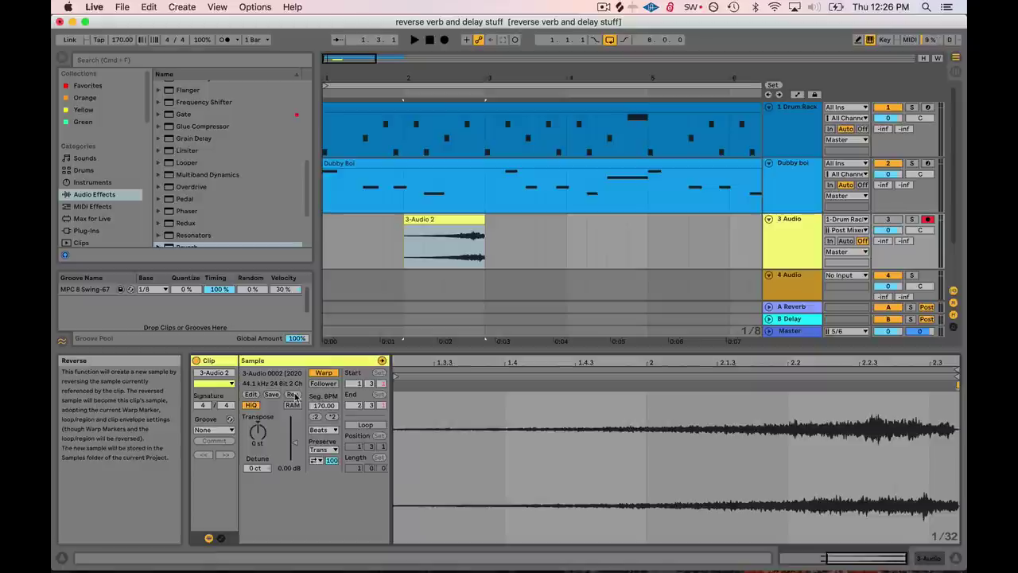
{"action": "left_click", "coordinate": [410, 251]}
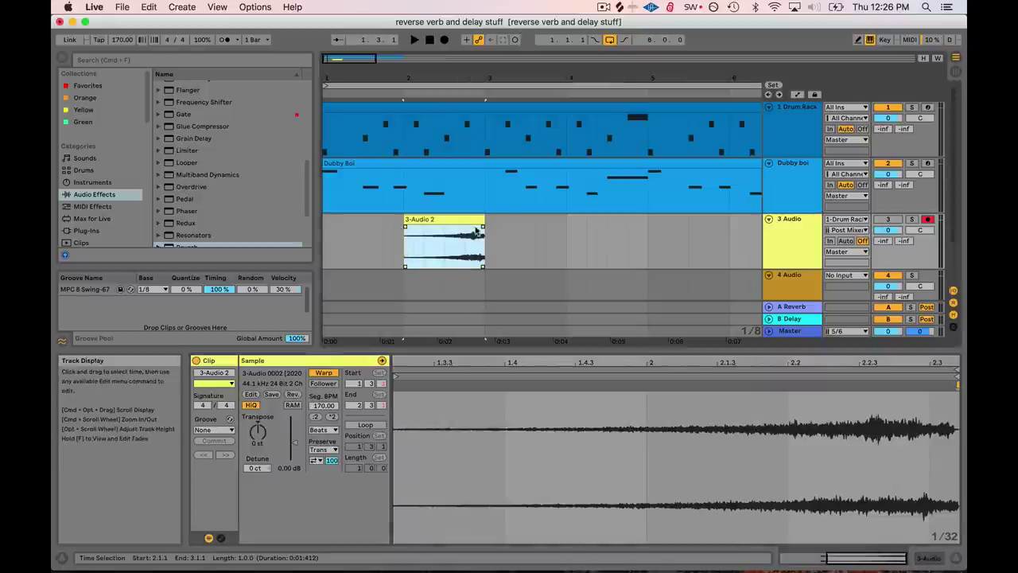
{"action": "left_click", "coordinate": [890, 220]}
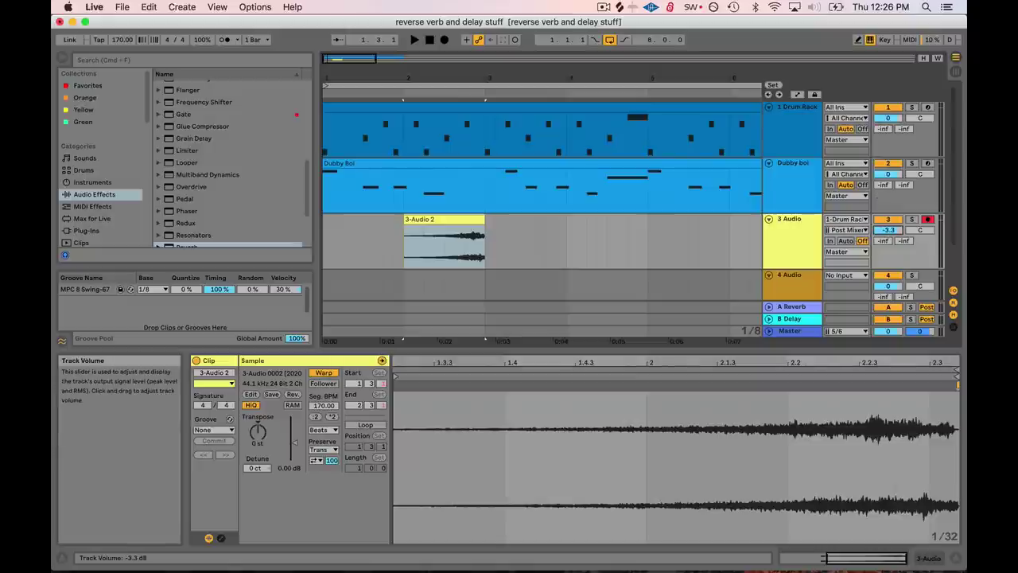
Step: Set the 3 Audio track's volume to -2.6 dB and play the arrangement from 1.1.1
{"action": "left_click", "coordinate": [326, 251]}
{"action": "left_click", "coordinate": [325, 240]}
{"action": "key", "text": "space"}
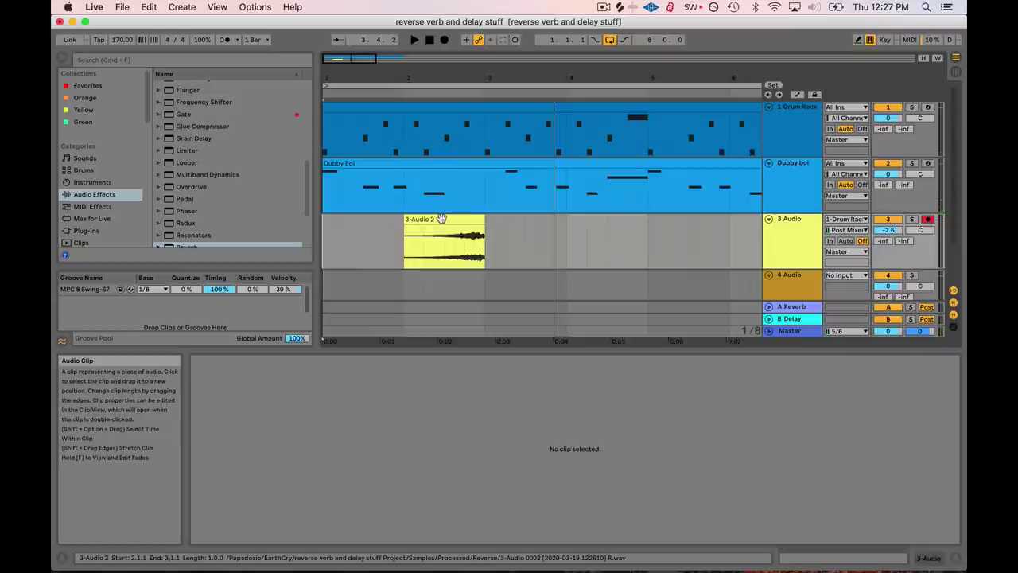
Step: Shift the reversed reverb clip to start at 2.2.1 and trim its end to 3.1.1
{"action": "left_click", "coordinate": [466, 250]}
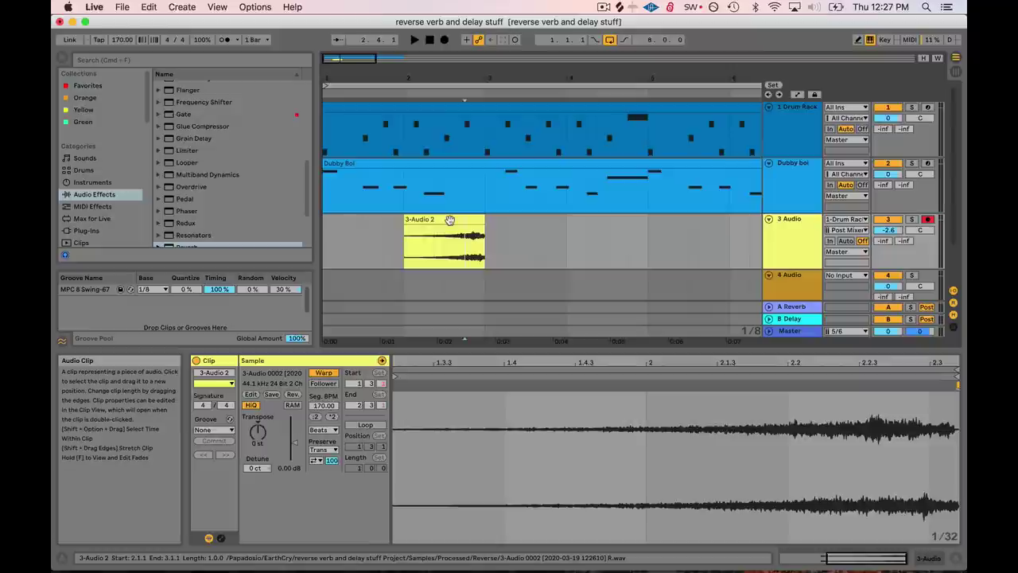
{"action": "left_click_drag", "start_coordinate": [450, 220], "coordinate": [484, 220]}
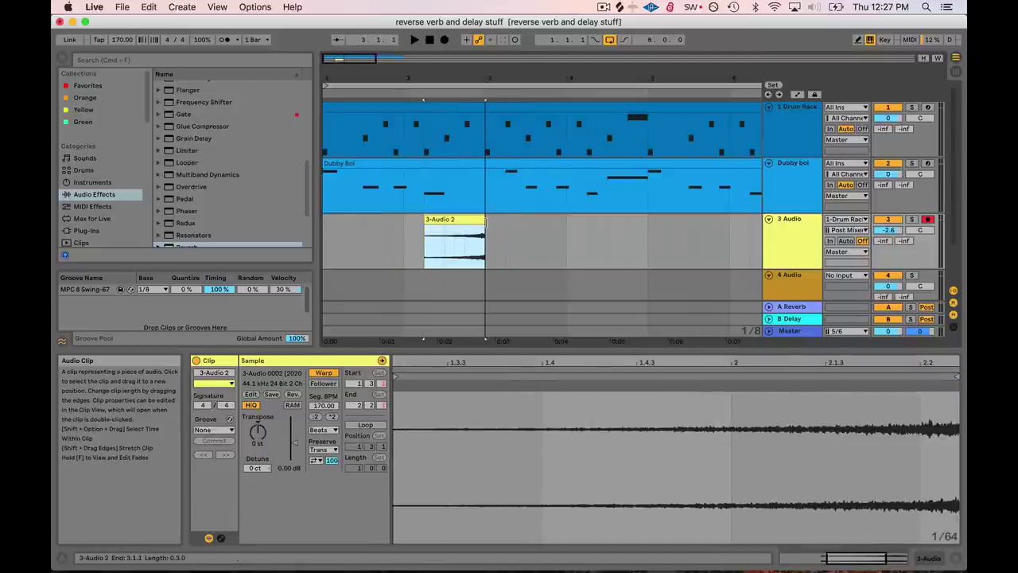
{"action": "left_click", "coordinate": [471, 236]}
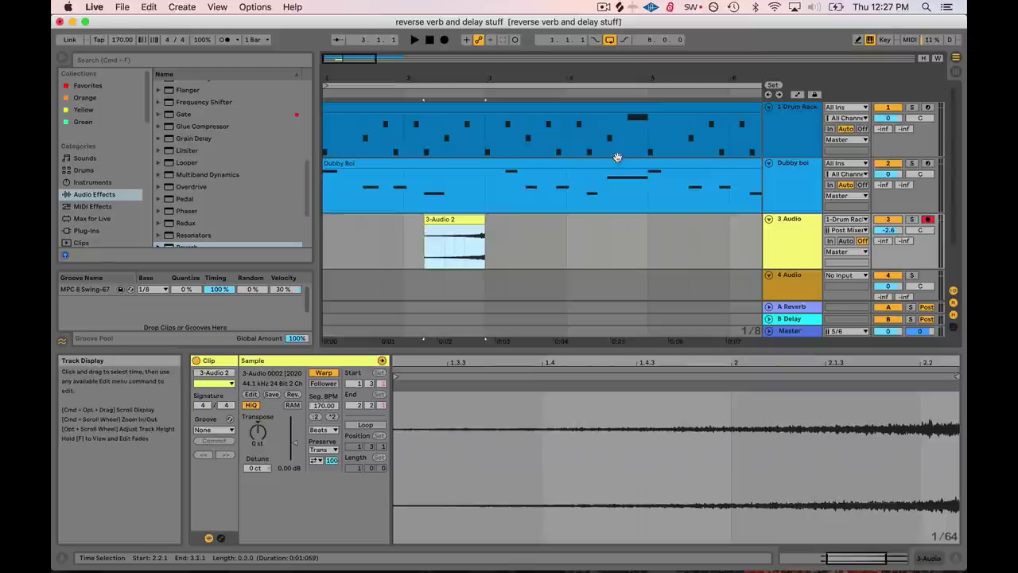
Step: Add a fade-in spanning nearly the whole length of the reversed reverb clip on the 3 Audio track
{"action": "key", "text": "a"}
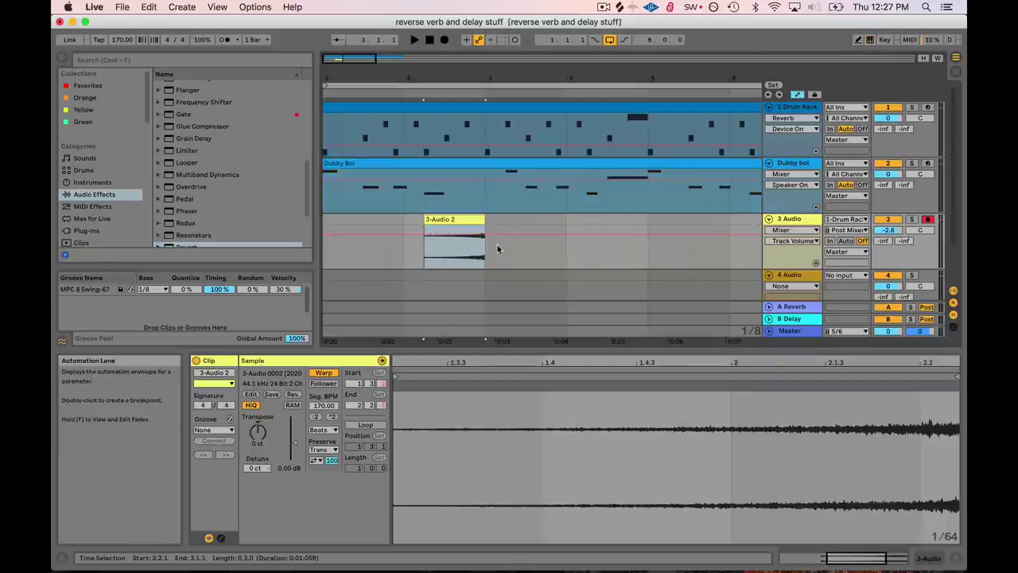
{"action": "key", "text": "a"}
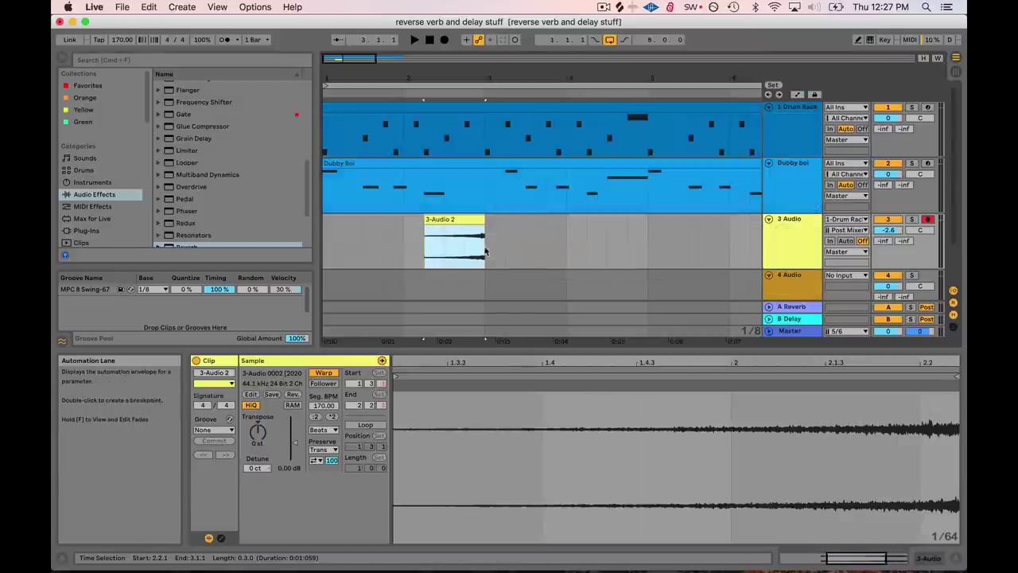
{"action": "left_click_drag", "start_coordinate": [427, 230], "coordinate": [432, 231]}
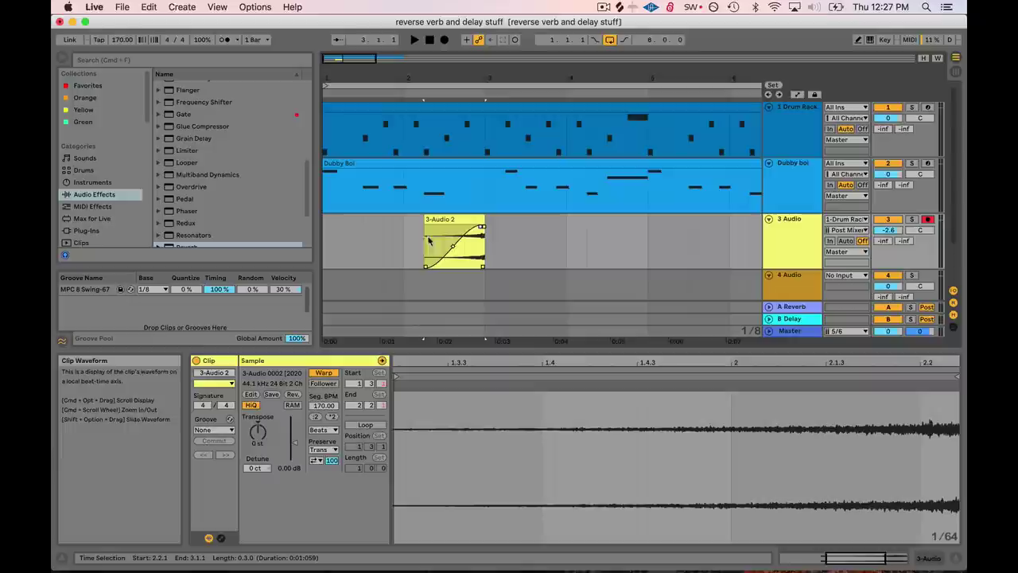
Step: Play the arrangement from 1.1.1 to hear the faded reverse reverb leading into bar 3
{"action": "left_click", "coordinate": [327, 241]}
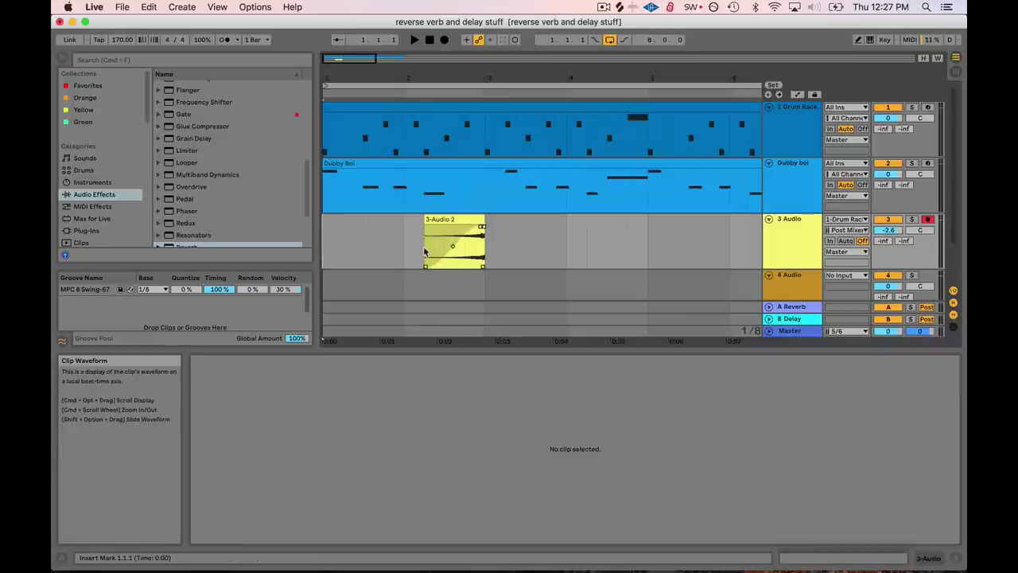
{"action": "key", "text": "space"}
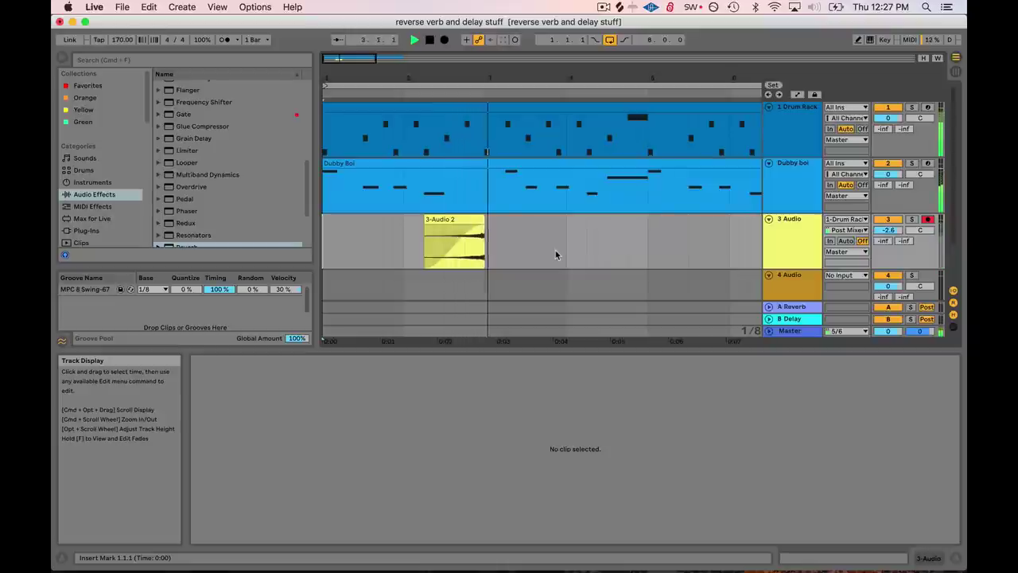
{"action": "key", "text": "space"}
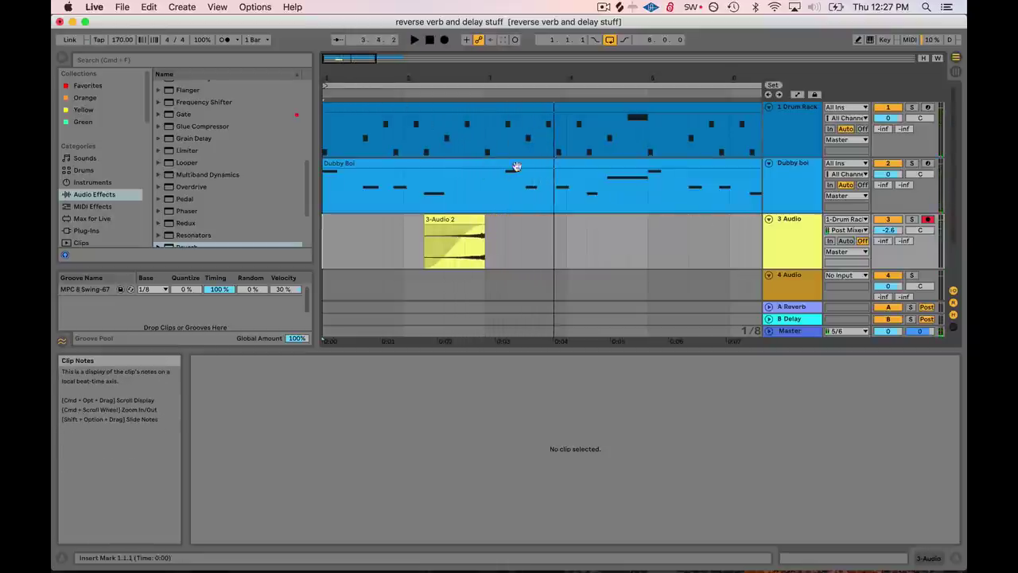
Step: Bring all eight bars of the Dubby Boi clip into view and play the arrangement from 1.1.1
{"action": "left_click", "coordinate": [509, 120]}
{"action": "left_click", "coordinate": [513, 161]}
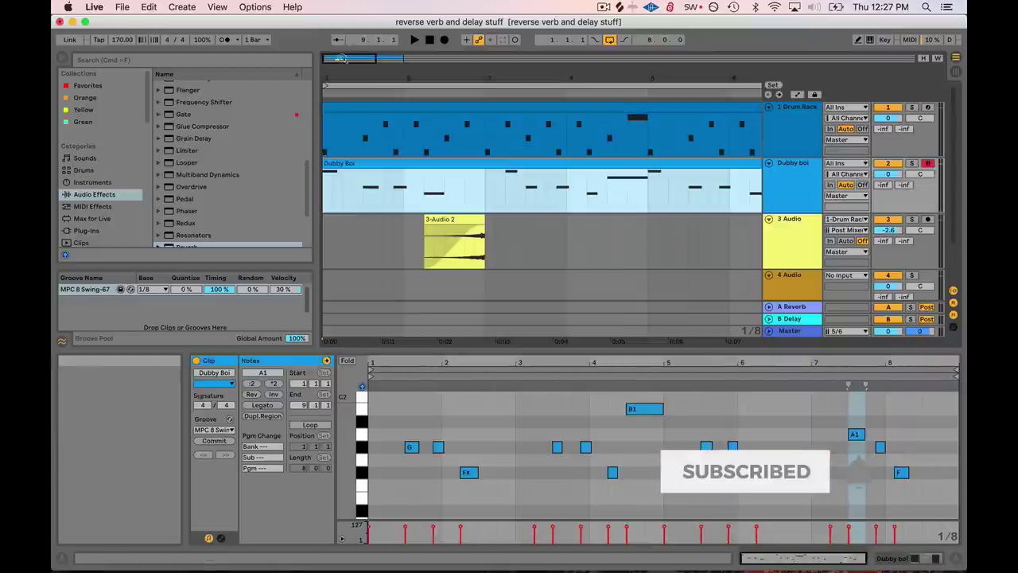
{"action": "scroll", "coordinate": [328, 164], "scroll_direction": "down", "scroll_amount": 3}
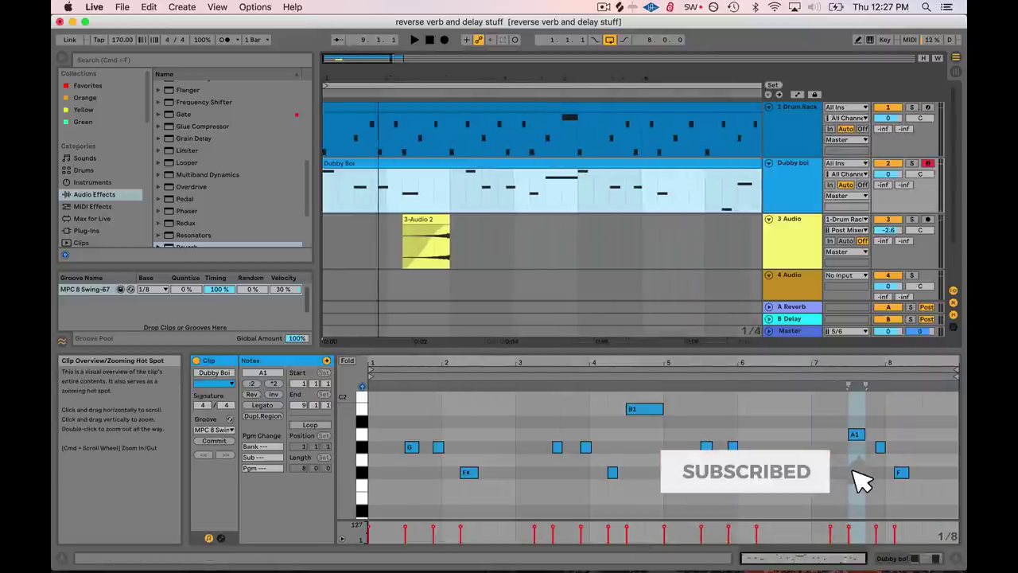
{"action": "left_click", "coordinate": [327, 237]}
{"action": "key", "text": "space"}
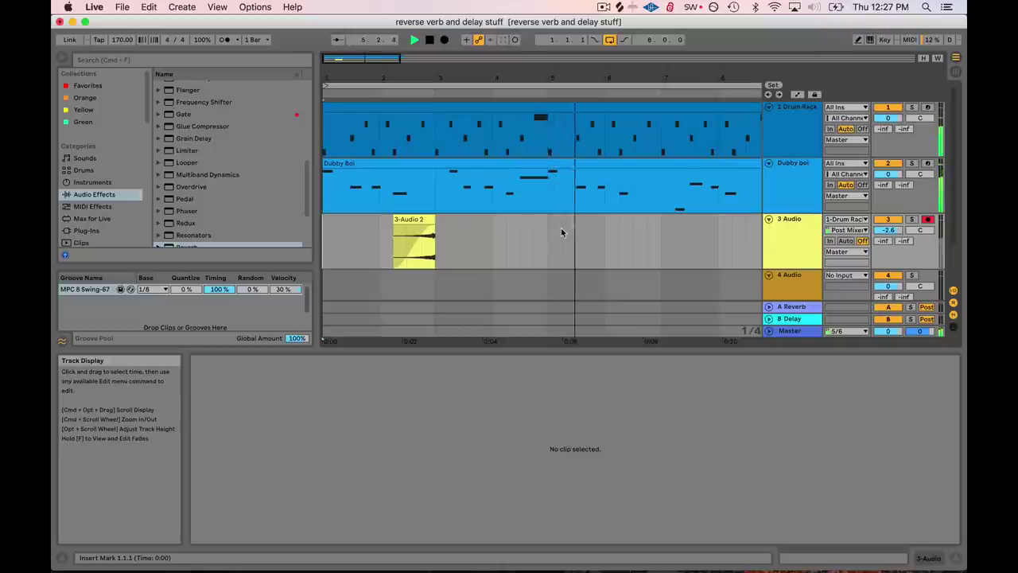
Step: Place the insert marker at 6.2.1 in the Dubby Boi clip and add an Echo effect to that track
{"action": "left_click", "coordinate": [618, 201]}
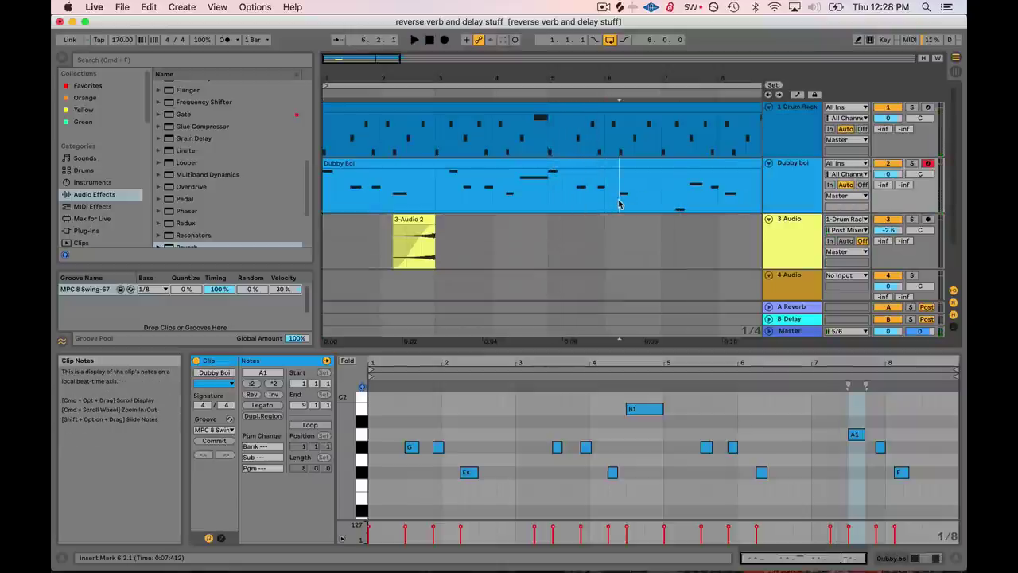
{"action": "left_click", "coordinate": [810, 165]}
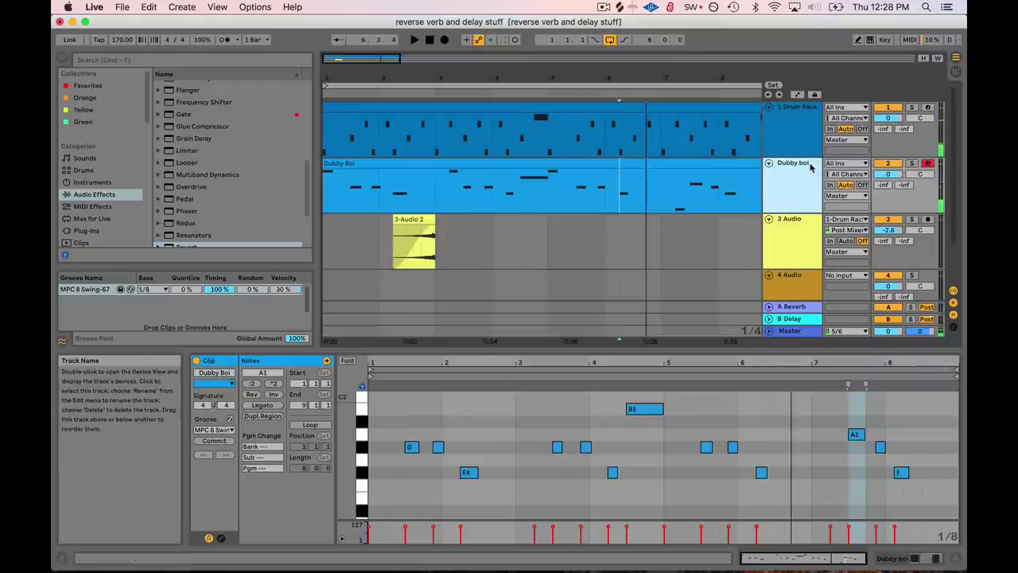
{"action": "double_click", "coordinate": [790, 167]}
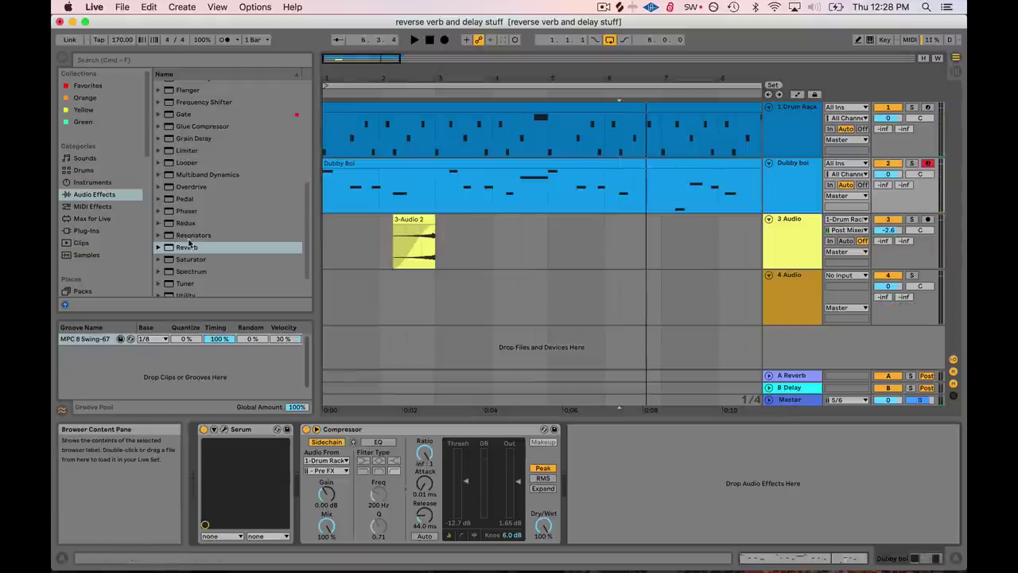
{"action": "scroll", "coordinate": [180, 245], "scroll_direction": "up", "scroll_amount": 3}
{"action": "left_click", "coordinate": [175, 104]}
{"action": "key", "text": "Return"}
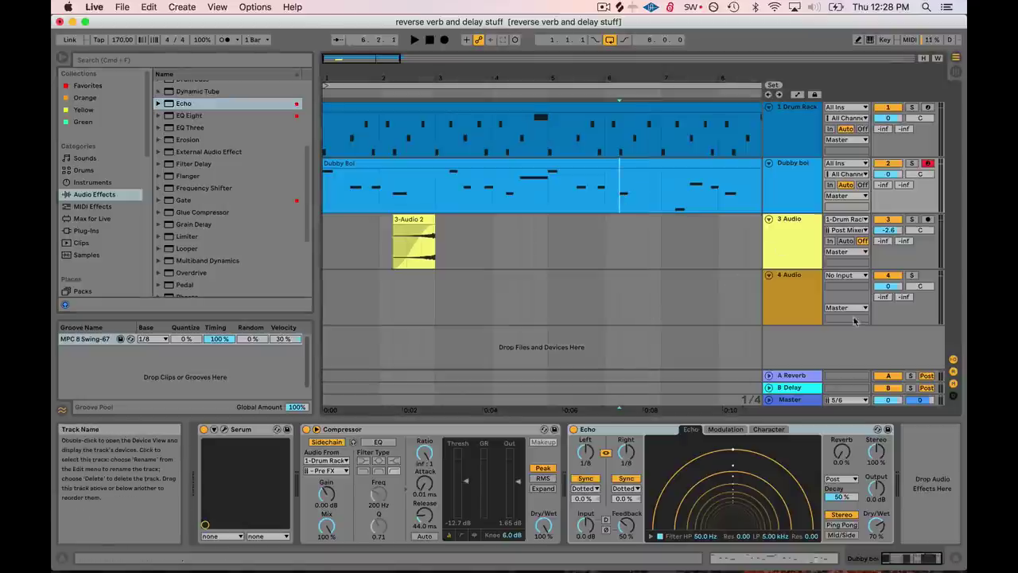
Step: Solo the Dubby boi track and audition its echoed note from 6.2.1
{"action": "left_click", "coordinate": [913, 163]}
{"action": "key", "text": "space"}
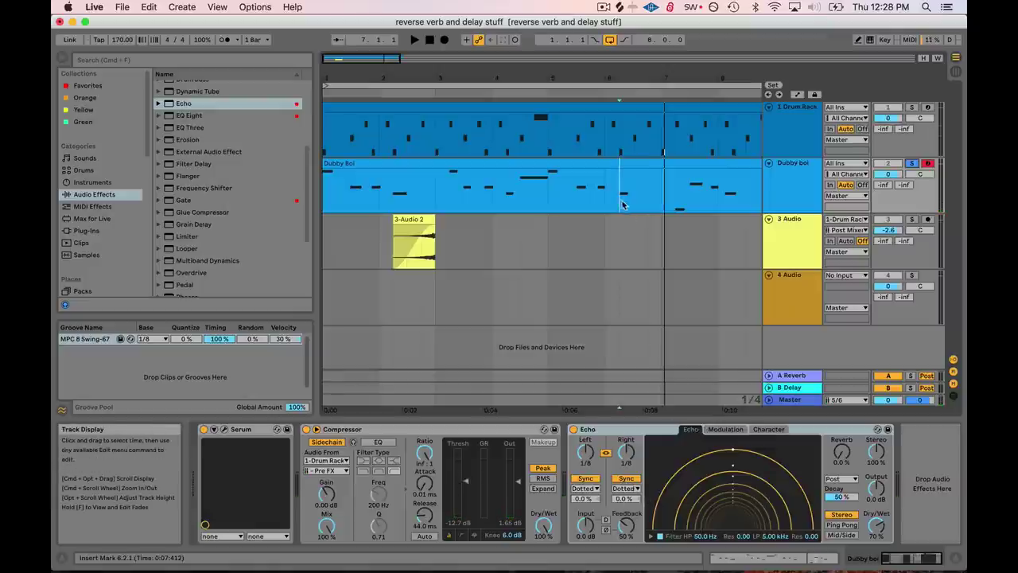
Step: Set Echo's left and right sync modes to Notes and audition the delay from 6.2.1
{"action": "left_click", "coordinate": [625, 488]}
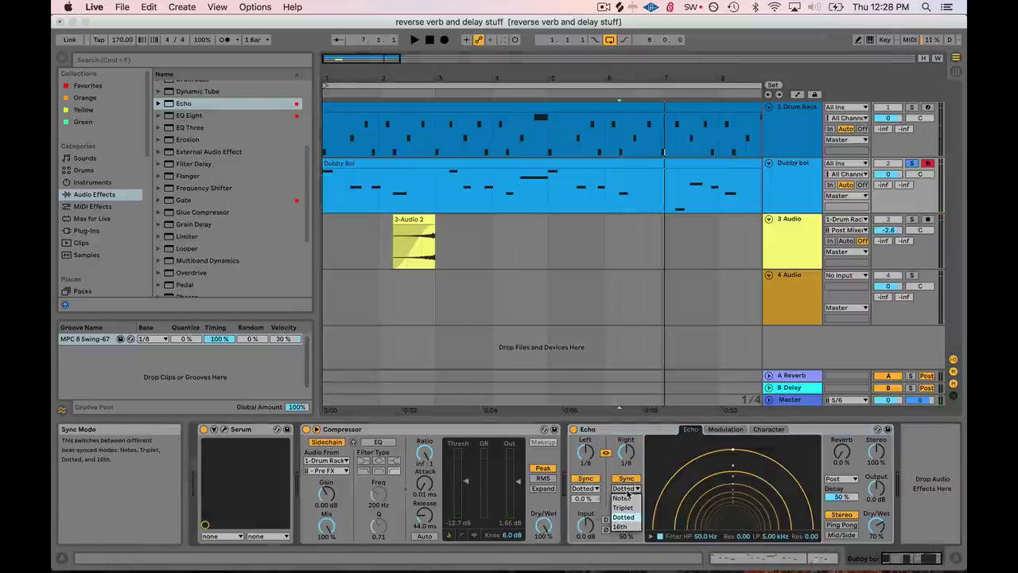
{"action": "left_click", "coordinate": [626, 488]}
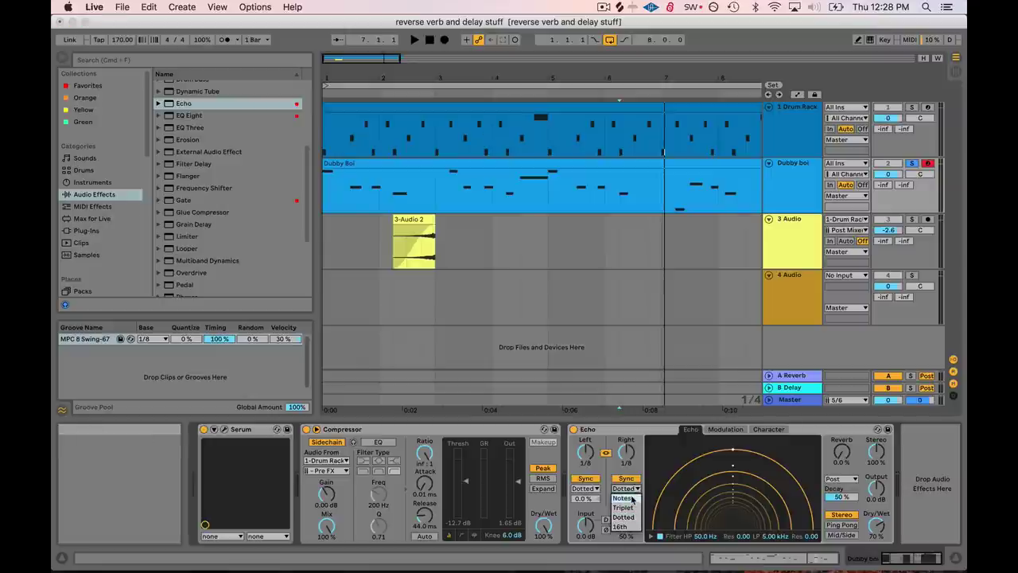
{"action": "left_click", "coordinate": [624, 498]}
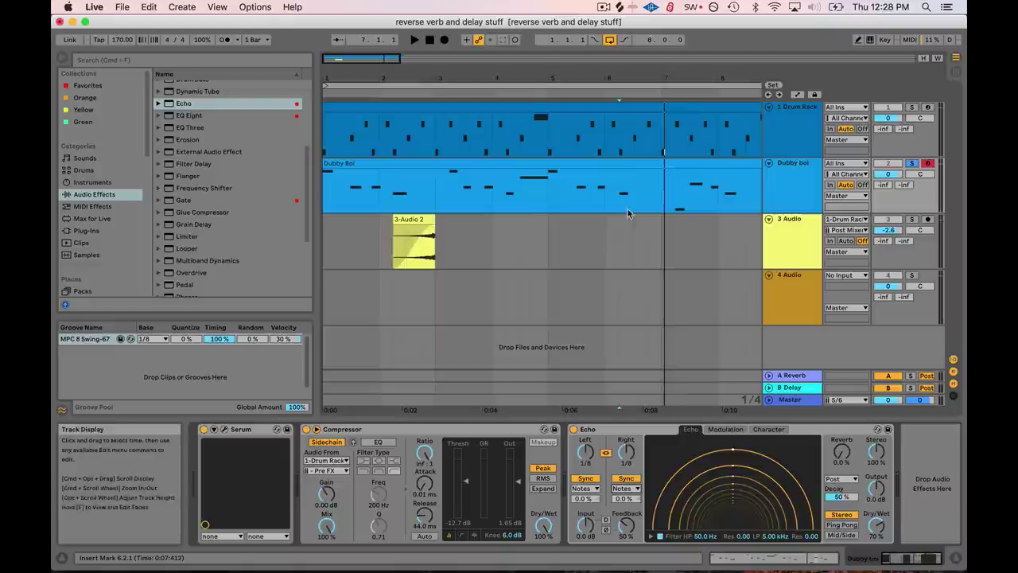
{"action": "key", "text": "space"}
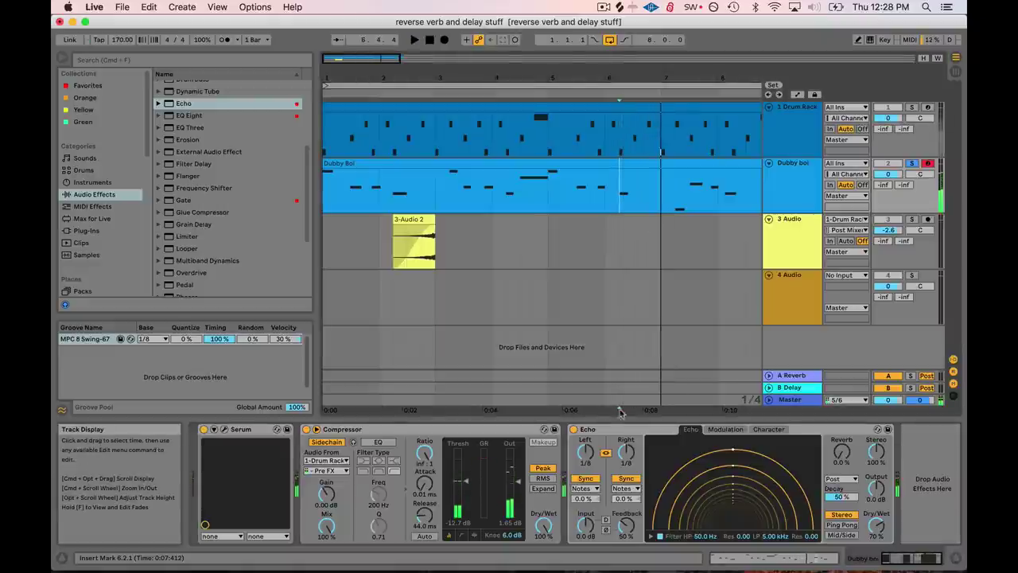
{"action": "key", "text": "space"}
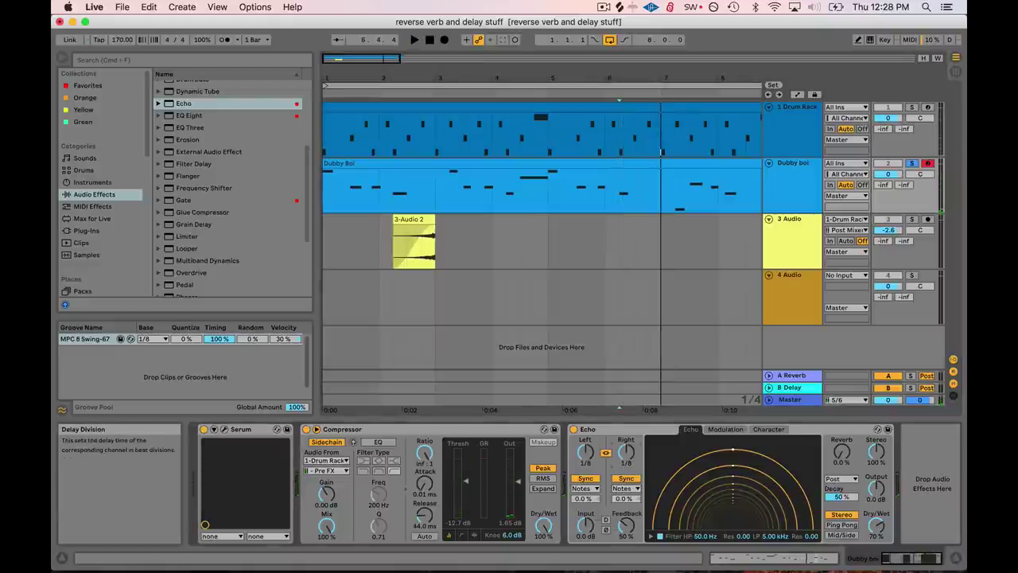
Step: Set Echo's left and right delay times to 1/4 and replay the bass note from 6.2.1
{"action": "left_click_drag", "start_coordinate": [627, 453], "coordinate": [627, 445]}
{"action": "key", "text": "space"}
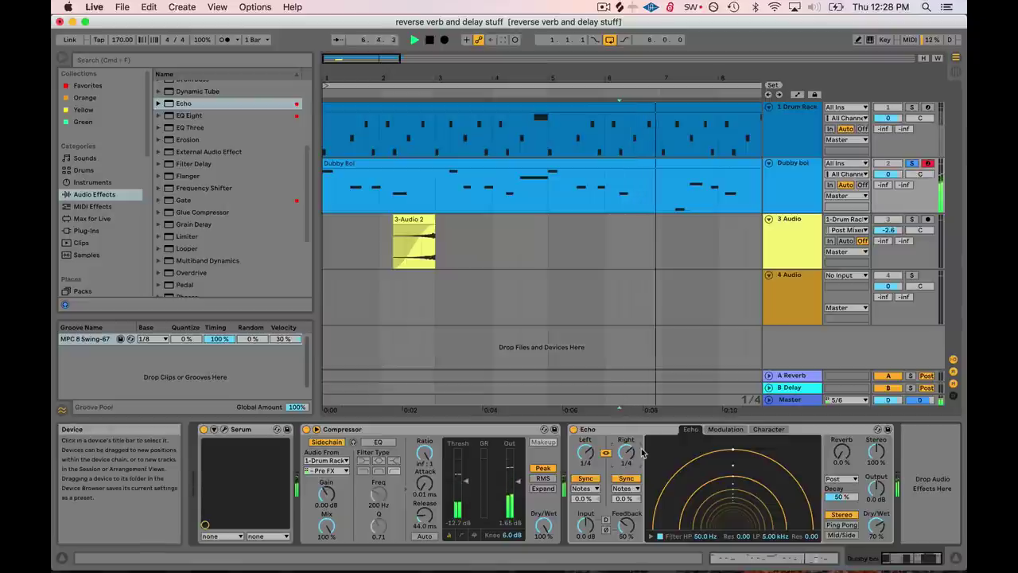
{"action": "key", "text": "space"}
{"action": "left_click", "coordinate": [618, 213]}
{"action": "key", "text": "space"}
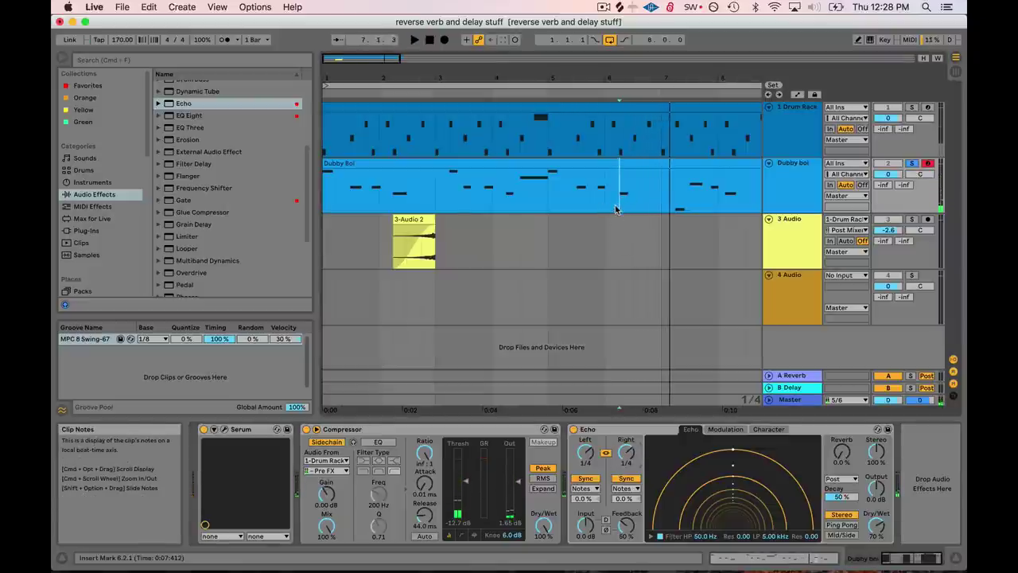
{"action": "key", "text": "space"}
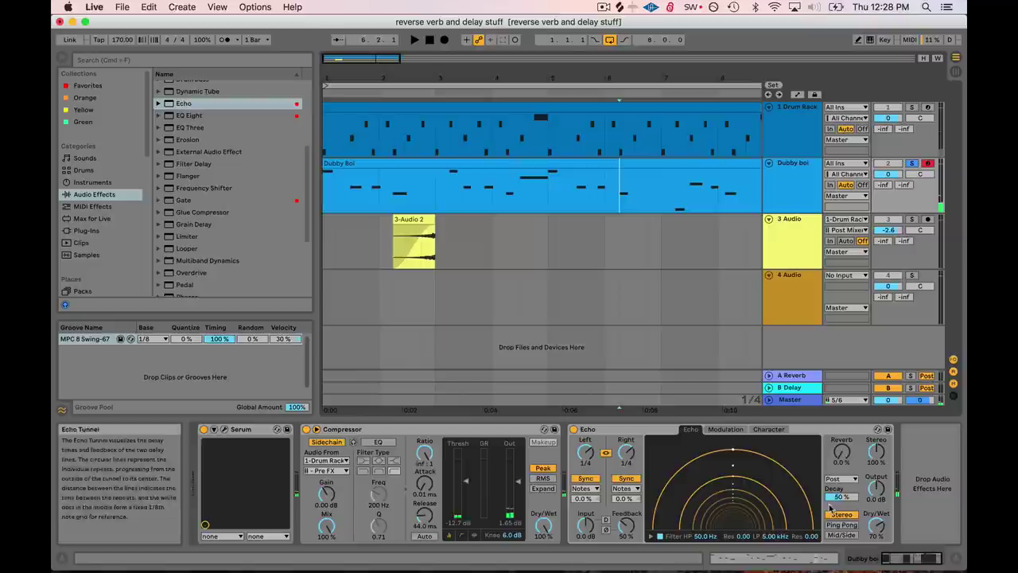
Step: Adjust Echo's Dry/Wet, set its Reverb to 19% and Stereo to 0%, auditioning the result from 6.2.1
{"action": "left_click_drag", "start_coordinate": [870, 530], "coordinate": [870, 536]}
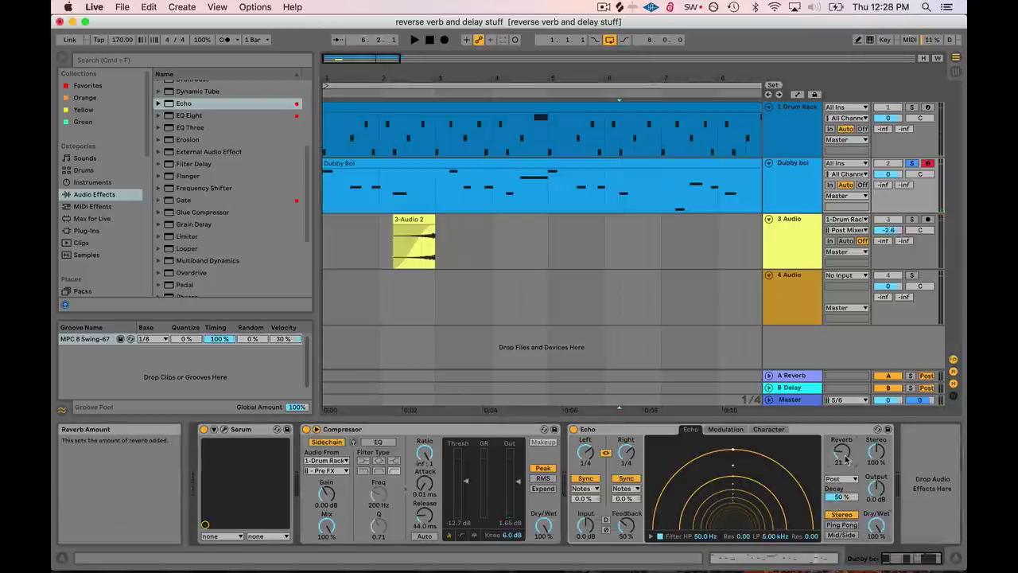
{"action": "key", "text": "space"}
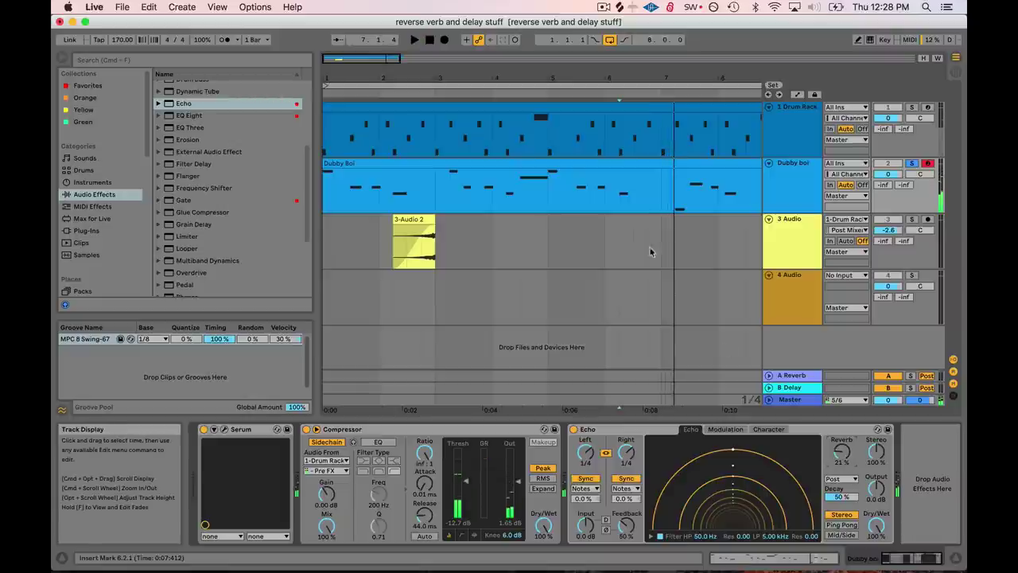
{"action": "key", "text": "space"}
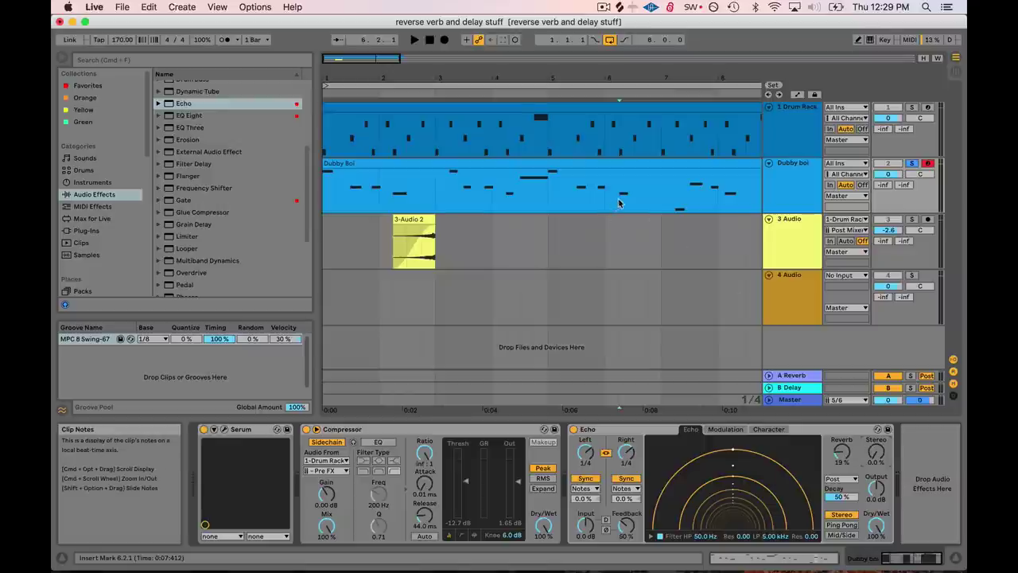
{"action": "key", "text": "space"}
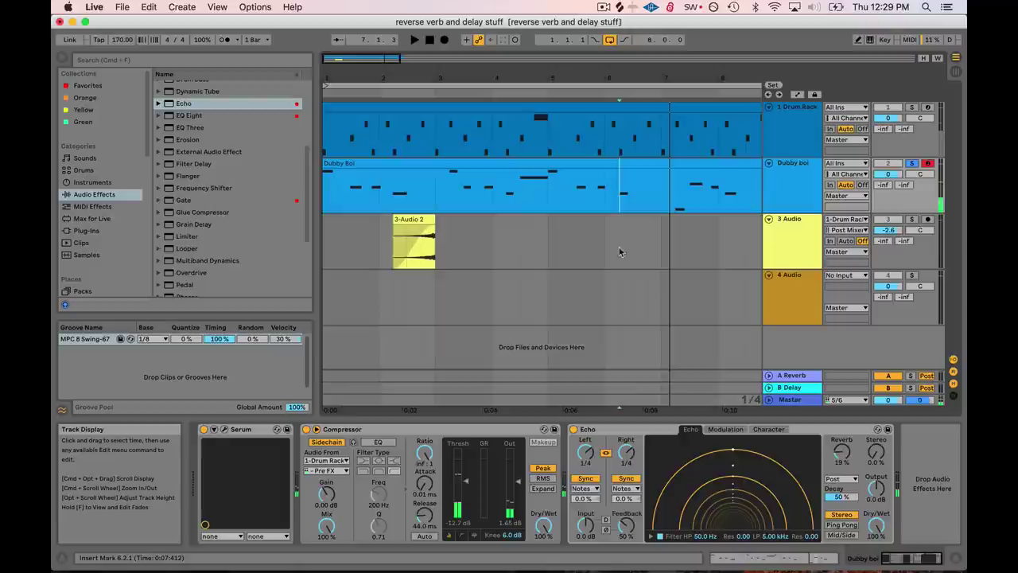
Step: Set the 4 Audio track's input to the Dubby boi track and arm it for recording
{"action": "left_click", "coordinate": [913, 163]}
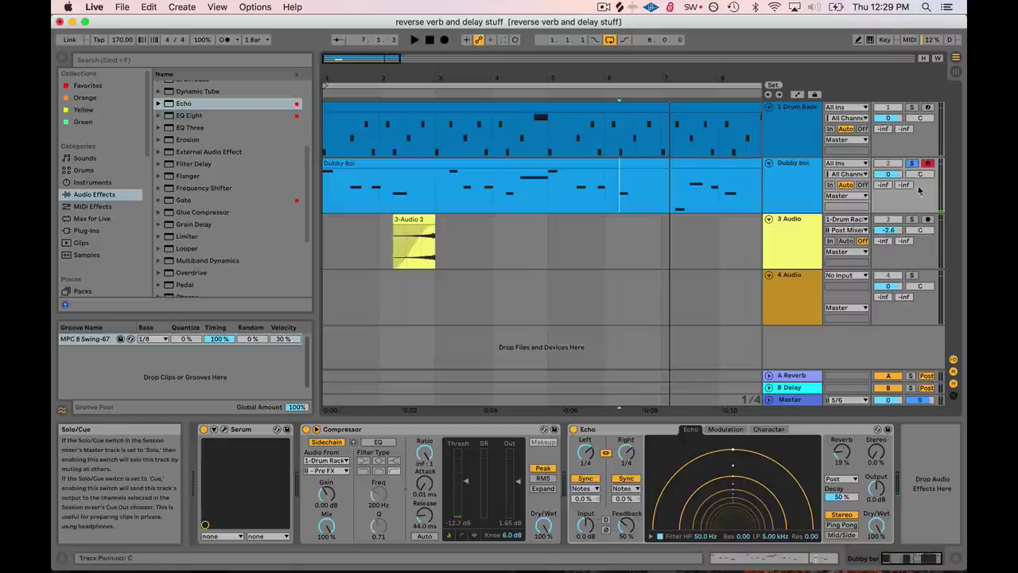
{"action": "left_click", "coordinate": [794, 284]}
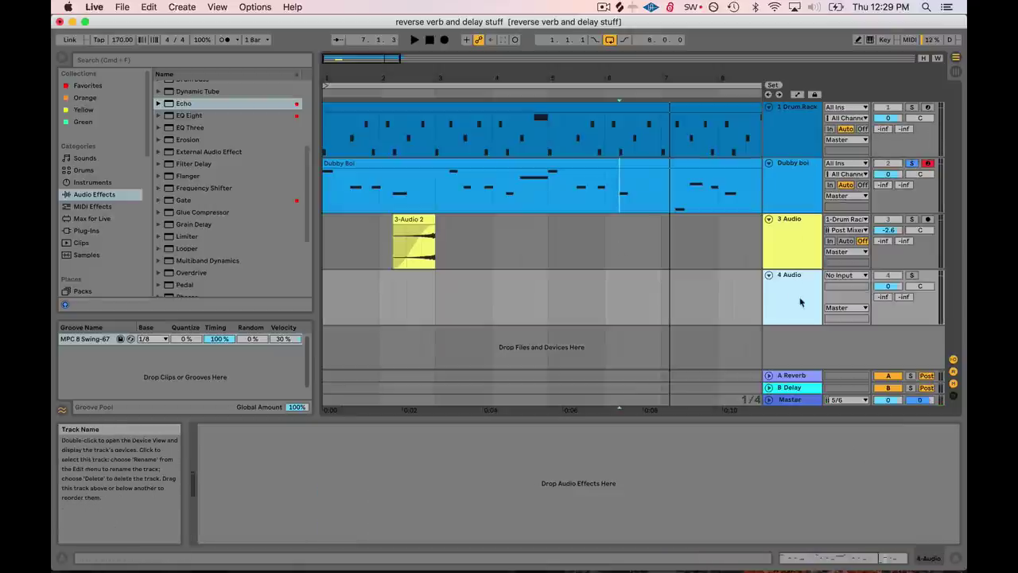
{"action": "right_click", "coordinate": [787, 279]}
{"action": "key", "text": "Escape"}
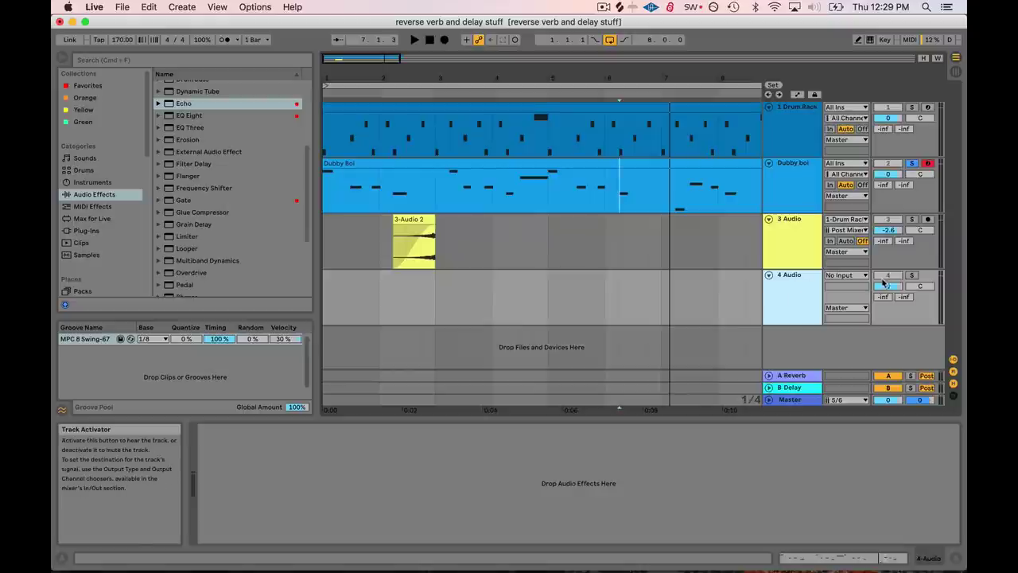
{"action": "left_click", "coordinate": [858, 275]}
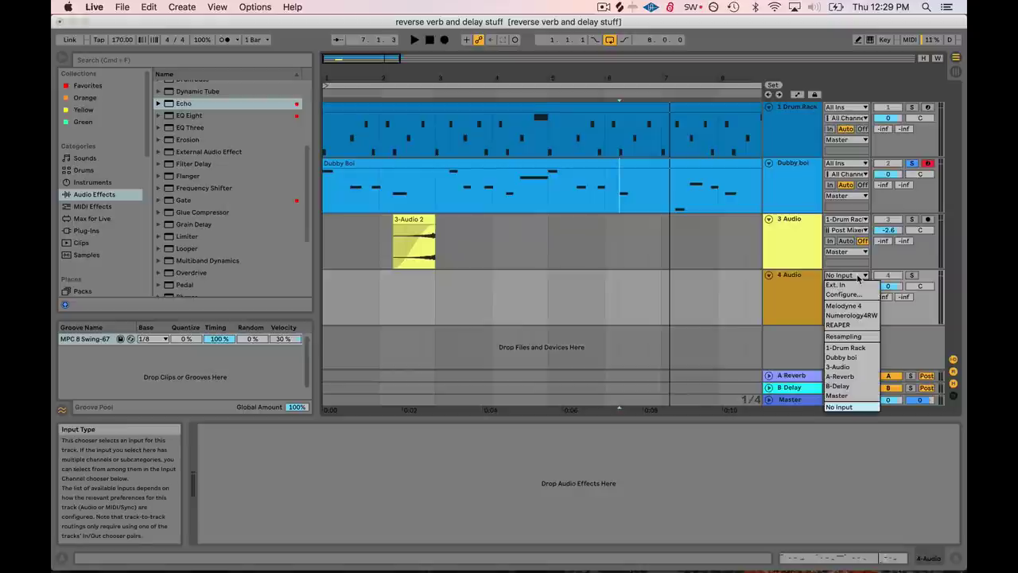
{"action": "left_click", "coordinate": [843, 360]}
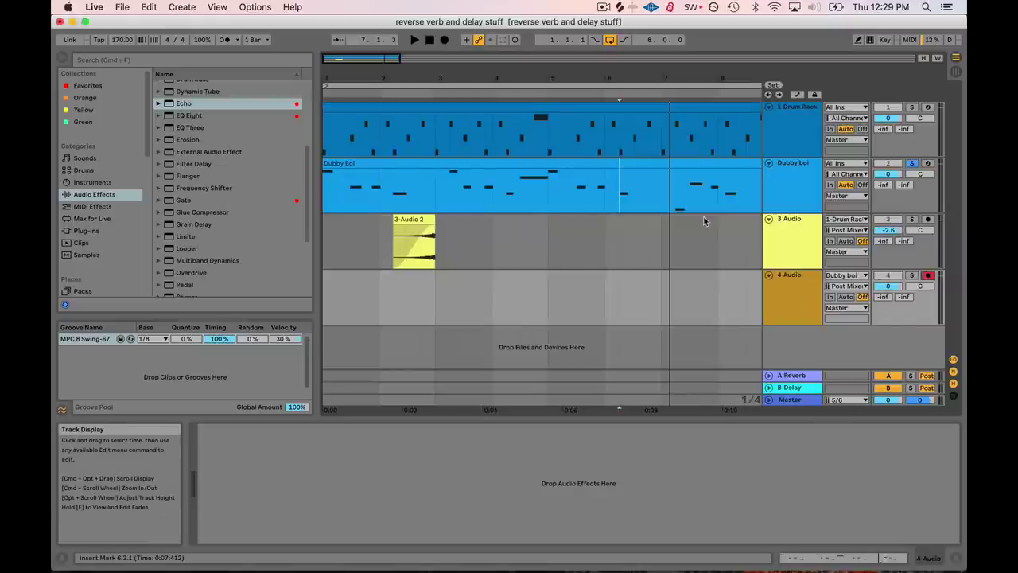
Step: Record the echoed Dubby boi note from 6.2.1 onto 4 Audio and trim the clip's start to 6.3.1
{"action": "left_click", "coordinate": [445, 41]}
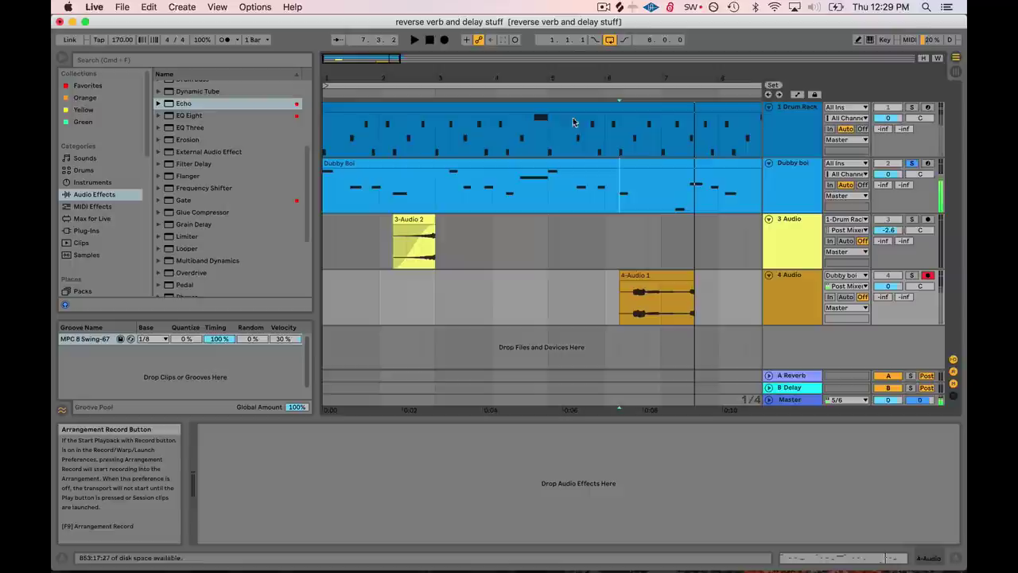
{"action": "key", "text": "space"}
{"action": "left_click", "coordinate": [652, 305]}
{"action": "left_click_drag", "start_coordinate": [632, 306], "coordinate": [680, 306]}
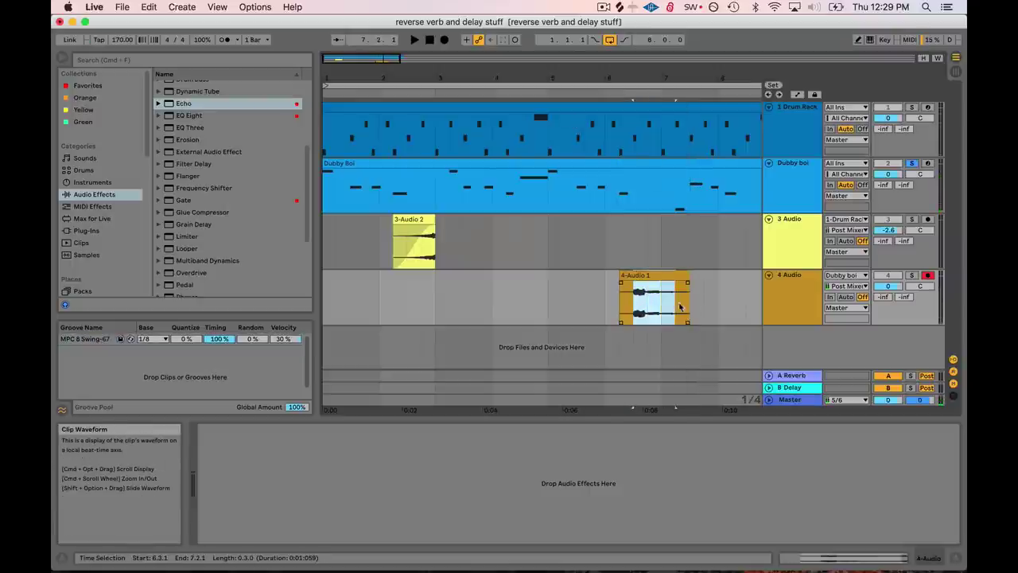
{"action": "left_click_drag", "start_coordinate": [617, 288], "coordinate": [634, 288]}
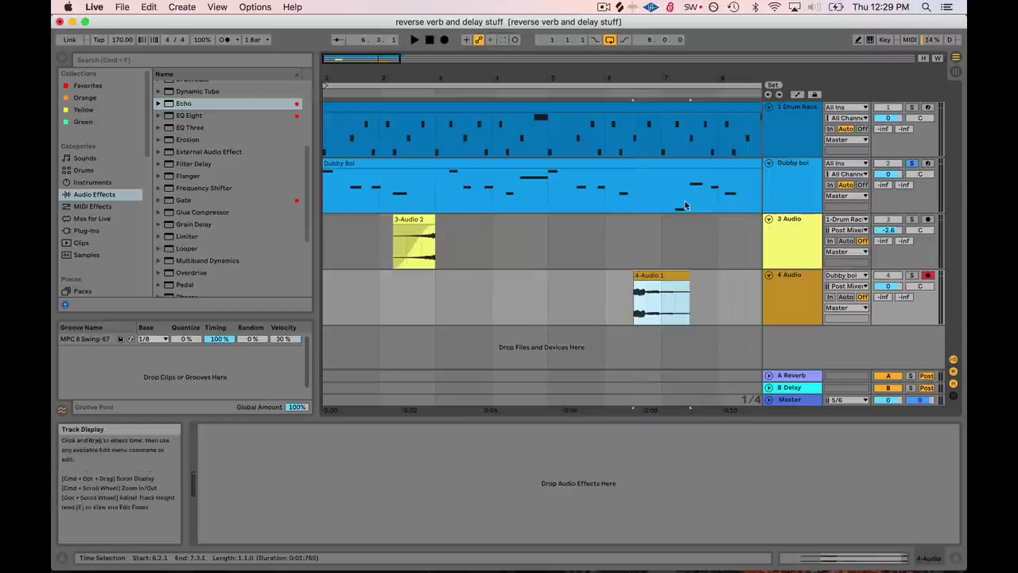
Step: Unsolo the Dubby boi track and cut the Echo device from its chain
{"action": "left_click", "coordinate": [913, 164]}
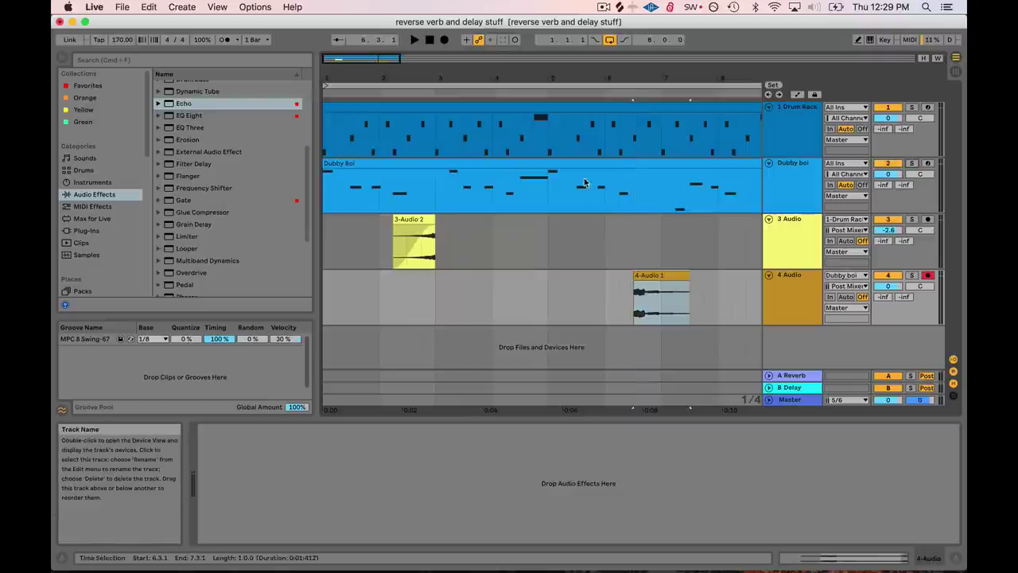
{"action": "left_click", "coordinate": [788, 171]}
{"action": "right_click", "coordinate": [603, 429]}
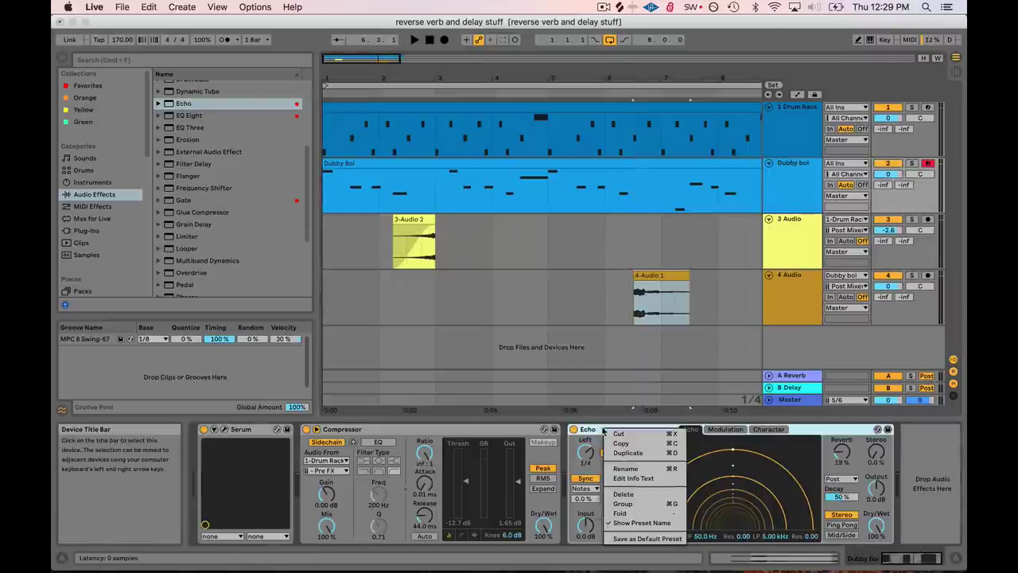
{"action": "left_click", "coordinate": [619, 434]}
{"action": "left_click", "coordinate": [627, 250]}
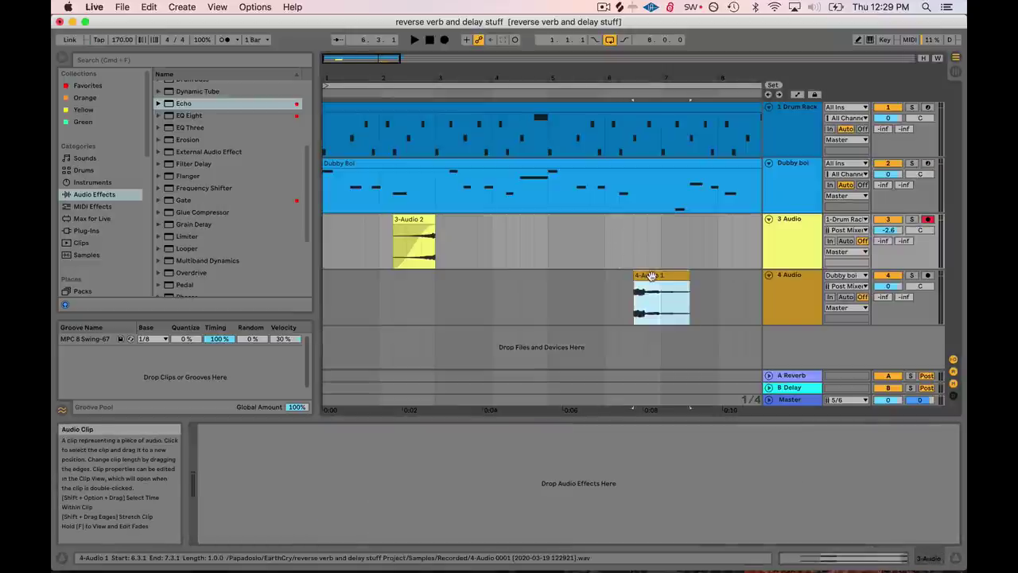
Step: Reverse the recorded 4 Audio clip and position it to start at 6.1.1
{"action": "left_click", "coordinate": [651, 281]}
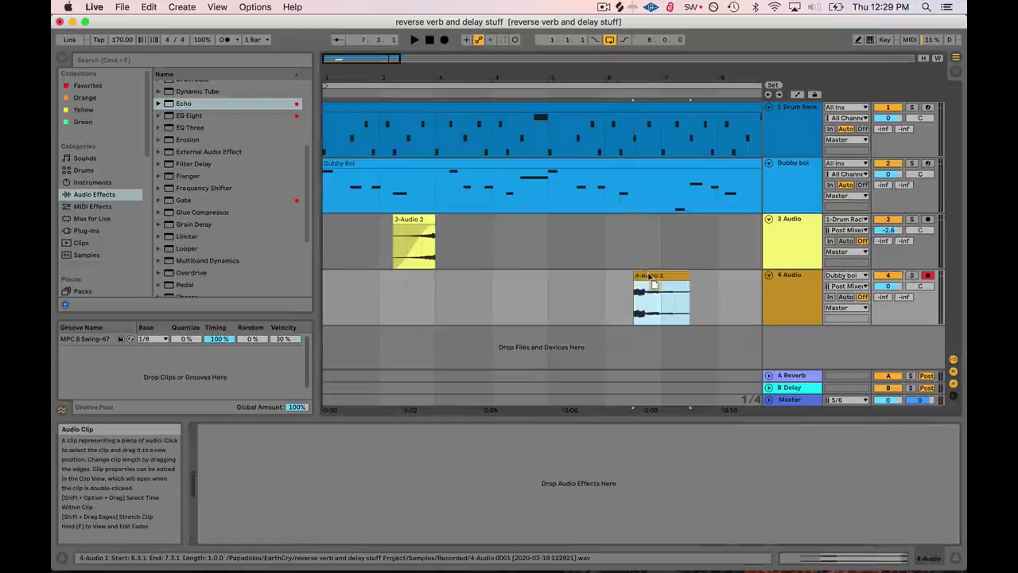
{"action": "left_click_drag", "start_coordinate": [656, 281], "coordinate": [641, 279]}
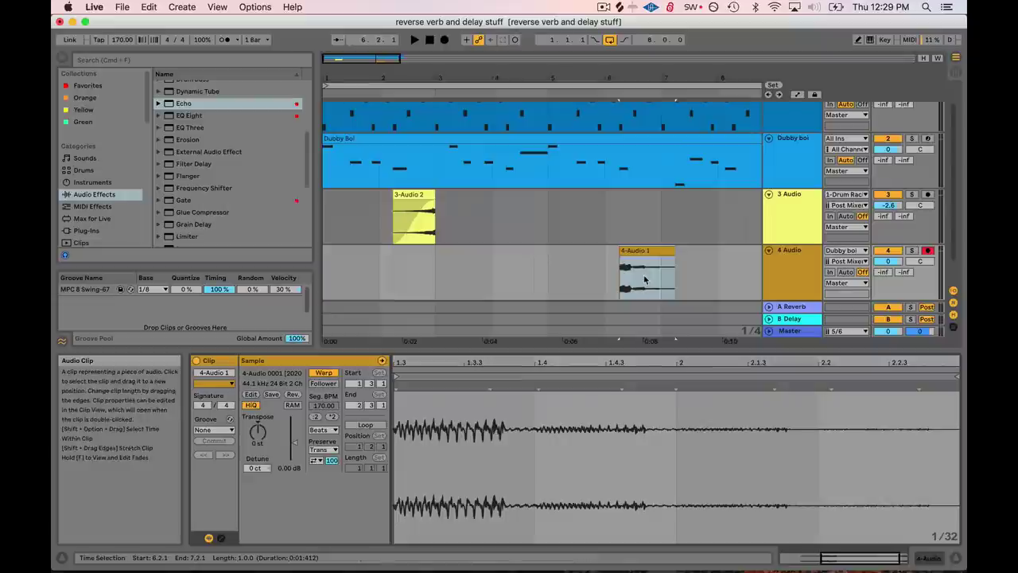
{"action": "double_click", "coordinate": [637, 276]}
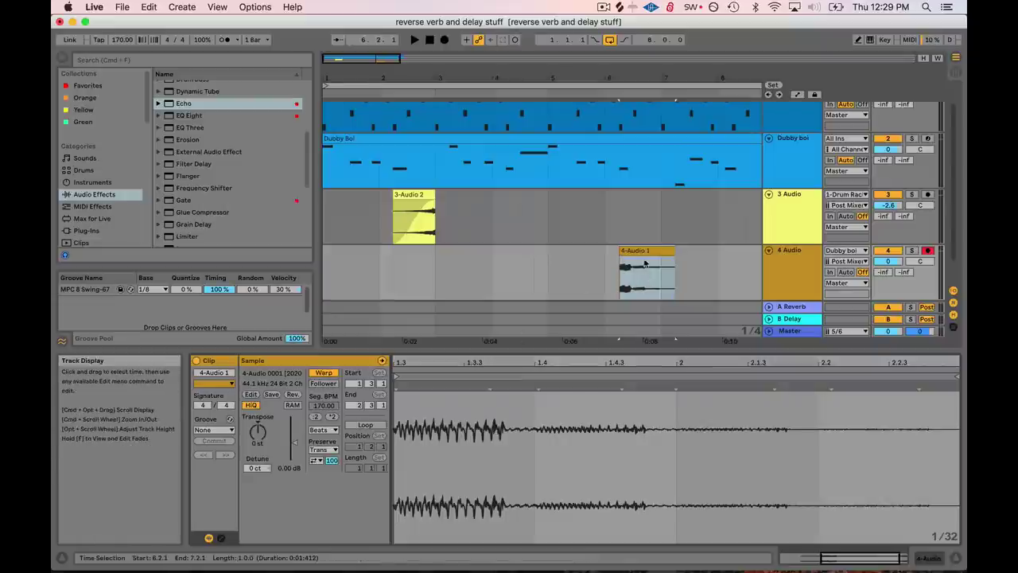
{"action": "left_click", "coordinate": [294, 395]}
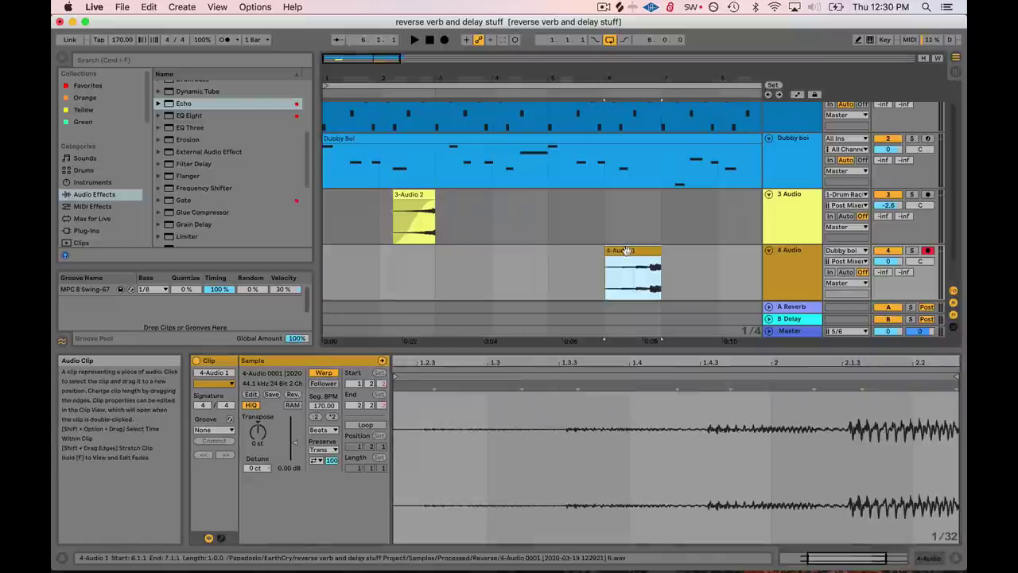
Step: Audition the reversed clip in the mix, trying it at 6.2.1 before returning it to 6.1.1
{"action": "left_click", "coordinate": [579, 215]}
{"action": "key", "text": "space"}
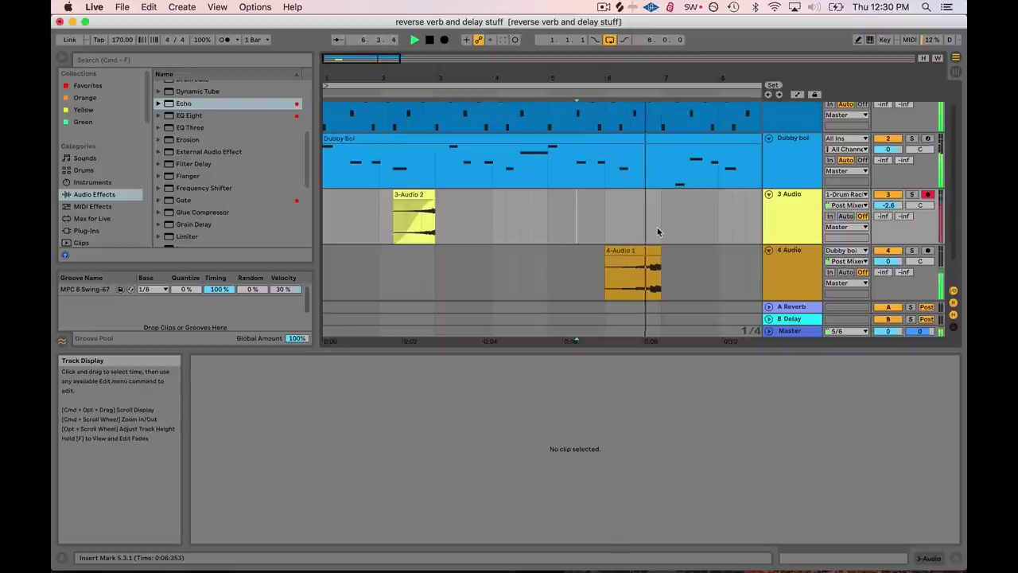
{"action": "left_click_drag", "start_coordinate": [631, 251], "coordinate": [646, 250]}
{"action": "left_click", "coordinate": [632, 237]}
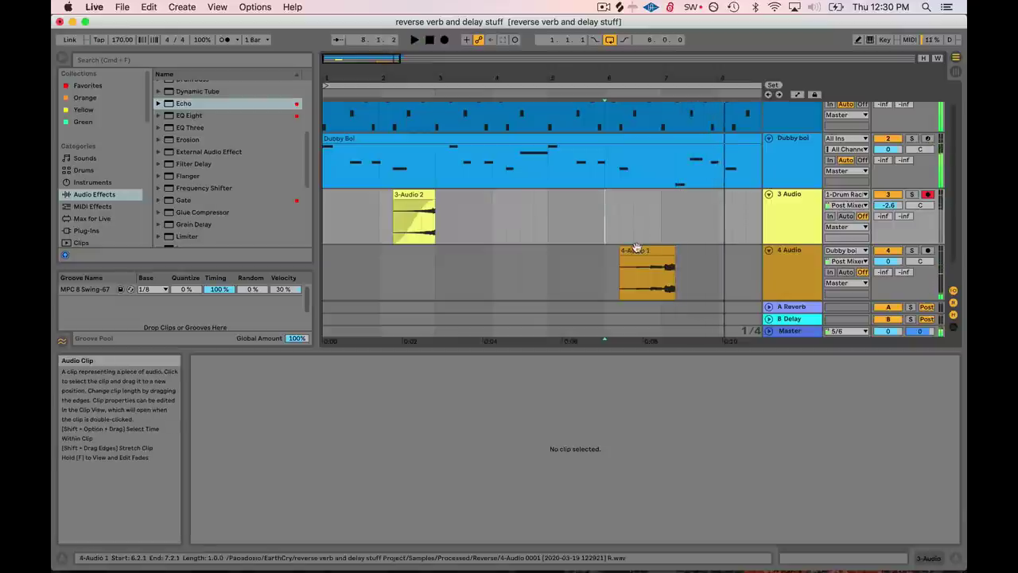
{"action": "left_click_drag", "start_coordinate": [667, 249], "coordinate": [653, 248]}
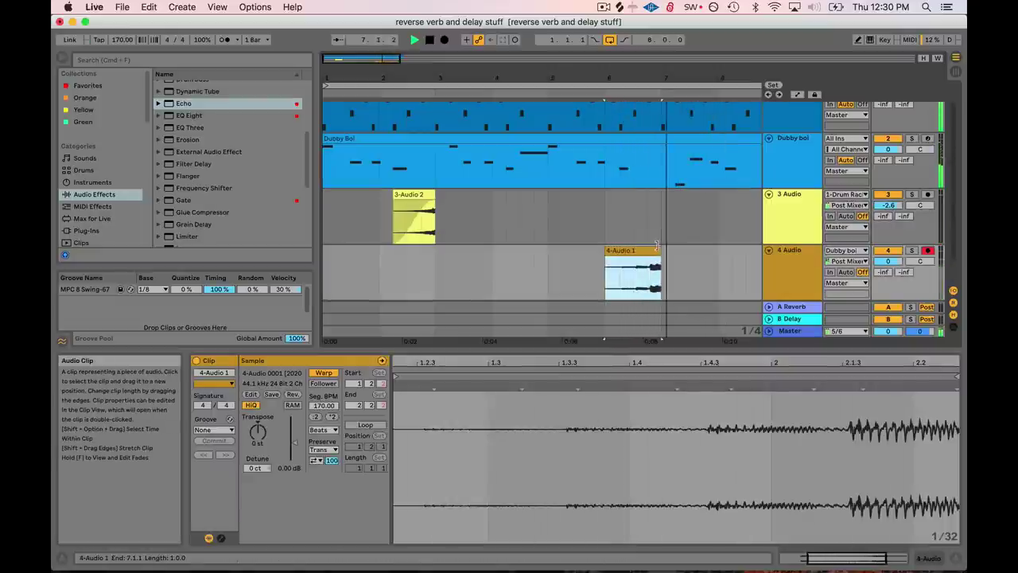
{"action": "key", "text": "space"}
Step: Nudge the reversed clip off the grid to start slightly before 6.1.1 and extend its end to 7.1.1
{"action": "left_click_drag", "start_coordinate": [633, 78], "coordinate": [533, 204]}
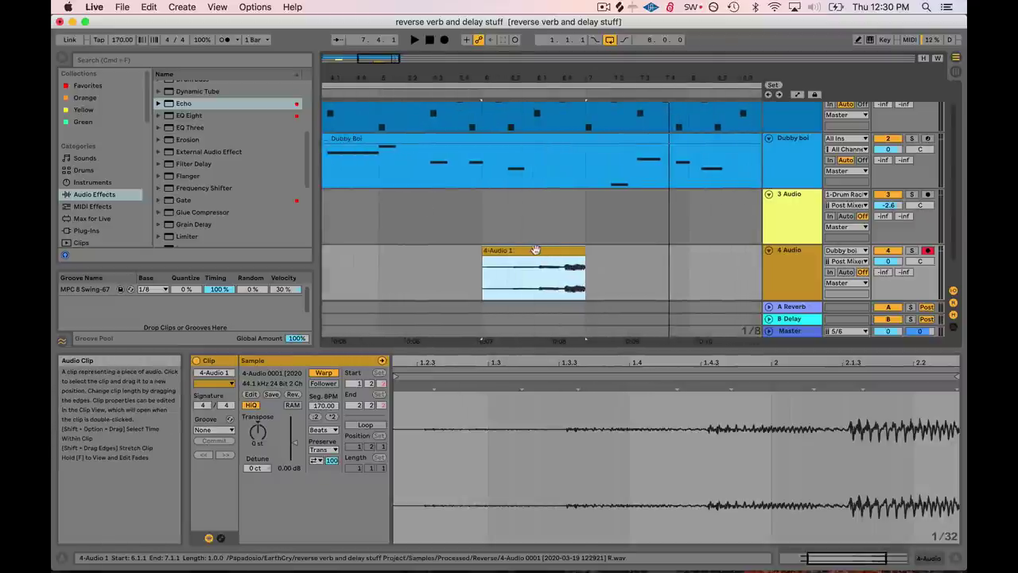
{"action": "left_click_drag", "start_coordinate": [371, 59], "coordinate": [373, 95]}
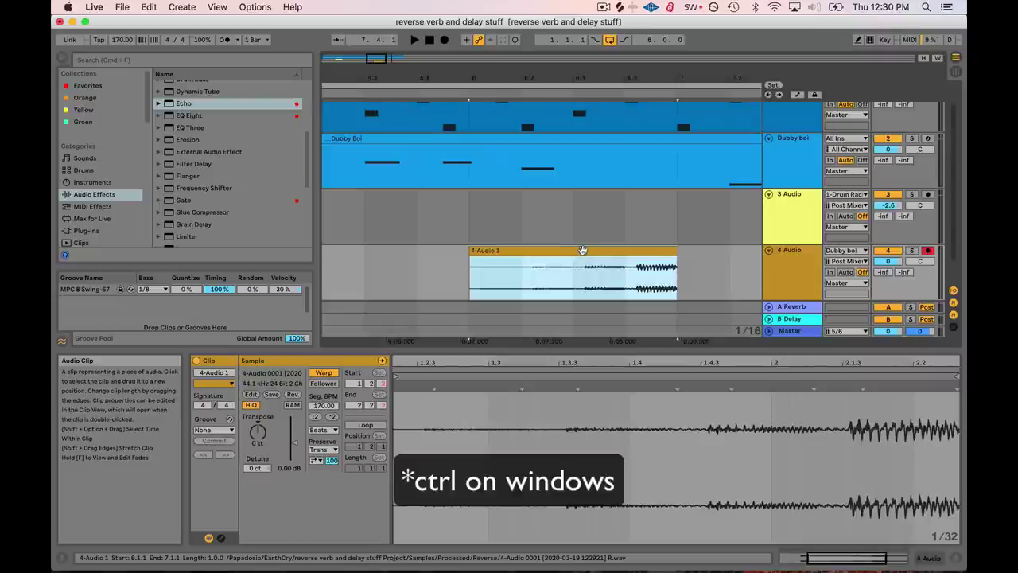
{"action": "left_click_drag", "start_coordinate": [583, 250], "coordinate": [572, 251]}
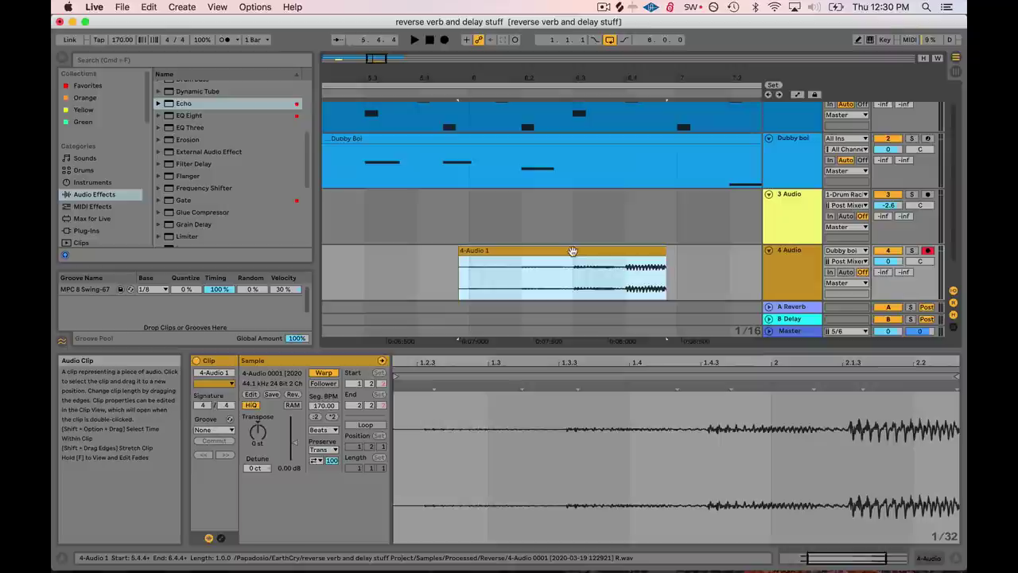
{"action": "left_click_drag", "start_coordinate": [666, 251], "coordinate": [676, 251]}
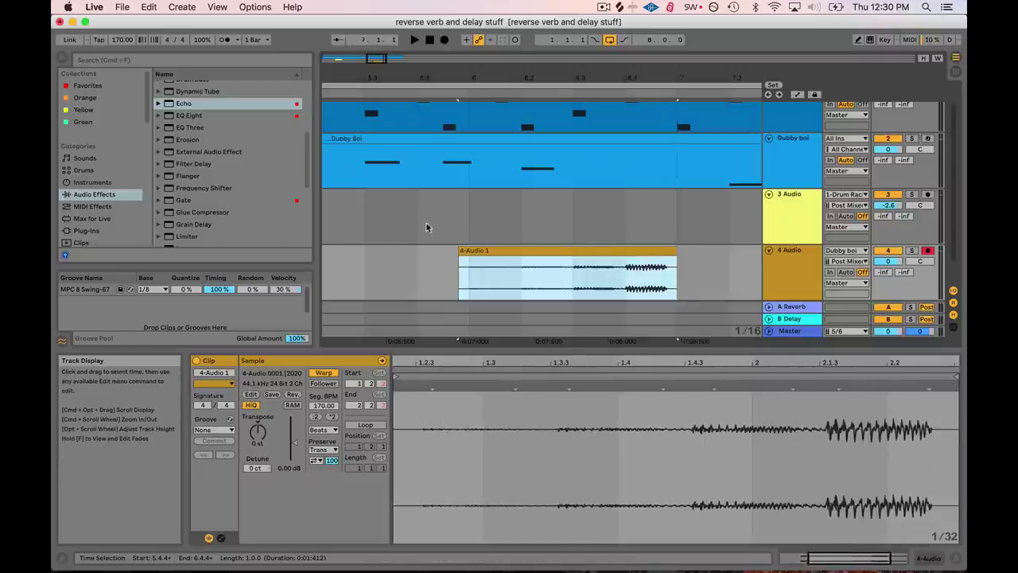
Step: Audition the nudged reverse delay clip with all tracks, including from 5.2.3
{"action": "left_click", "coordinate": [401, 226]}
{"action": "key", "text": "space"}
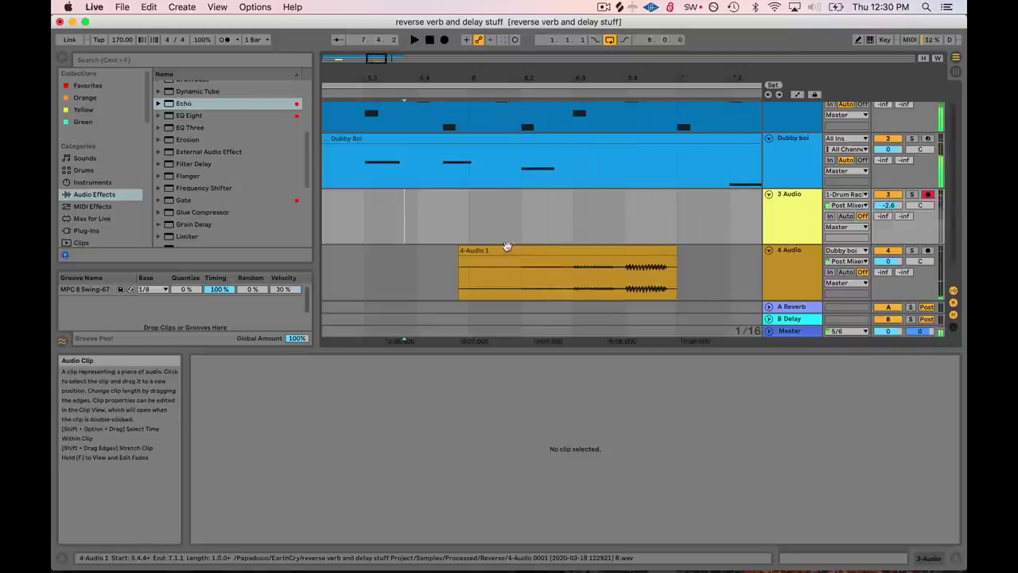
{"action": "left_click", "coordinate": [339, 225]}
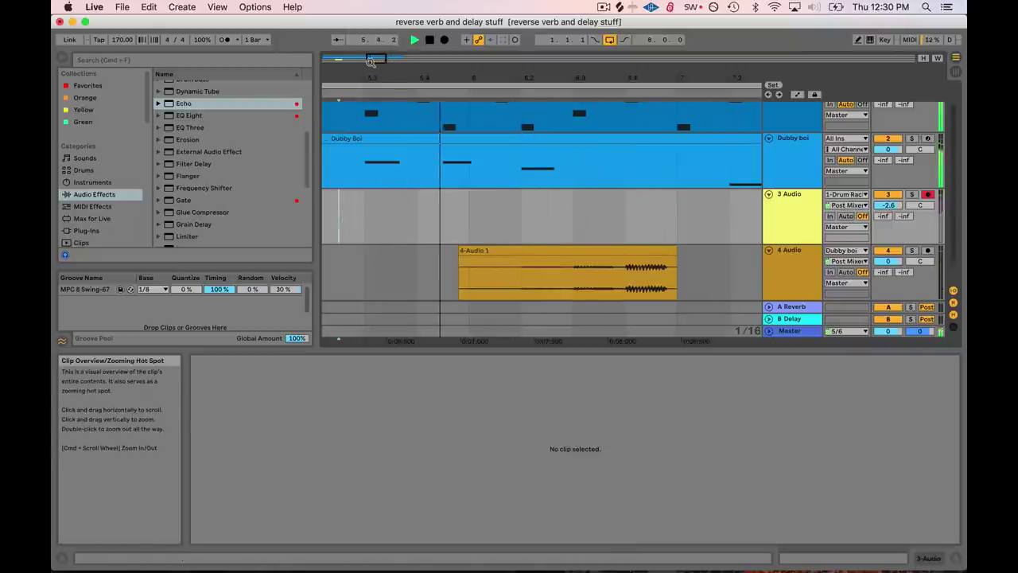
{"action": "key", "text": "space"}
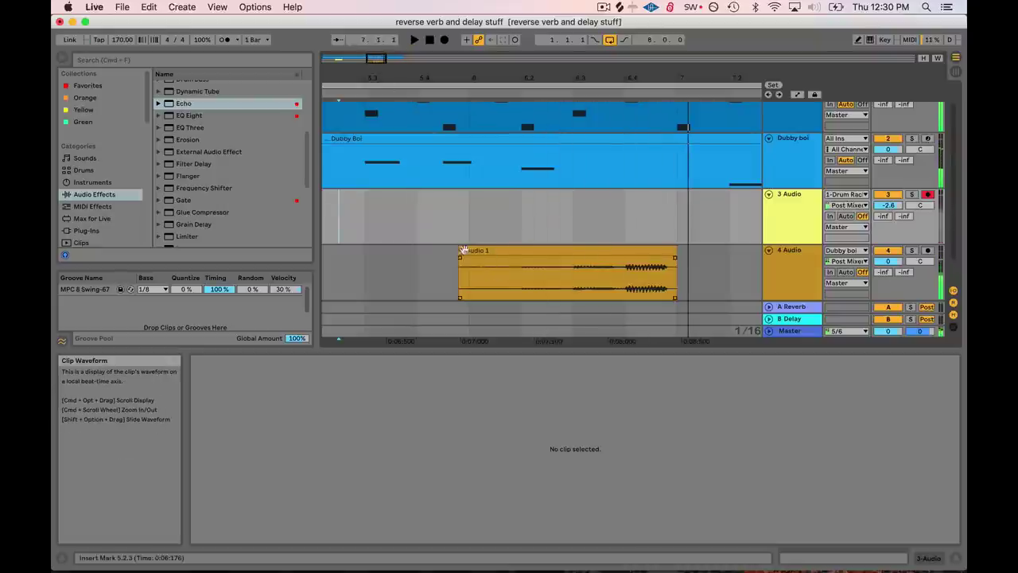
Step: Trim the reversed clip's start to 6.2.1 and audition it from 5.2.4
{"action": "left_click_drag", "start_coordinate": [459, 252], "coordinate": [522, 253]}
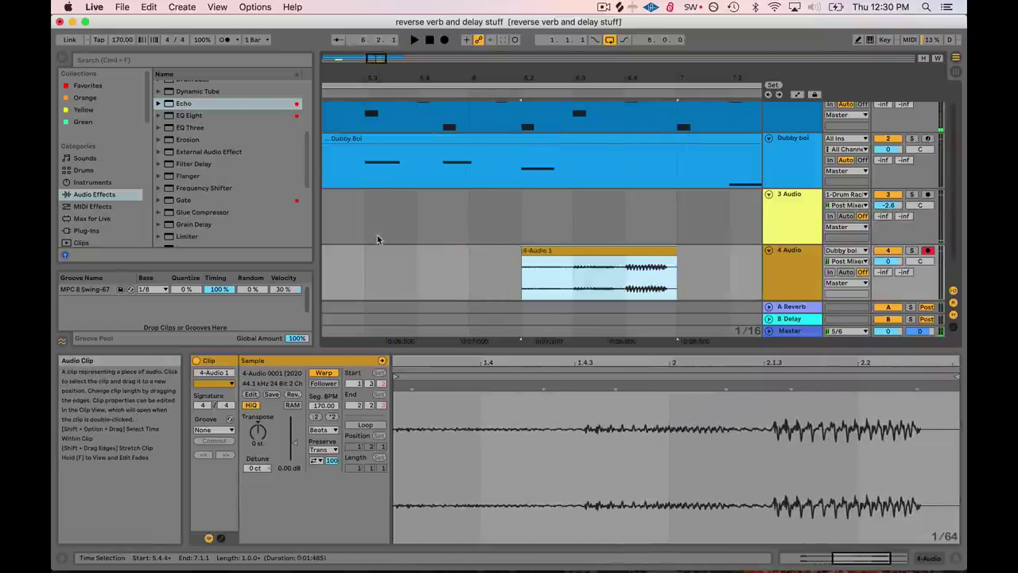
{"action": "left_click", "coordinate": [351, 223]}
{"action": "key", "text": "space"}
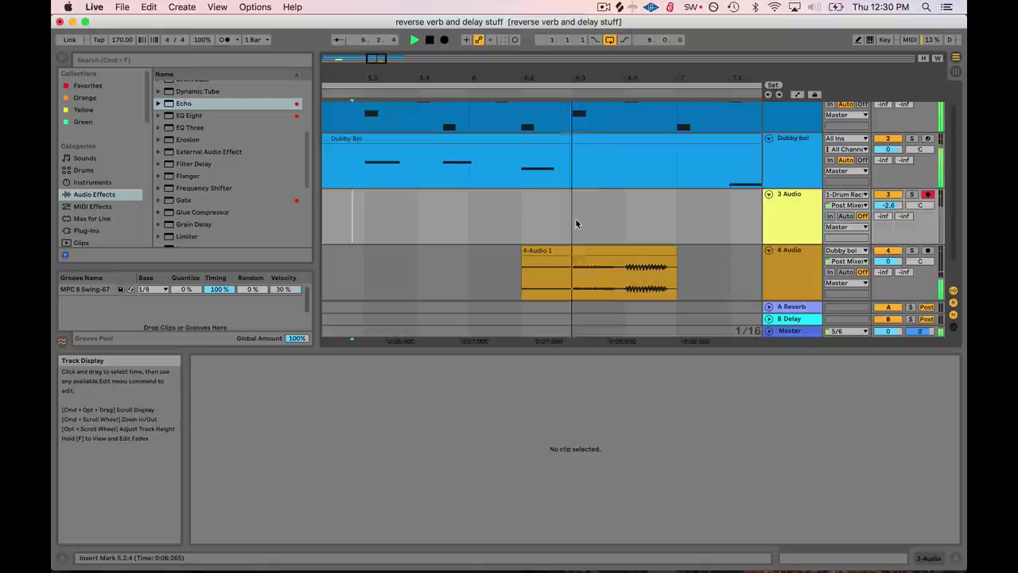
{"action": "key", "text": "space"}
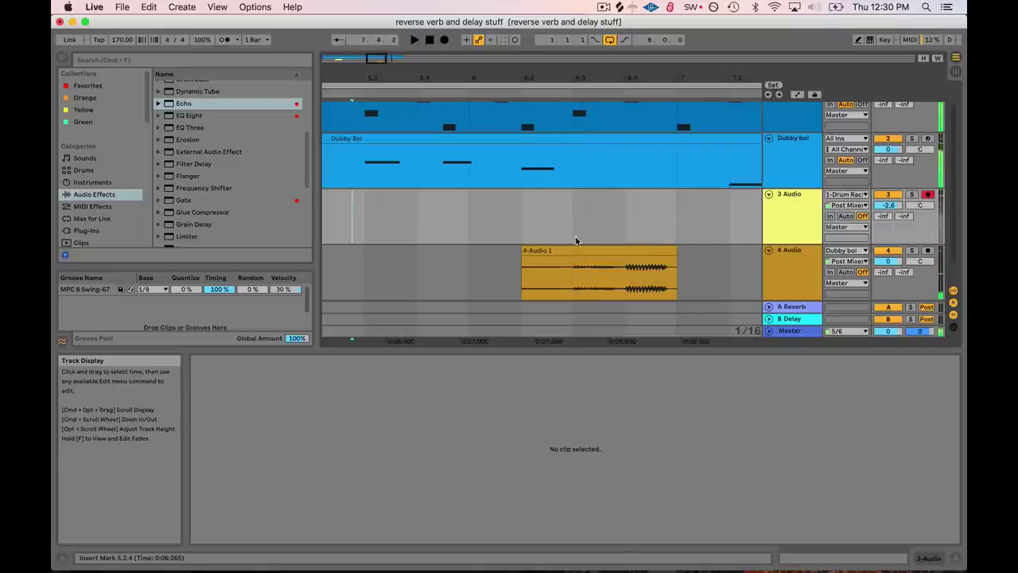
Step: Move the reversed clip one beat later to 6.3.1 and audition it from 6.1.1
{"action": "left_click", "coordinate": [576, 253]}
{"action": "left_click_drag", "start_coordinate": [575, 253], "coordinate": [626, 256]}
{"action": "left_click", "coordinate": [521, 232]}
{"action": "key", "text": "space"}
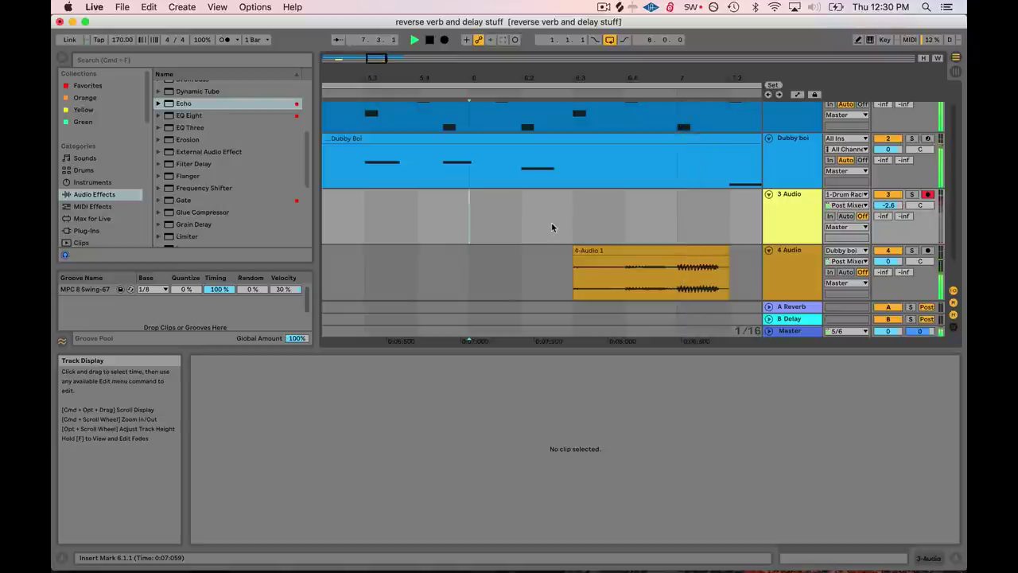
{"action": "key", "text": "space"}
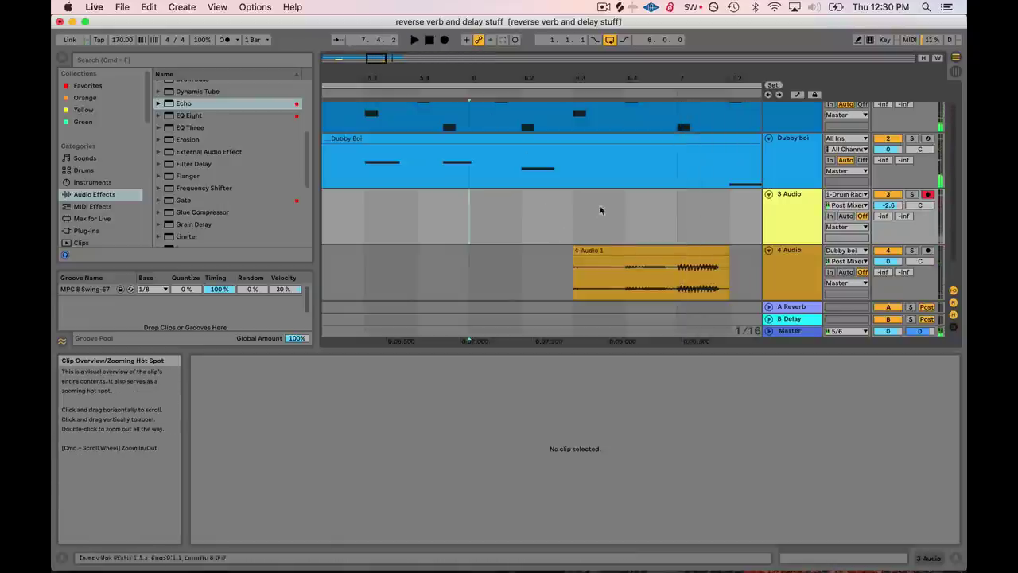
Step: Replay the arrangement from 5.4.4 to check the moved reverse delay clip, then select that clip
{"action": "left_click", "coordinate": [576, 262]}
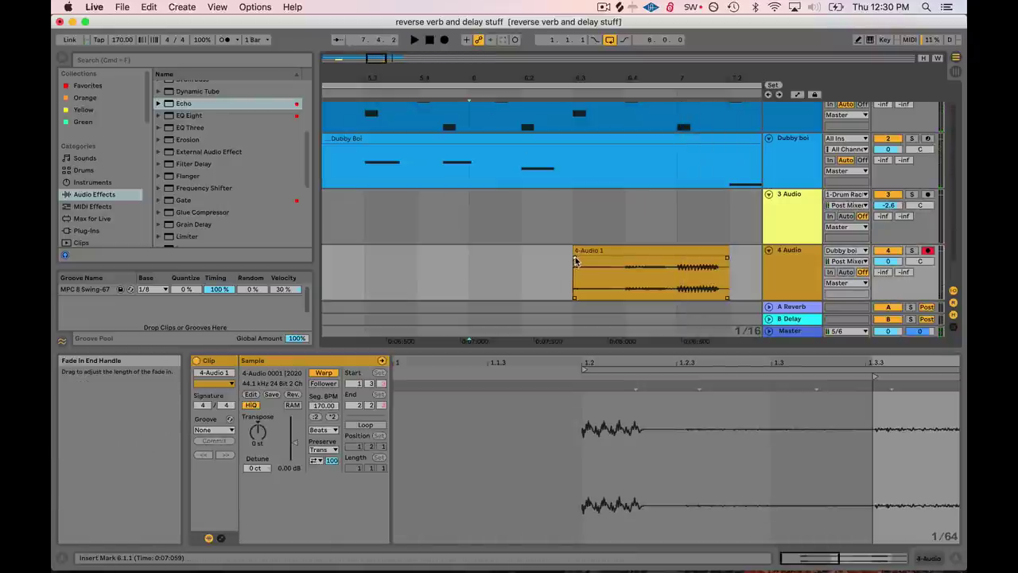
{"action": "left_click", "coordinate": [460, 210]}
{"action": "key", "text": "space"}
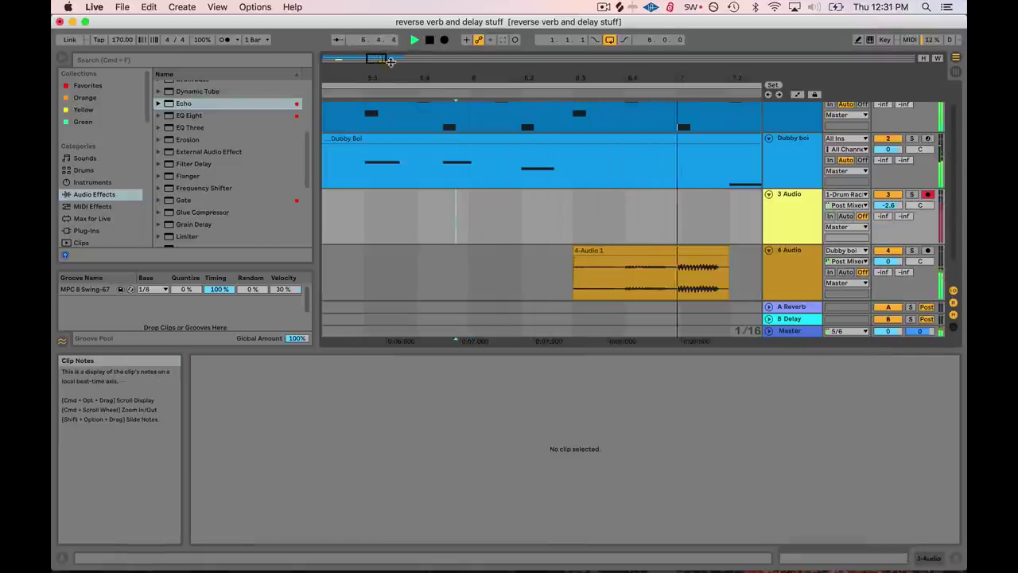
{"action": "left_click_drag", "start_coordinate": [377, 59], "coordinate": [377, 24]}
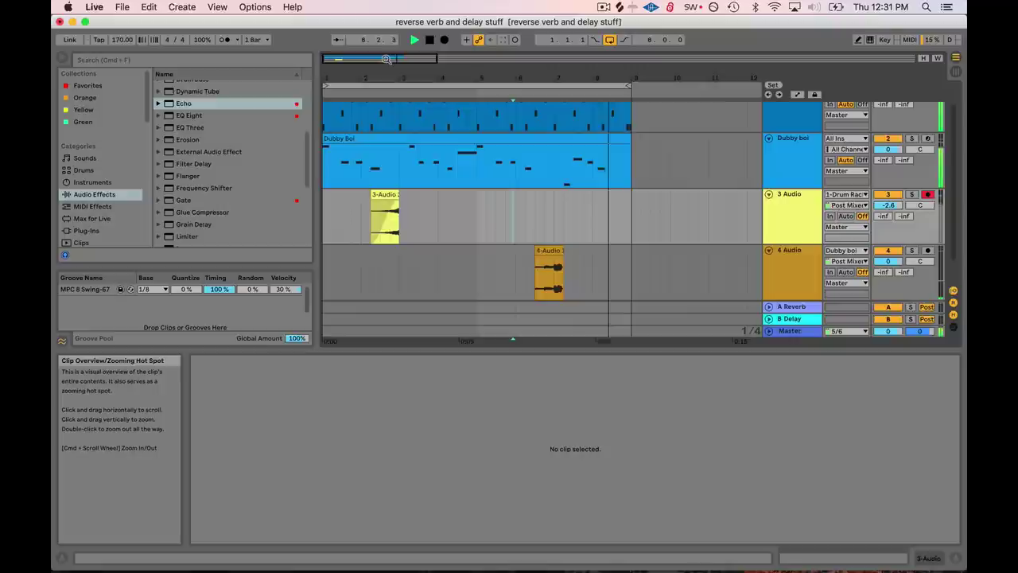
{"action": "left_click", "coordinate": [549, 274]}
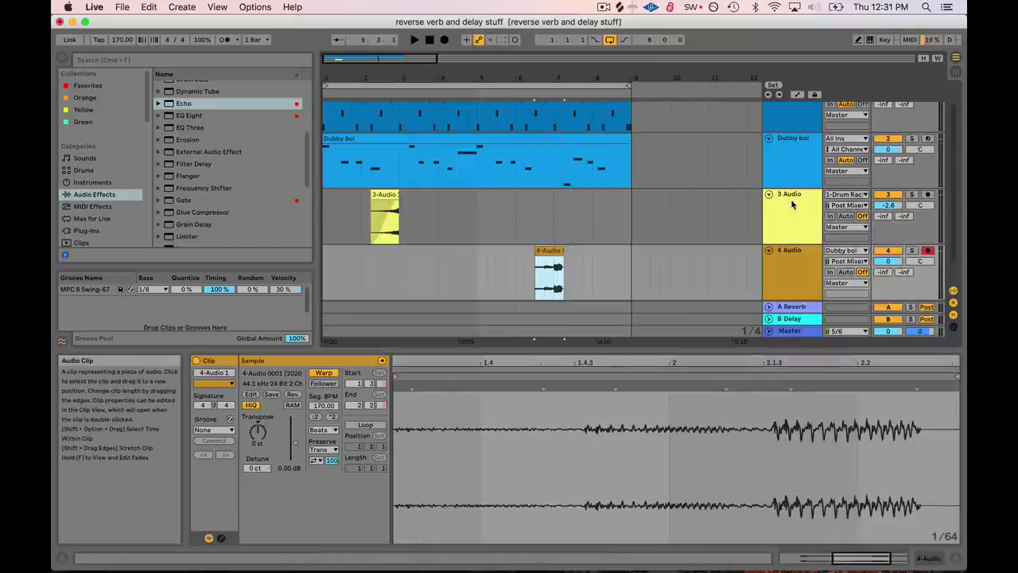
Step: Select the Drum Rack track to show its device chain
{"action": "left_click", "coordinate": [784, 174]}
{"action": "scroll", "coordinate": [784, 174], "scroll_direction": "up", "scroll_amount": 1}
{"action": "left_click", "coordinate": [793, 148]}
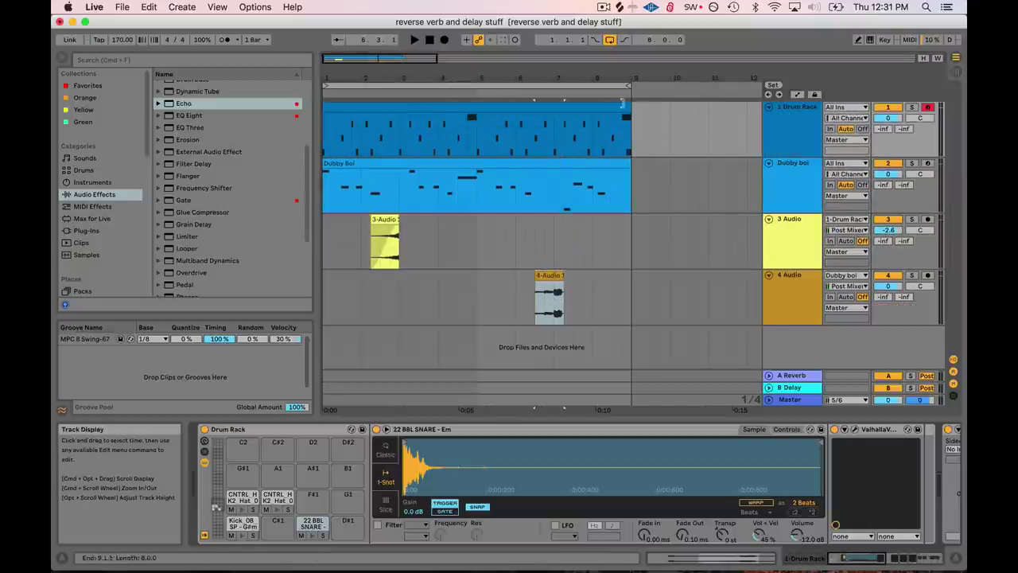
Step: Solo the Drum Rack track and its 22 BBL SNARE pad
{"action": "left_click", "coordinate": [629, 143]}
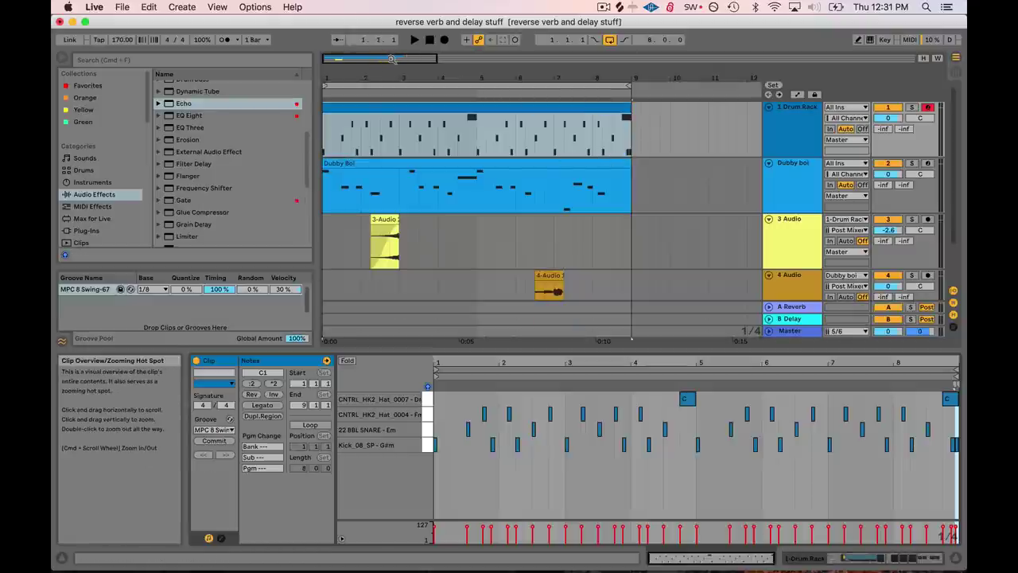
{"action": "left_click_drag", "start_coordinate": [476, 79], "coordinate": [486, 119]}
{"action": "left_click", "coordinate": [619, 144]}
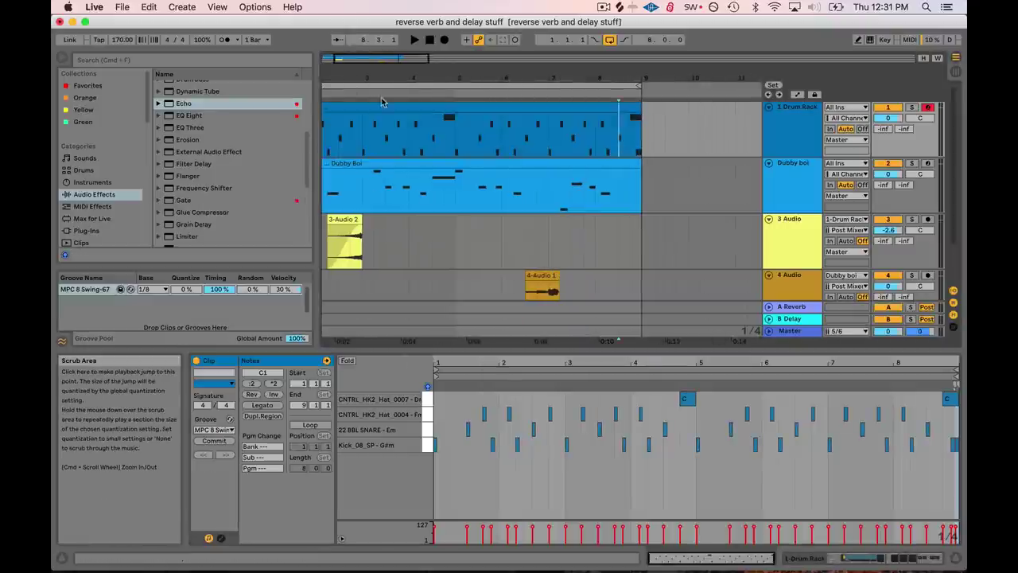
{"action": "left_click", "coordinate": [778, 96]}
{"action": "double_click", "coordinate": [782, 106]}
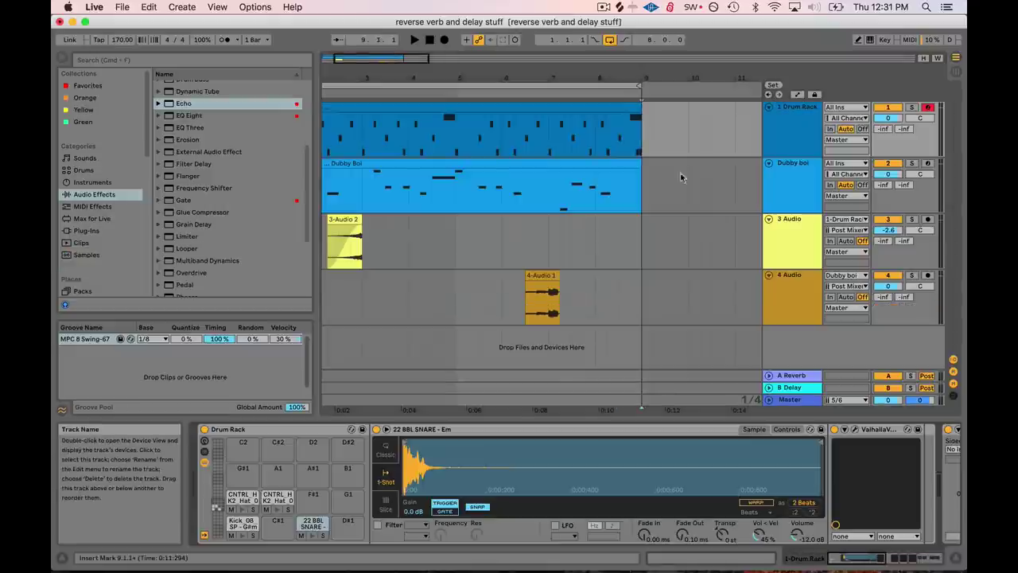
{"action": "left_click", "coordinate": [312, 535]}
{"action": "left_click", "coordinate": [322, 535]}
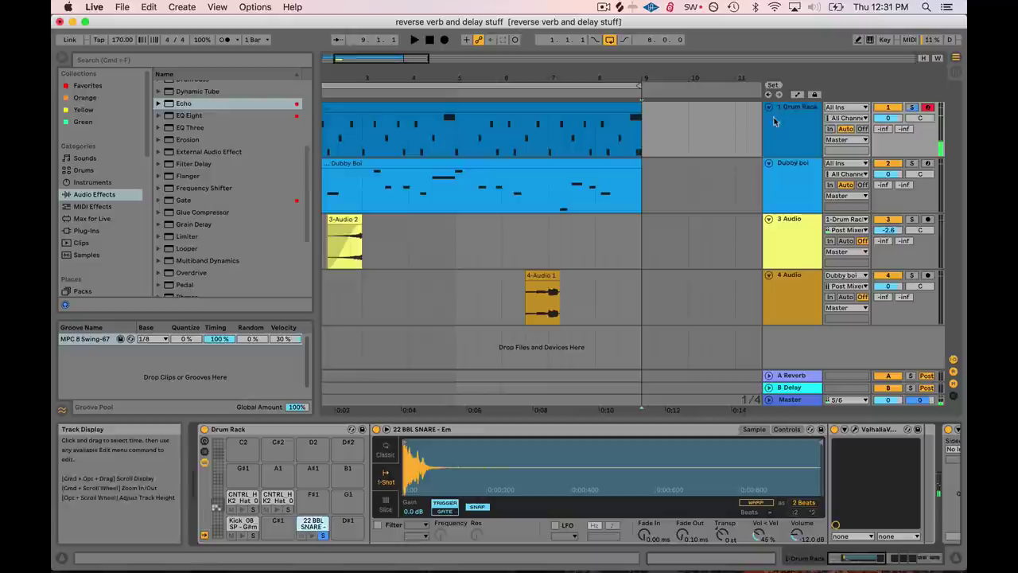
Step: Find the Echo audio effect in the browser and add it after Reverb on the Drum Rack track
{"action": "scroll", "coordinate": [200, 225], "scroll_direction": "down", "scroll_amount": 5}
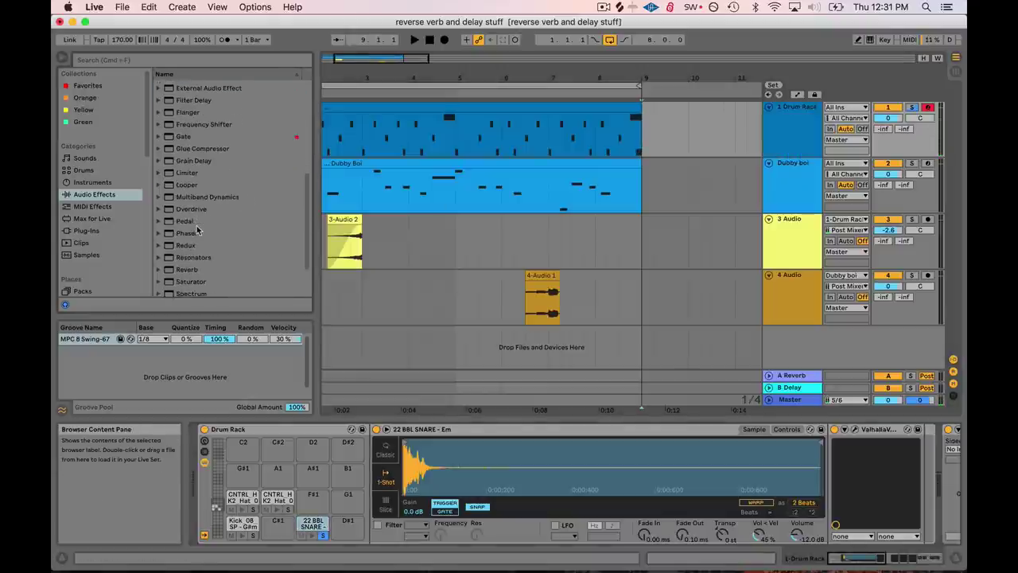
{"action": "scroll", "coordinate": [198, 229], "scroll_direction": "up", "scroll_amount": 5}
{"action": "scroll", "coordinate": [199, 229], "scroll_direction": "up", "scroll_amount": 5}
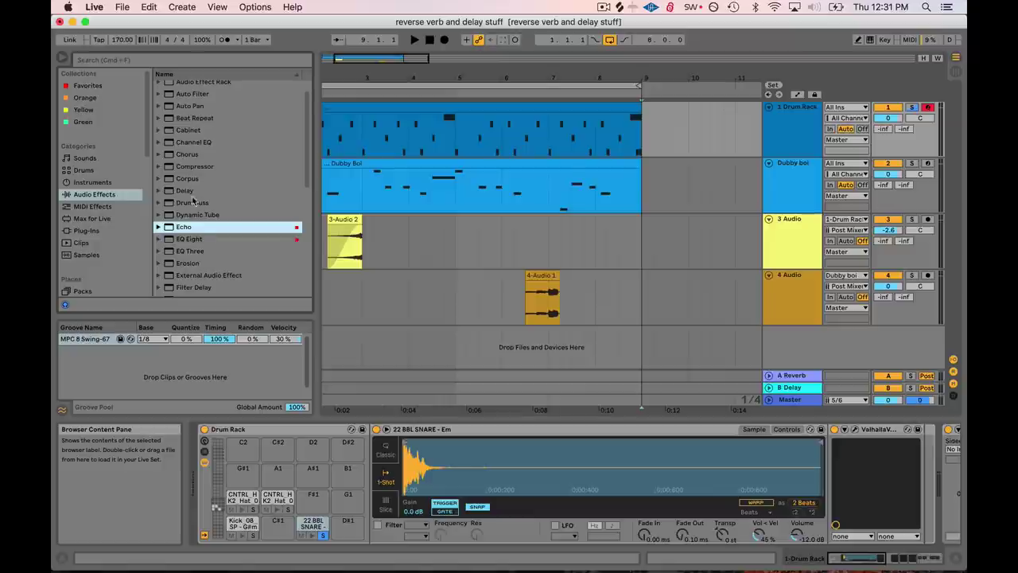
{"action": "scroll", "coordinate": [195, 222], "scroll_direction": "down", "scroll_amount": 4}
{"action": "scroll", "coordinate": [228, 256], "scroll_direction": "up", "scroll_amount": 5}
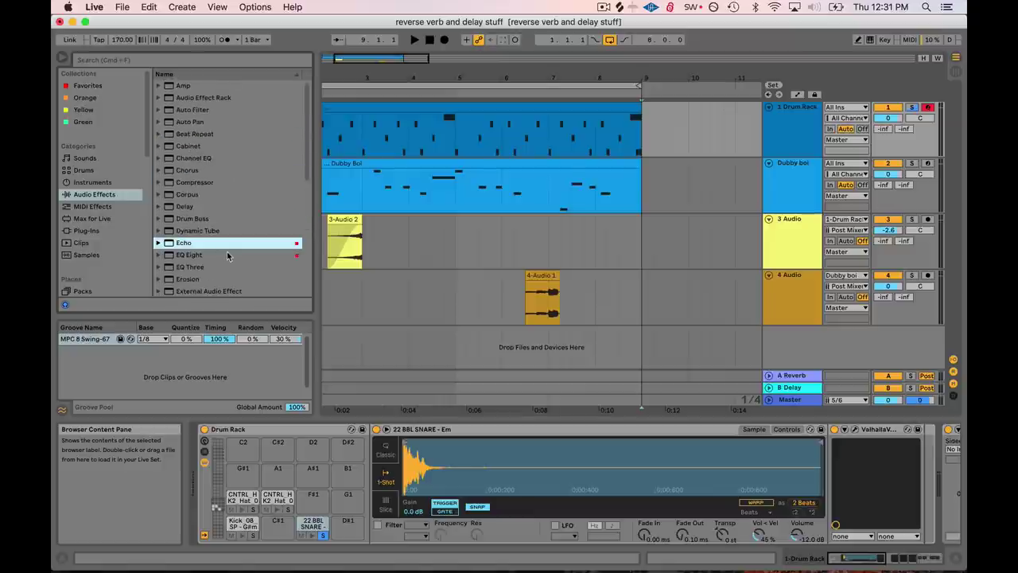
{"action": "left_click_drag", "start_coordinate": [674, 134], "coordinate": [676, 134]}
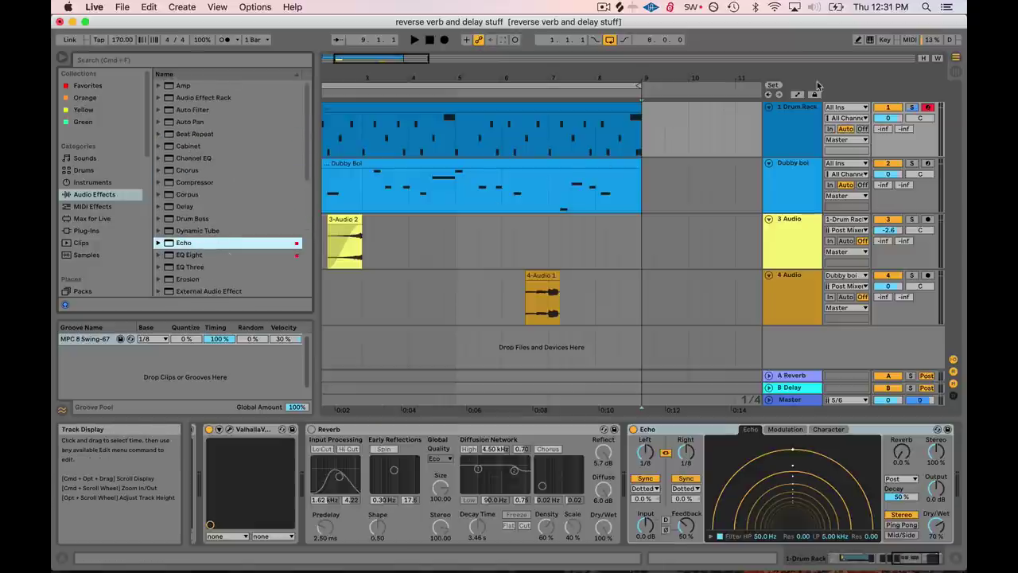
Step: Turn off the arrangement loop, place the insert marker at 8.3.1, and set Echo's Dry/Wet to 100%
{"action": "left_click", "coordinate": [610, 40]}
{"action": "left_click", "coordinate": [622, 152]}
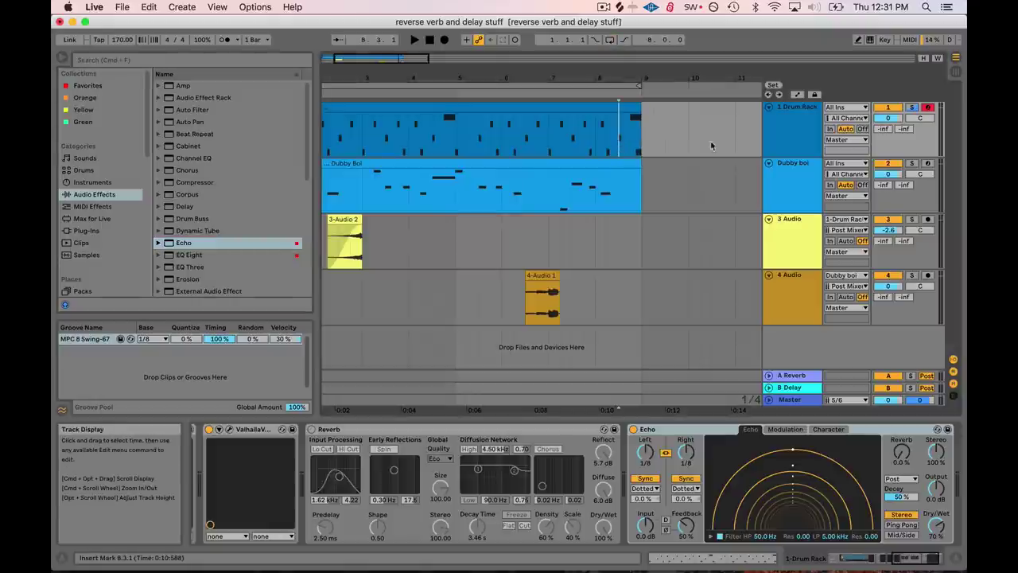
{"action": "left_click", "coordinate": [904, 561]}
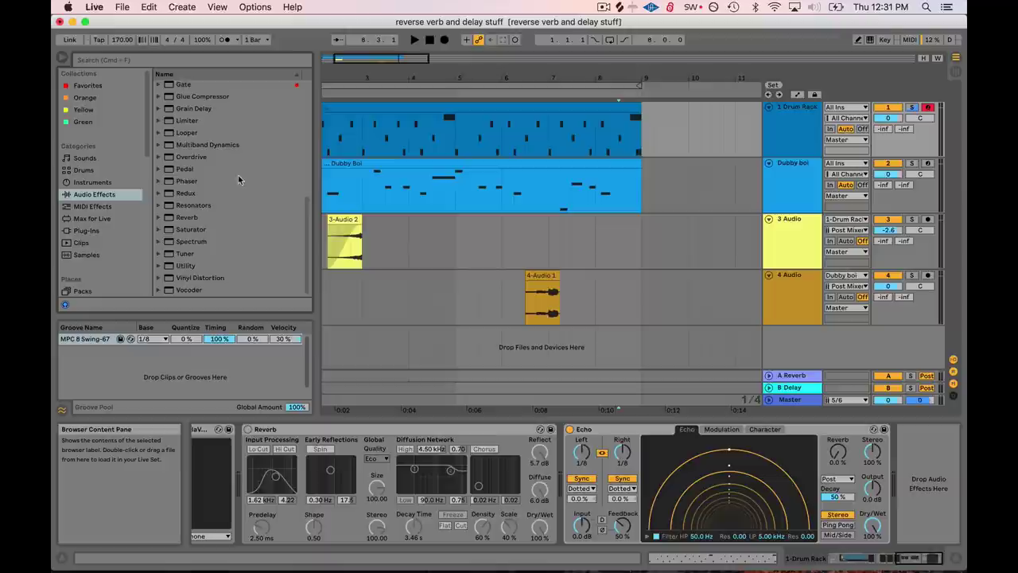
Step: Add Redux after Echo with soft Downsample at 5.22, and audition the snare effects from 8.3.1
{"action": "left_click_drag", "start_coordinate": [178, 197], "coordinate": [922, 482]}
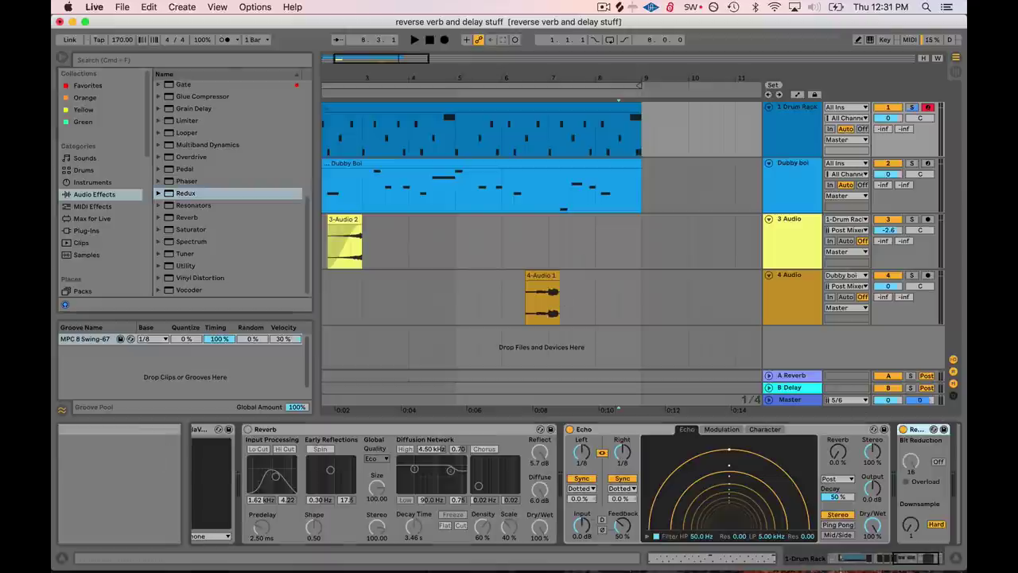
{"action": "left_click", "coordinate": [934, 526]}
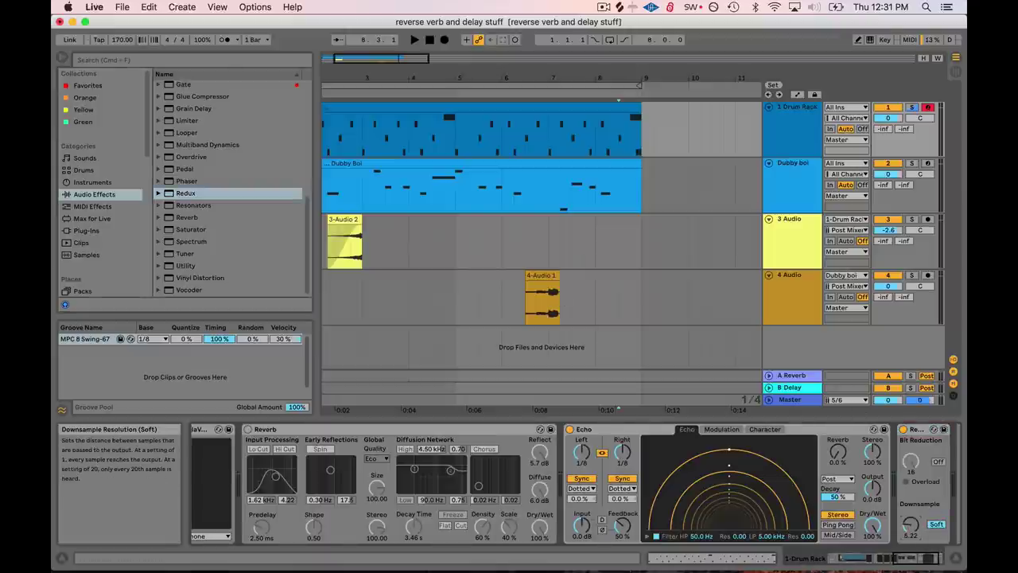
{"action": "left_click", "coordinate": [618, 144]}
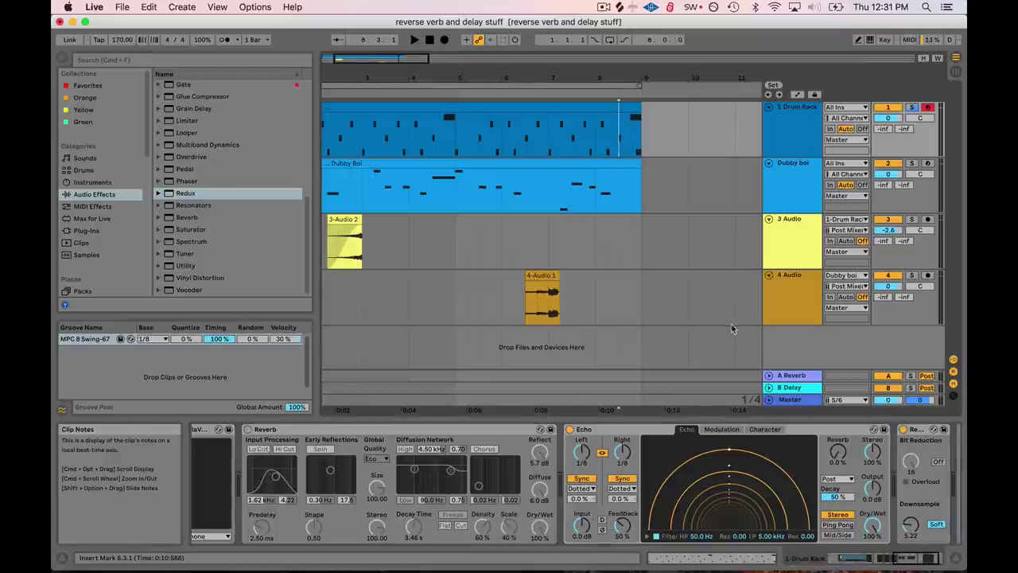
{"action": "key", "text": "space"}
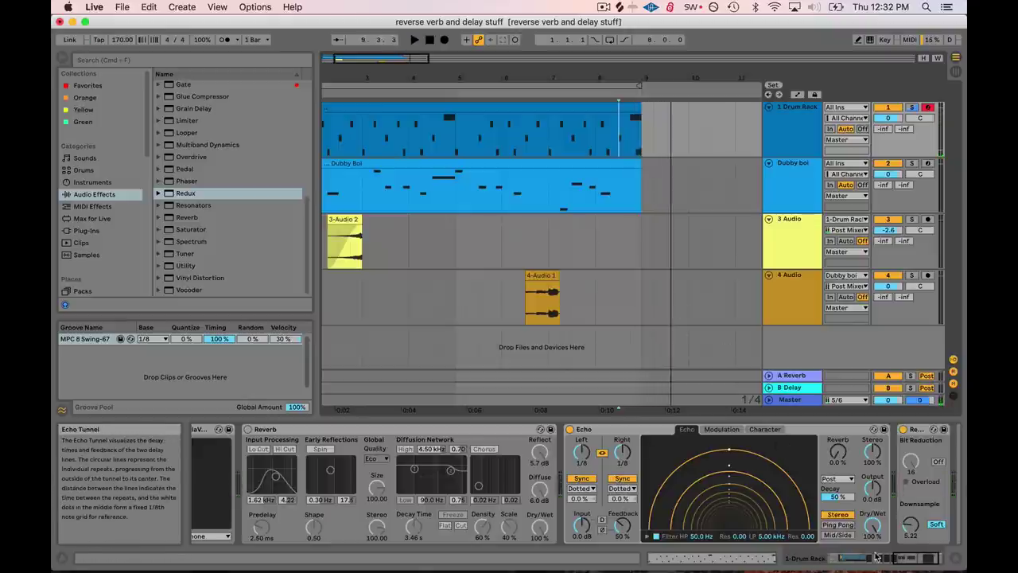
Step: Adjust Redux's soft Downsample while auditioning the snare, settling on 3.87
{"action": "left_click", "coordinate": [915, 561]}
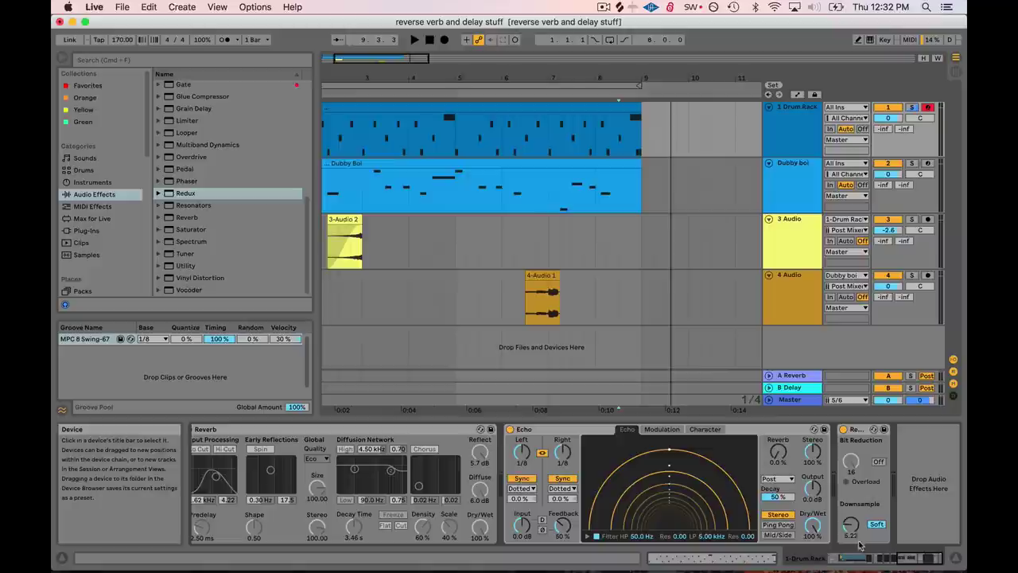
{"action": "mouse_move", "coordinate": [850, 525]}
{"action": "left_mouse_down"}
{"action": "mouse_move", "coordinate": [851, 537]}
{"action": "mouse_move", "coordinate": [850, 507]}
{"action": "mouse_move", "coordinate": [850, 523]}
{"action": "left_mouse_up"}
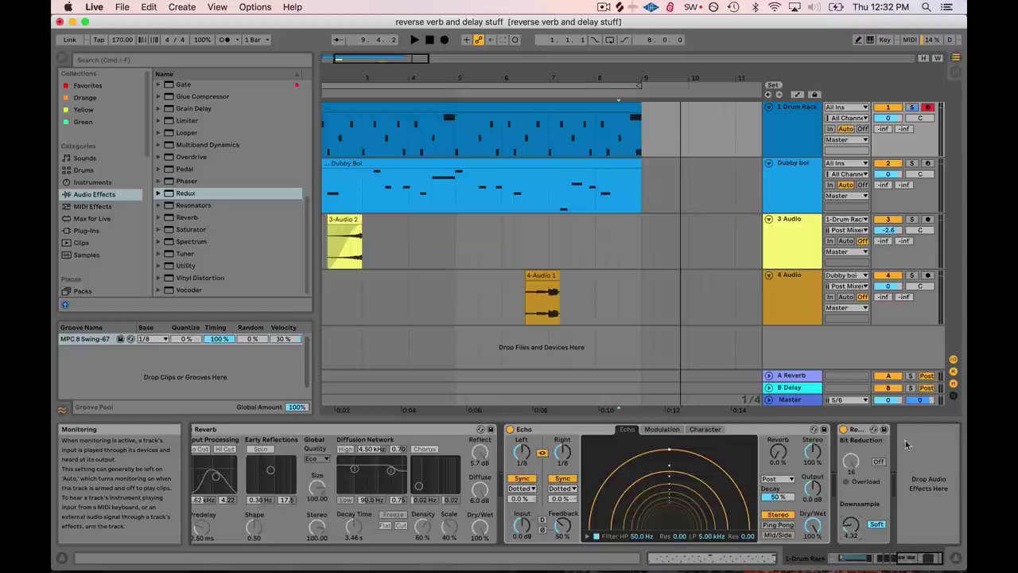
{"action": "left_click_drag", "start_coordinate": [851, 525], "coordinate": [851, 509]}
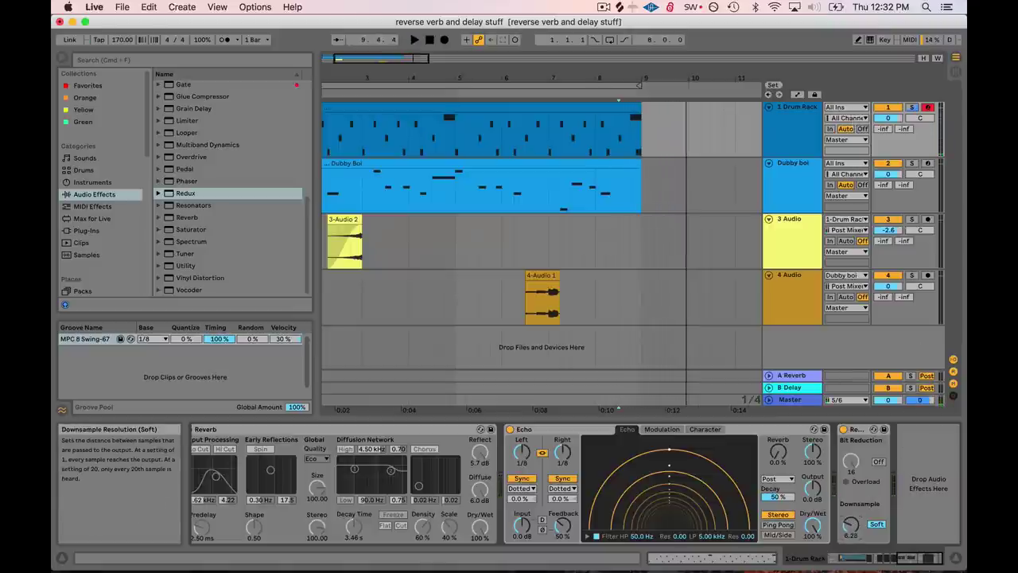
Step: Automate Redux's soft Downsample on the Drum Rack track, rising from 8.3.1 to 20.0 at 10.1.1, and audition it
{"action": "key", "text": "a"}
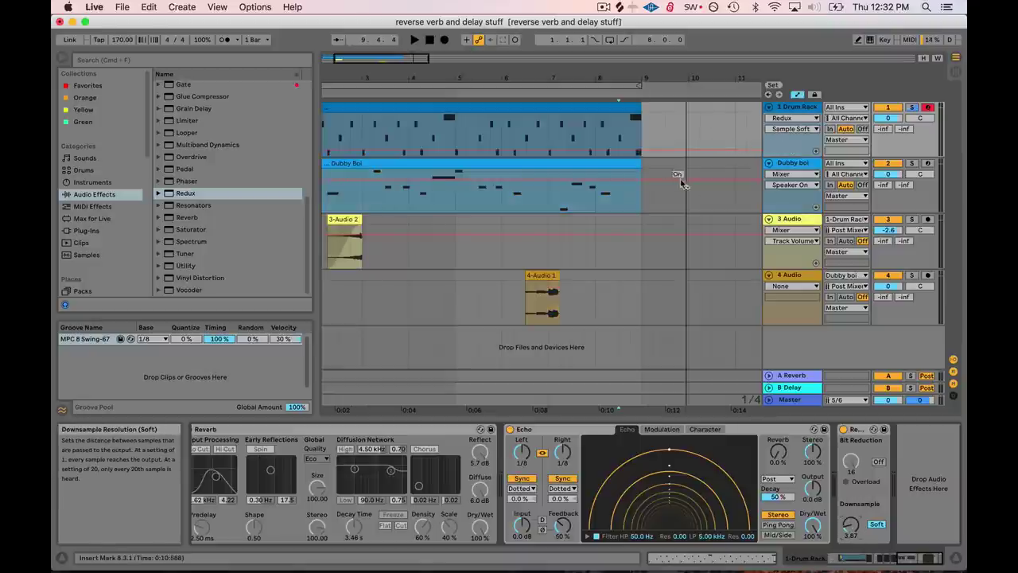
{"action": "left_click", "coordinate": [625, 151]}
{"action": "left_click_drag", "start_coordinate": [647, 150], "coordinate": [701, 125]}
{"action": "key", "text": "space"}
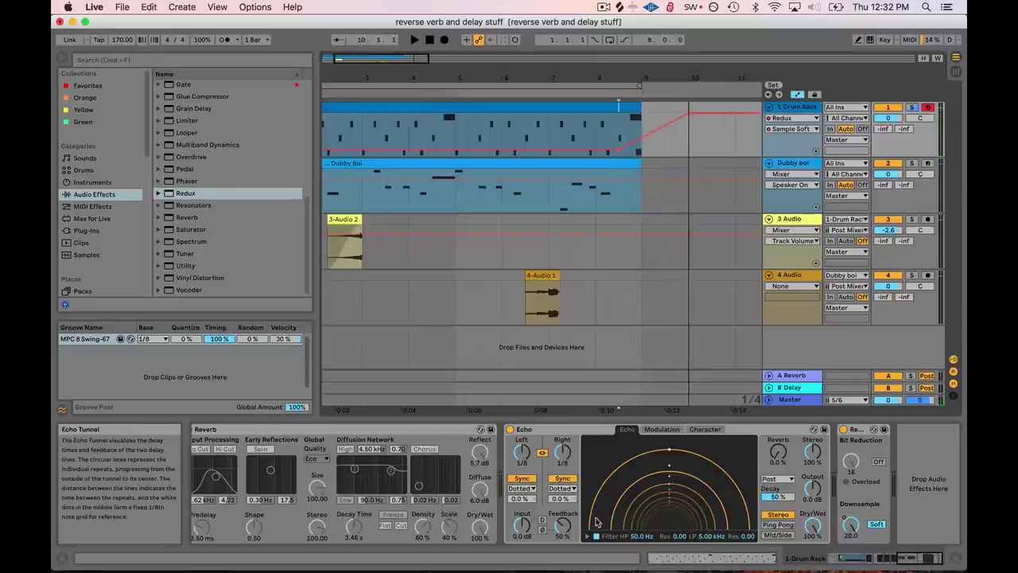
Step: Set Echo's Feedback to 68%, extend the Redux Downsample ramp to 10.3.1, and audition it from 8.3.1
{"action": "left_click_drag", "start_coordinate": [564, 528], "coordinate": [564, 517]}
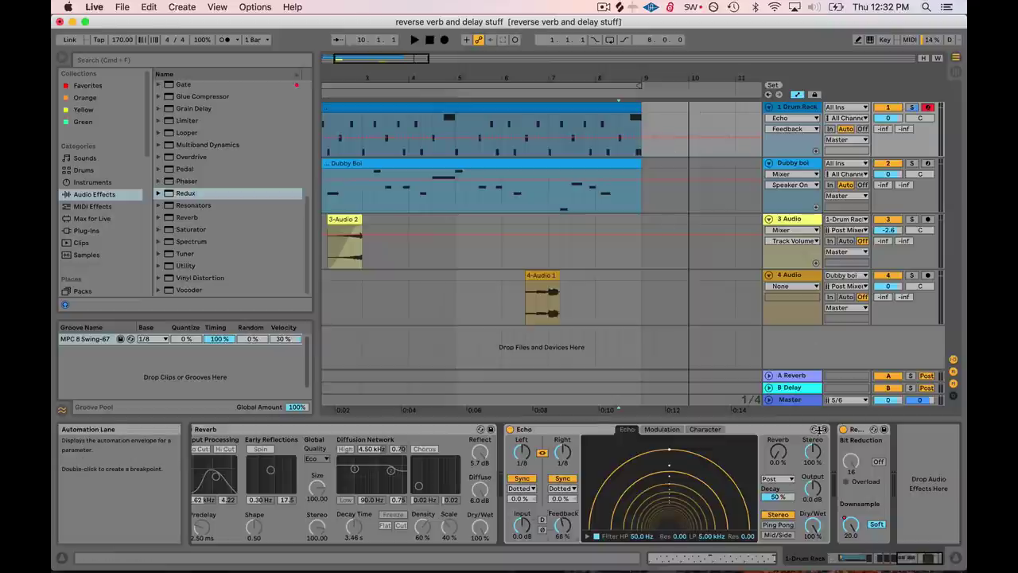
{"action": "left_click", "coordinate": [852, 524]}
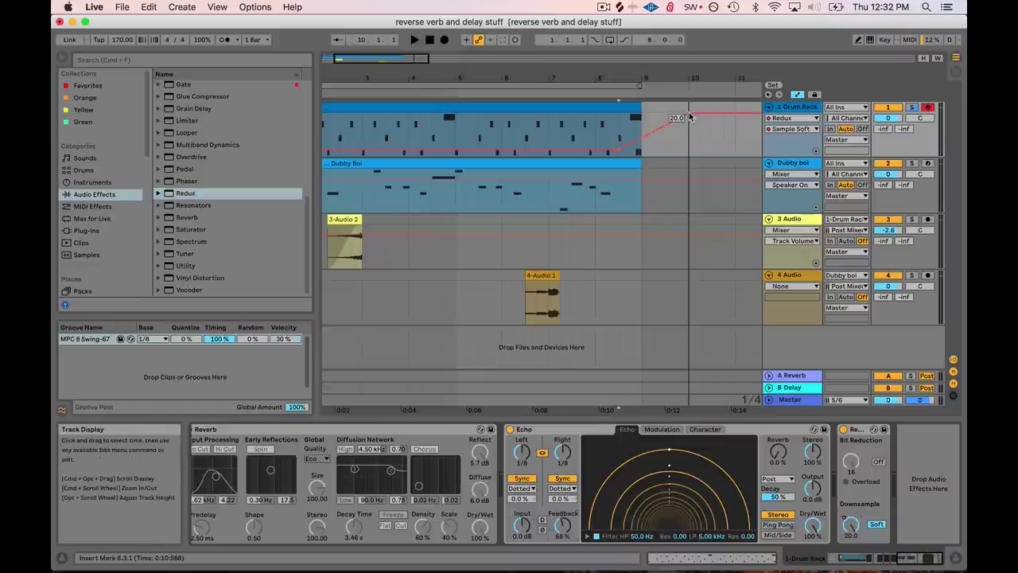
{"action": "key", "text": "space"}
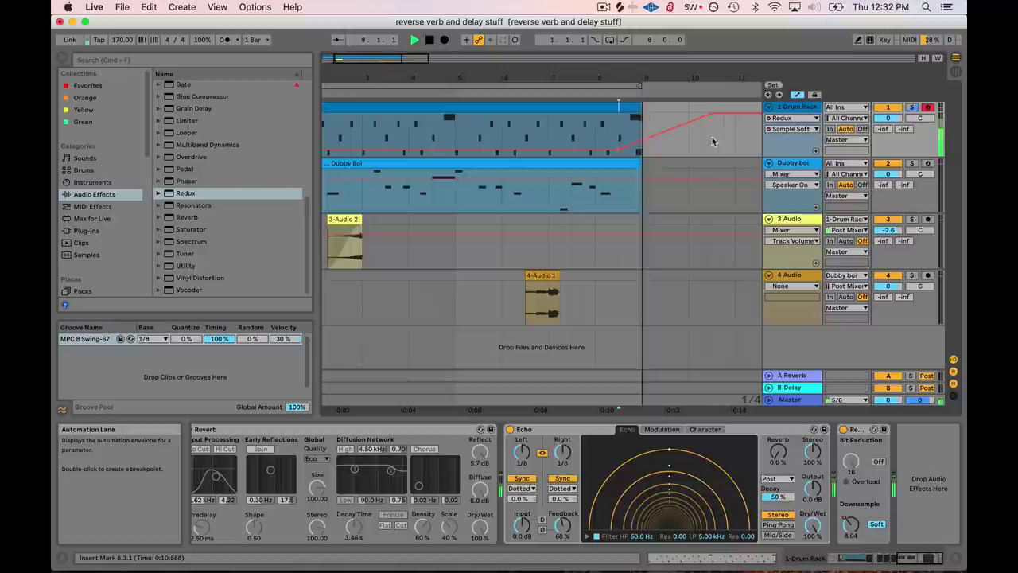
{"action": "key", "text": "space"}
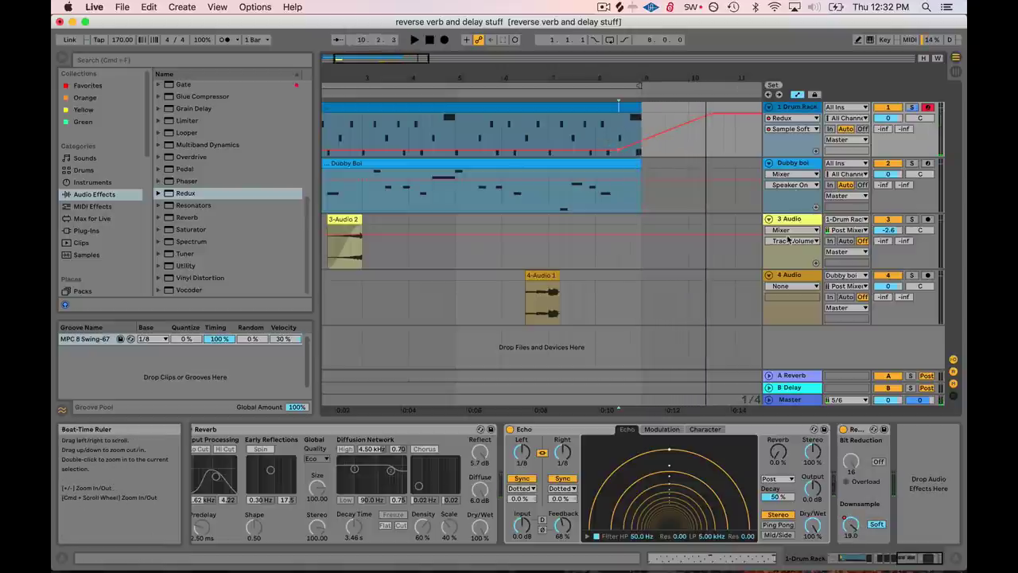
Step: Arm the 3 Audio track and check that it takes its input from the Drum Rack track, Post Mixer
{"action": "right_click", "coordinate": [800, 276]}
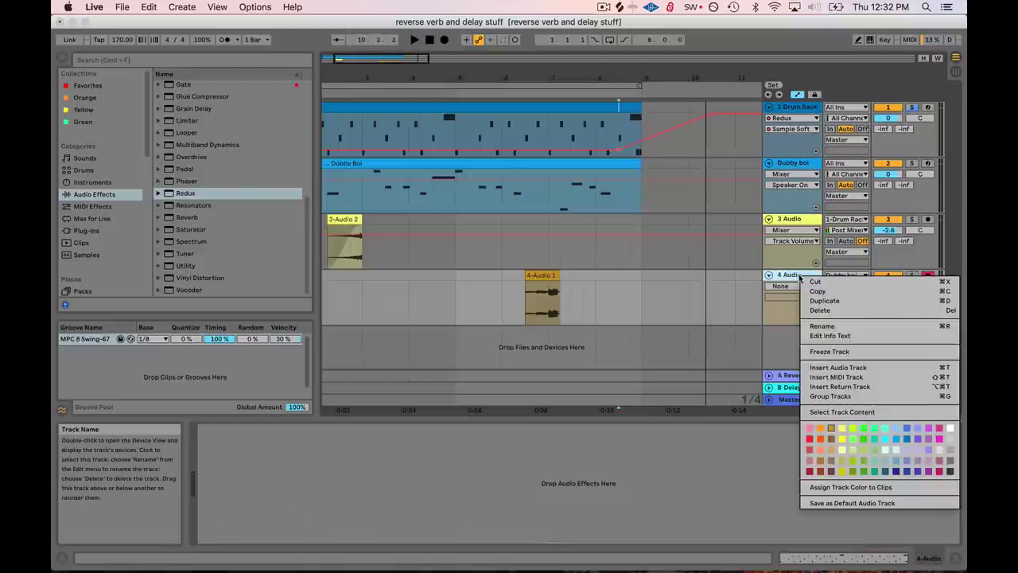
{"action": "left_click", "coordinate": [710, 275]}
{"action": "left_click", "coordinate": [620, 254]}
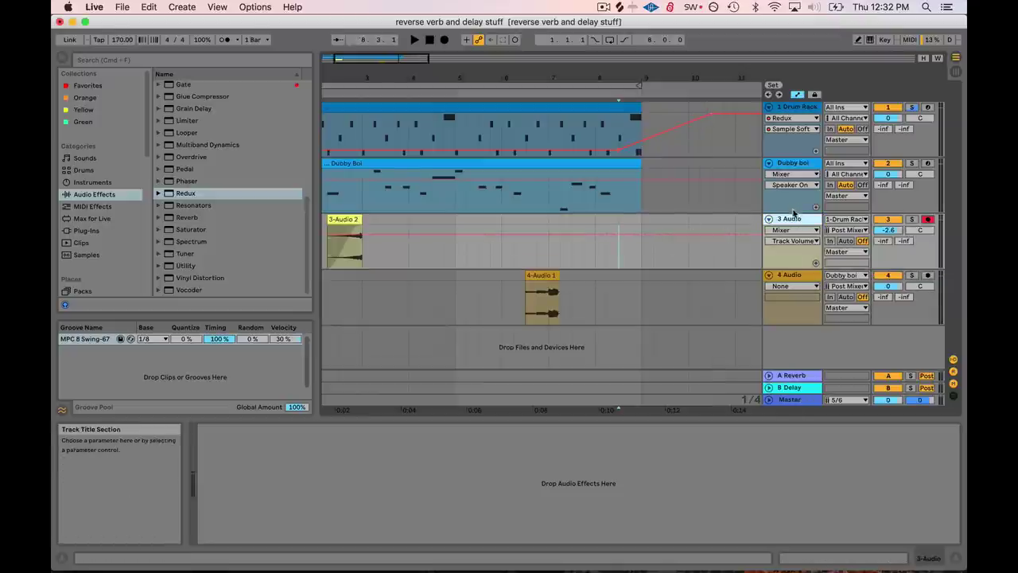
{"action": "left_click", "coordinate": [848, 220]}
{"action": "left_click", "coordinate": [848, 220]}
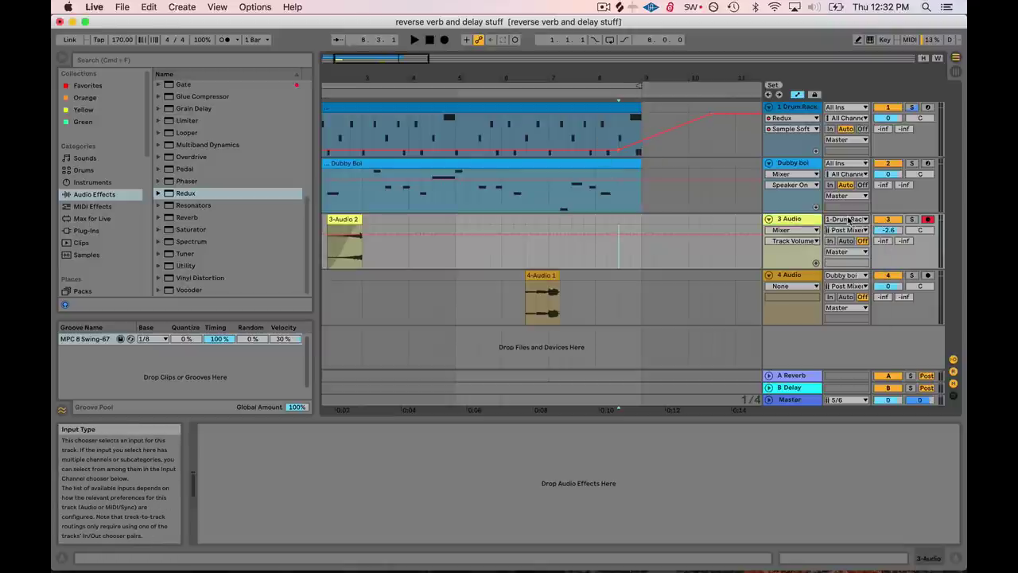
{"action": "left_click", "coordinate": [850, 230]}
{"action": "left_click", "coordinate": [851, 229]}
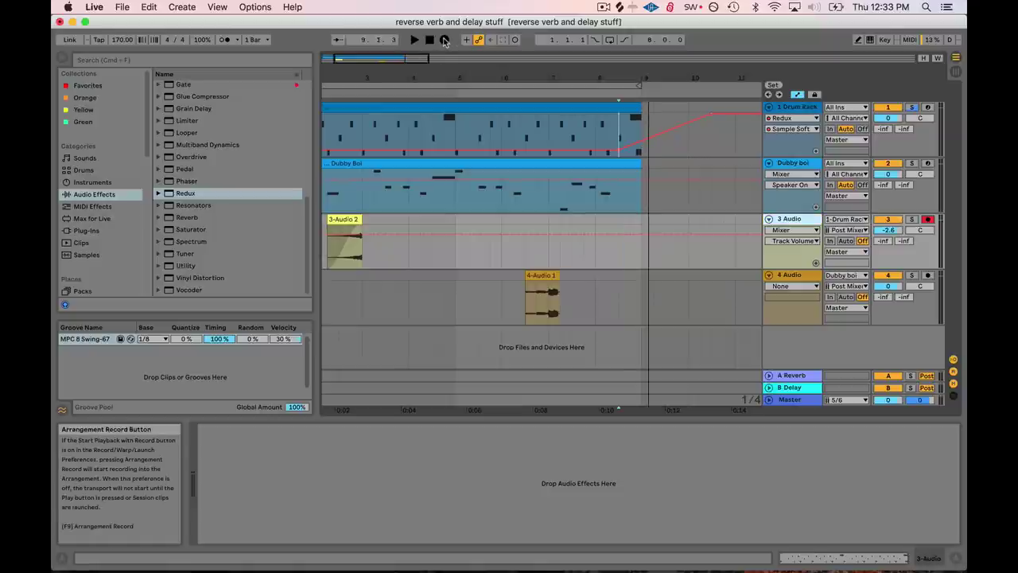
Step: Record the snare's Echo and Redux tail onto 3 Audio from 8.3.1, and trim the new clip's end to 11.1.1
{"action": "left_click", "coordinate": [445, 41]}
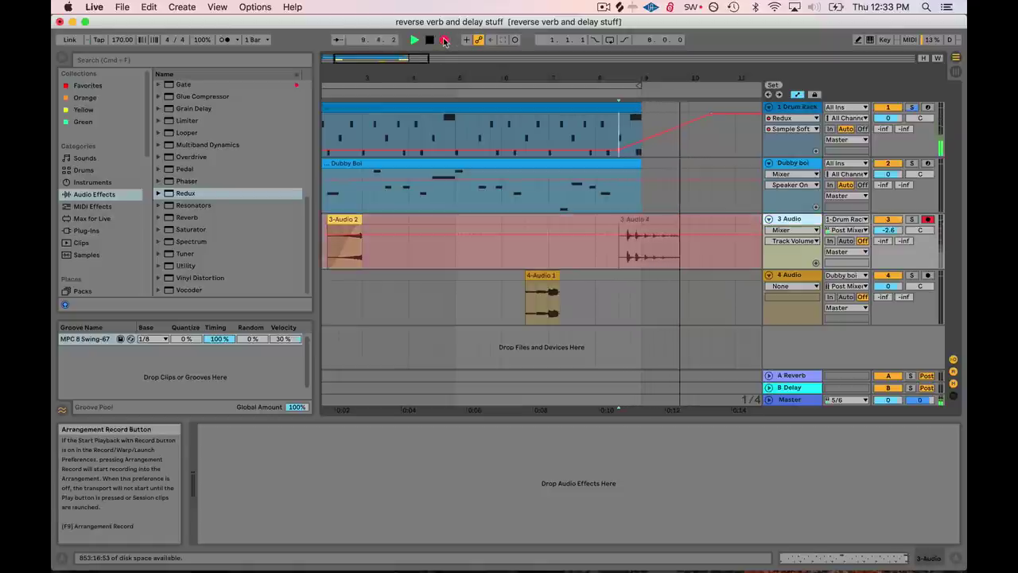
{"action": "key", "text": "space"}
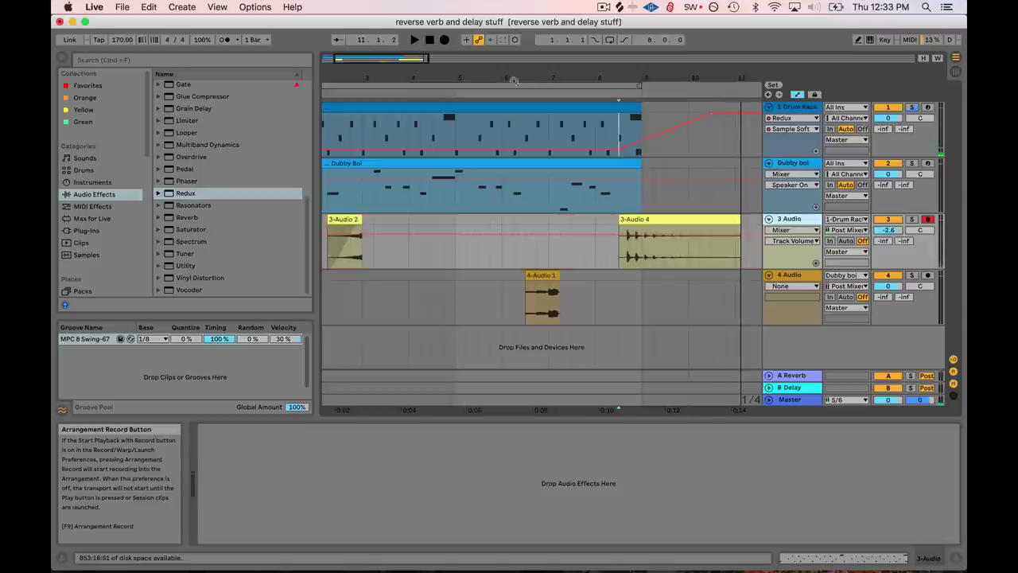
{"action": "left_click", "coordinate": [634, 219]}
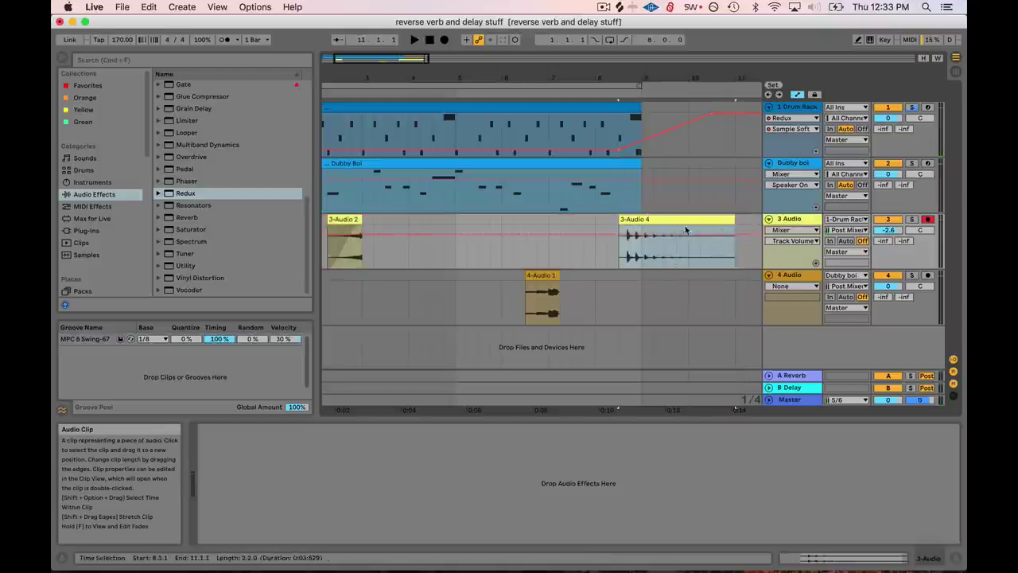
Step: Cut the Echo and Redux devices together from the Drum Rack track's chain
{"action": "left_click", "coordinate": [681, 142]}
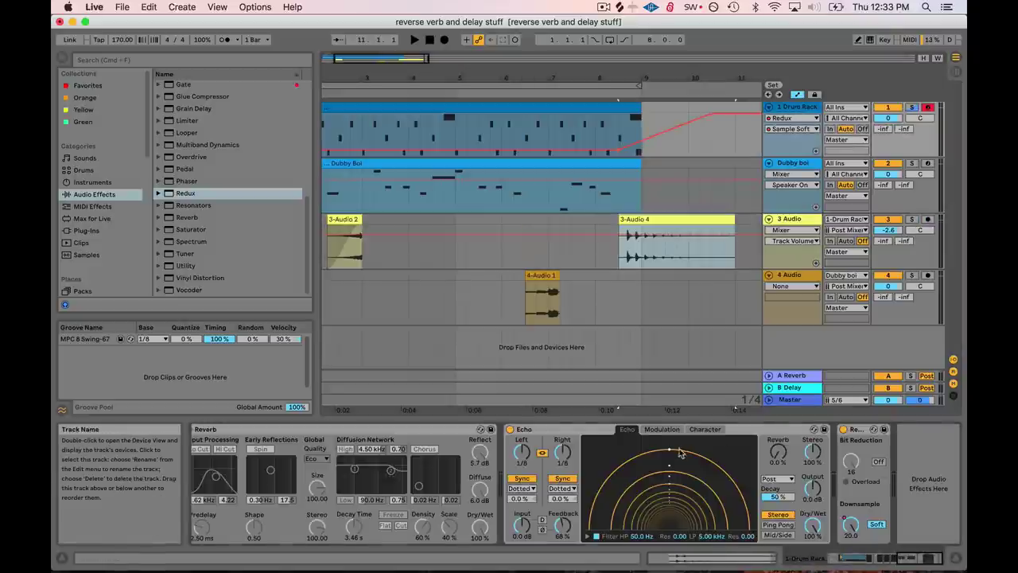
{"action": "left_click", "coordinate": [859, 430], "text": "shift"}
{"action": "right_click", "coordinate": [859, 429]}
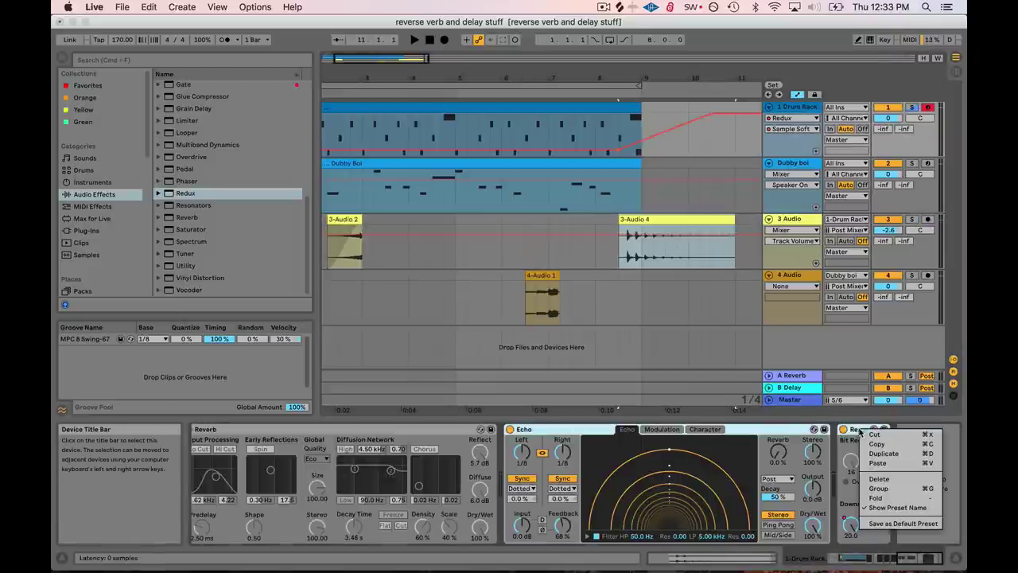
{"action": "left_click", "coordinate": [875, 434]}
Step: Turn off the solo on the Drum Rack track and its snare pad, and audition the beat from 6.3.1
{"action": "left_click", "coordinate": [912, 108]}
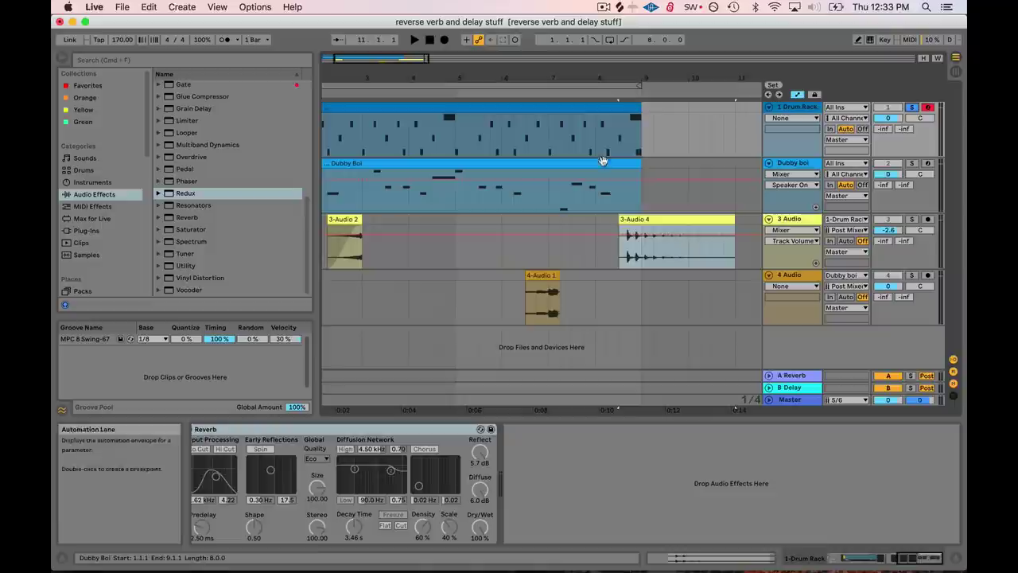
{"action": "left_click", "coordinate": [529, 153]}
{"action": "key", "text": "space"}
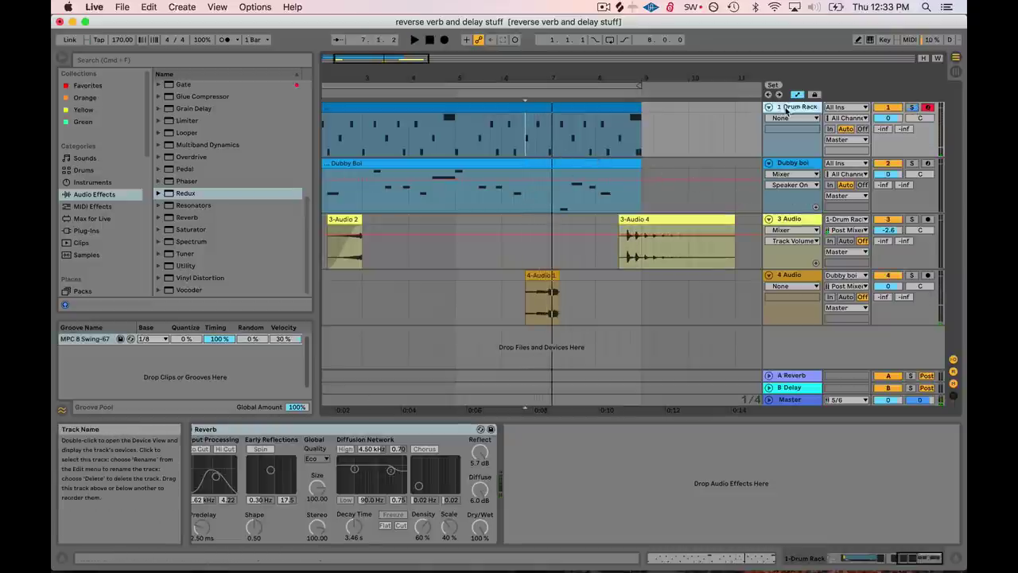
{"action": "left_click", "coordinate": [910, 562]}
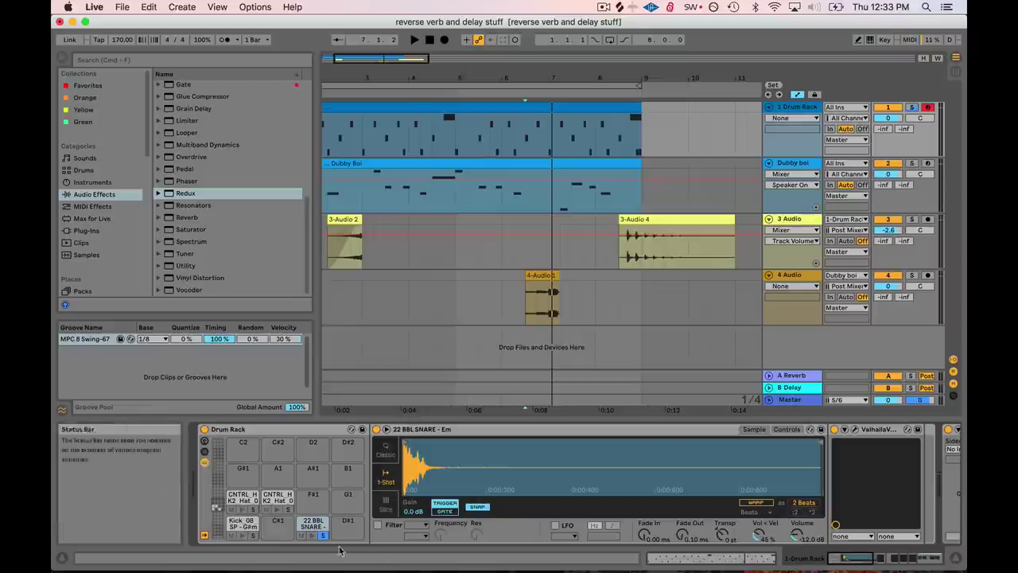
{"action": "key", "text": "space"}
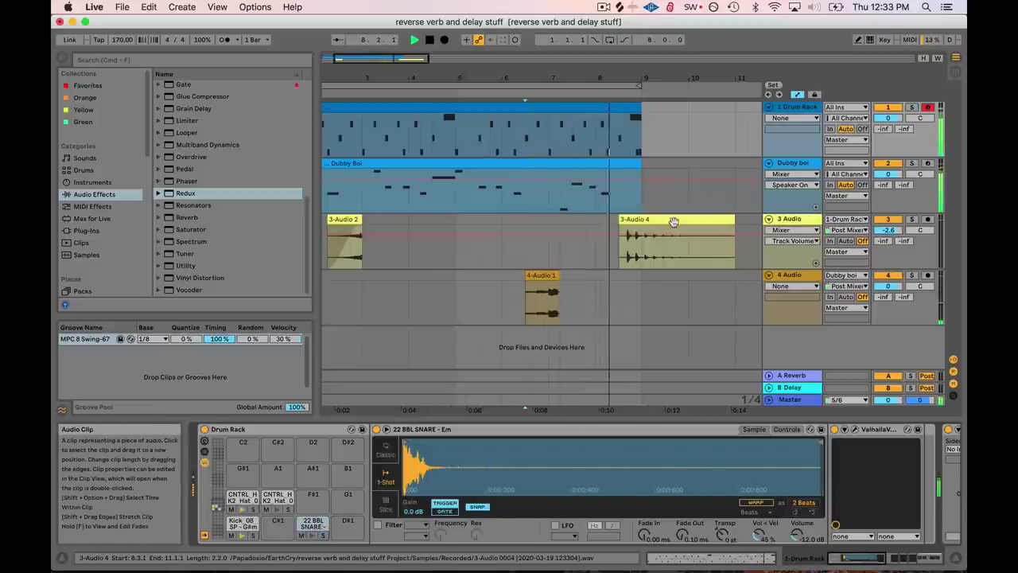
Step: Move the 3-Audio 4 clip to start at 7.3.1 and trim its end to 9.1.1
{"action": "key", "text": "space"}
{"action": "left_click_drag", "start_coordinate": [673, 221], "coordinate": [651, 223]}
{"action": "double_click", "coordinate": [606, 219]}
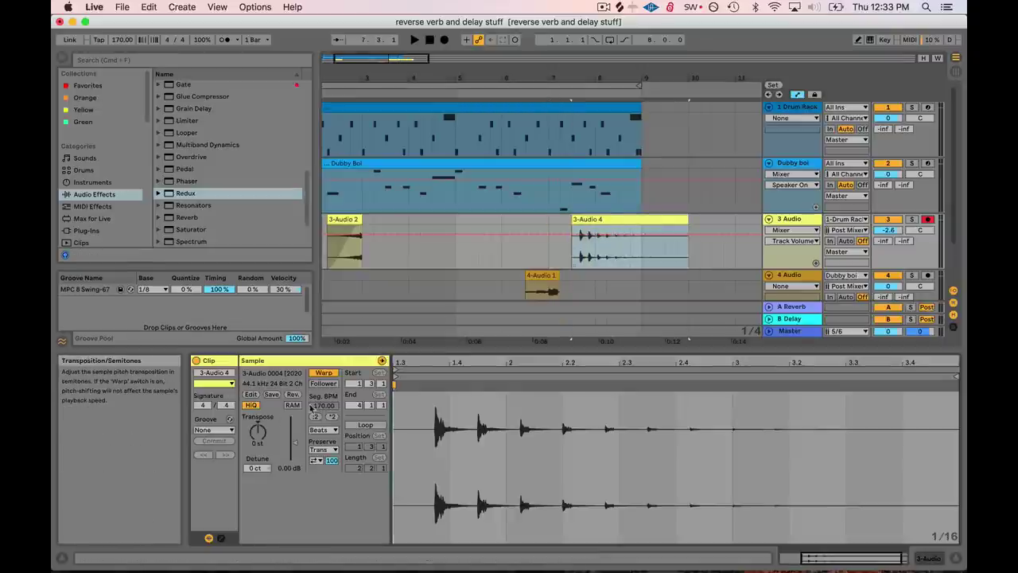
{"action": "left_click_drag", "start_coordinate": [688, 232], "coordinate": [641, 230]}
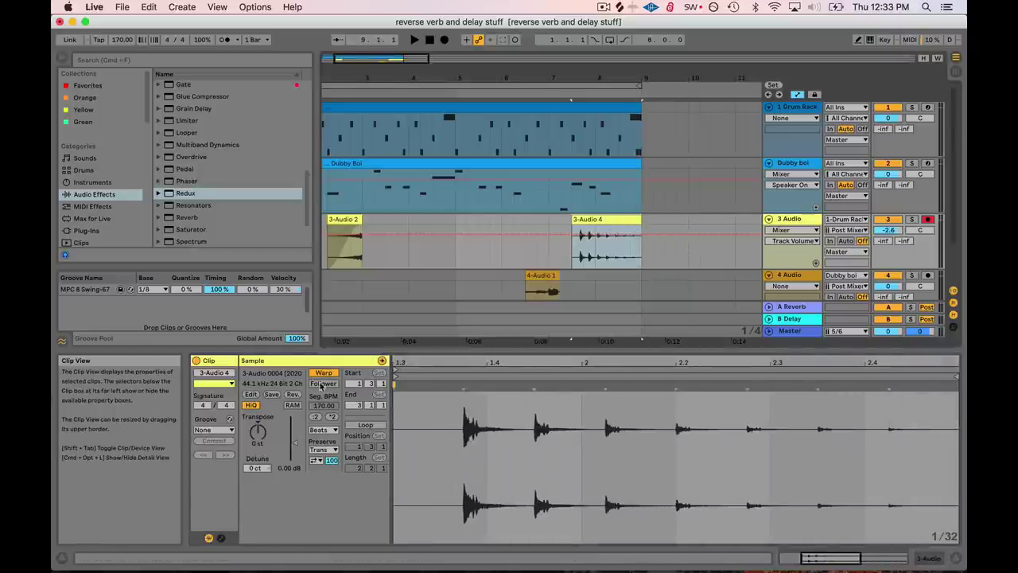
Step: Reverse the 3-Audio 4 clip and audition it from 6.3.1
{"action": "left_click", "coordinate": [293, 395]}
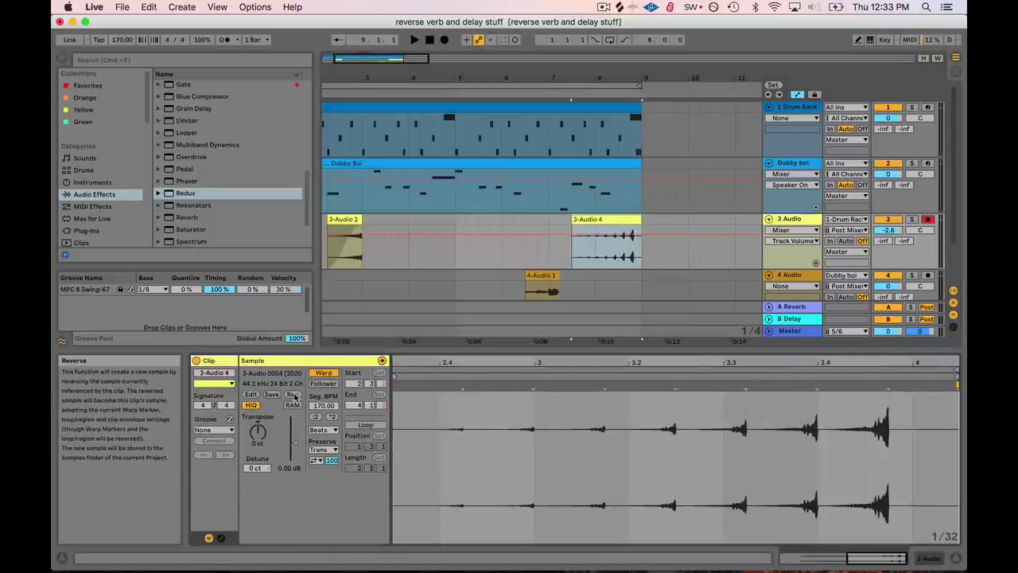
{"action": "left_click", "coordinate": [525, 250]}
{"action": "key", "text": "space"}
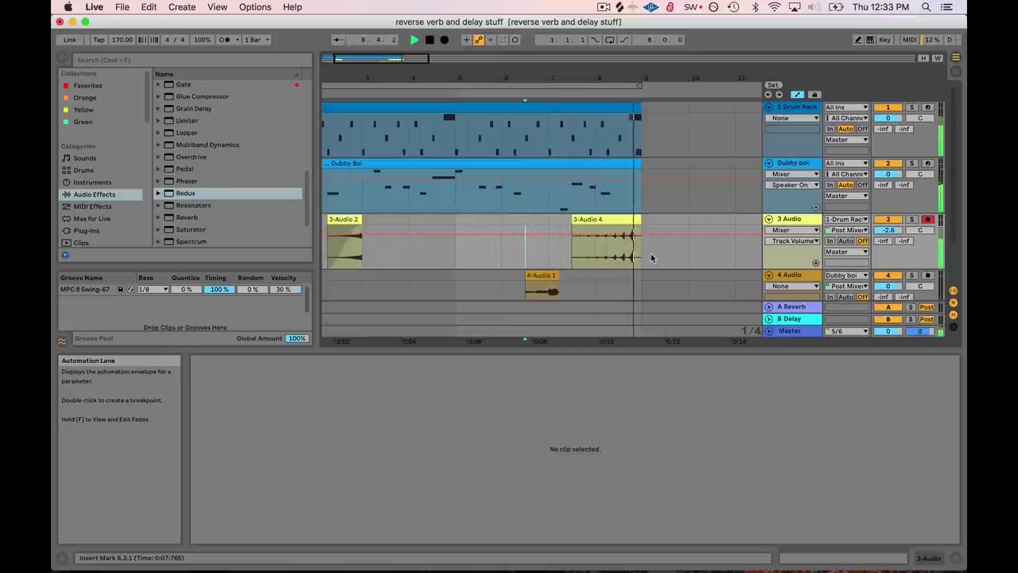
{"action": "key", "text": "space"}
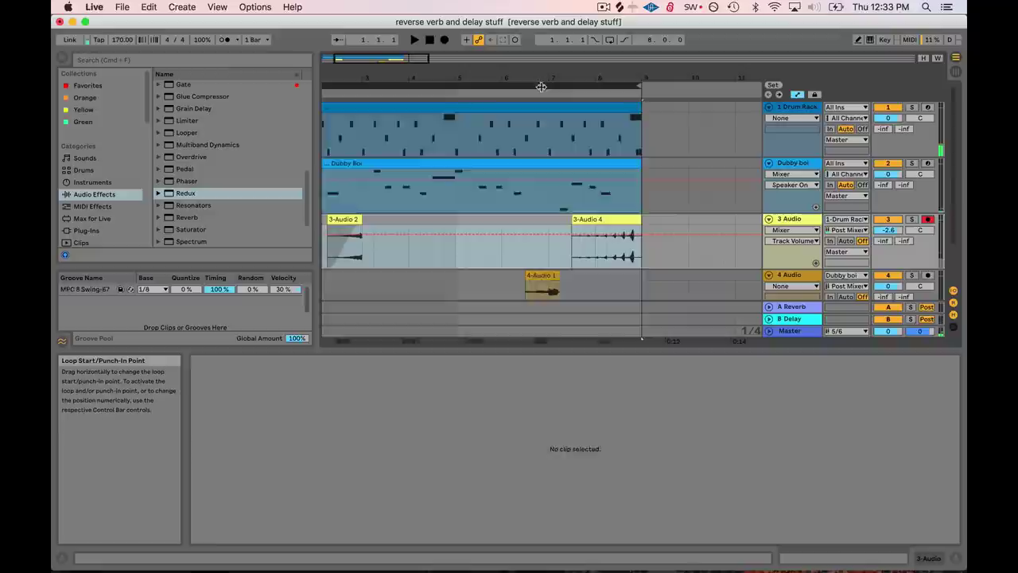
Step: Play the whole arrangement from 1.1.1 to hear the reversed clips in context
{"action": "key", "text": "super+a"}
{"action": "scroll", "coordinate": [382, 107], "scroll_direction": "left", "scroll_amount": 2}
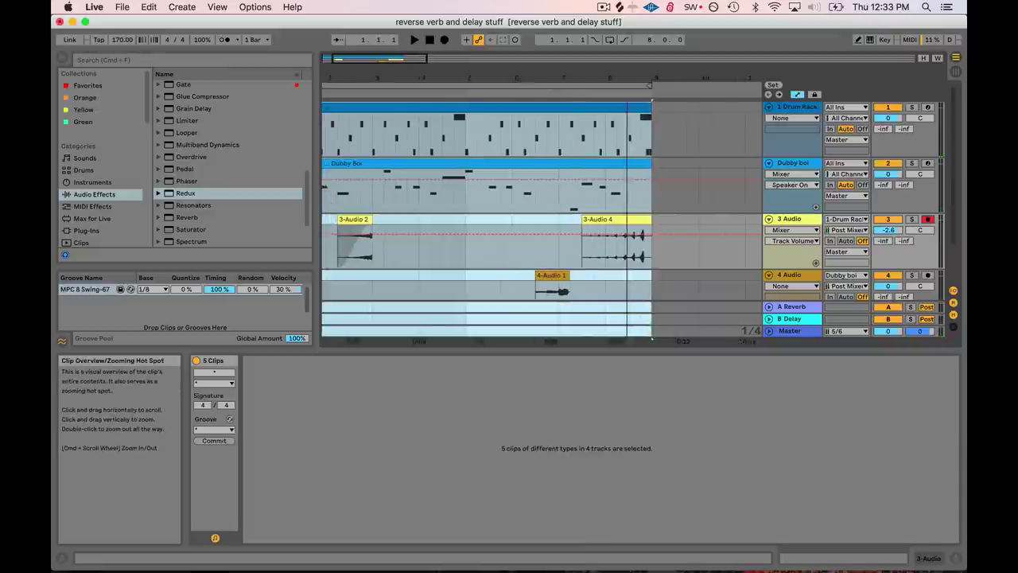
{"action": "left_click", "coordinate": [415, 40]}
{"action": "left_click_drag", "start_coordinate": [413, 59], "coordinate": [459, 64]}
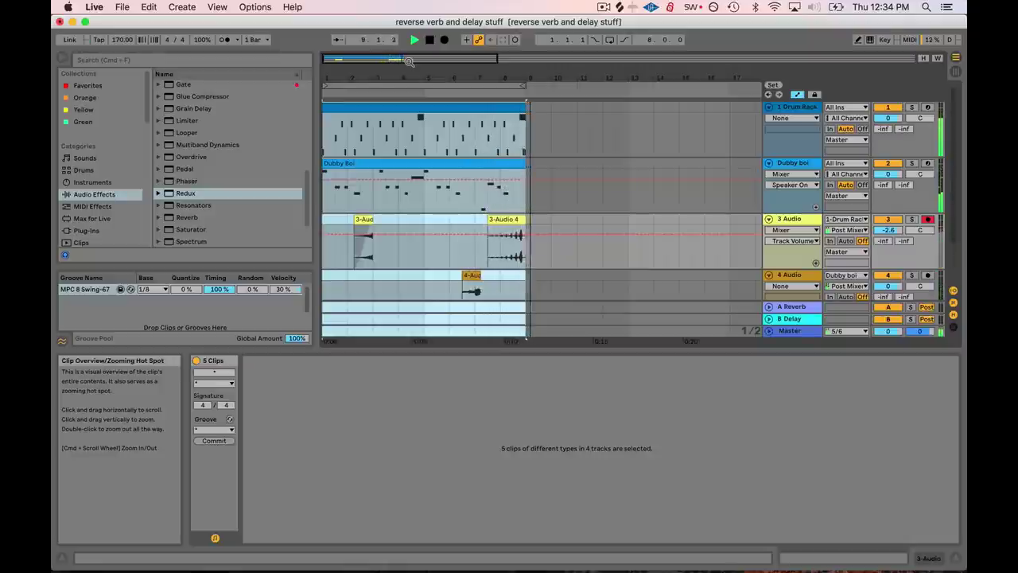
{"action": "key", "text": "plus"}
Step: Lower the 3-Audio 4 clip's gain to -1.68 dB, and audition it from 7.3.1 with the arrangement loop on
{"action": "left_click", "coordinate": [585, 220]}
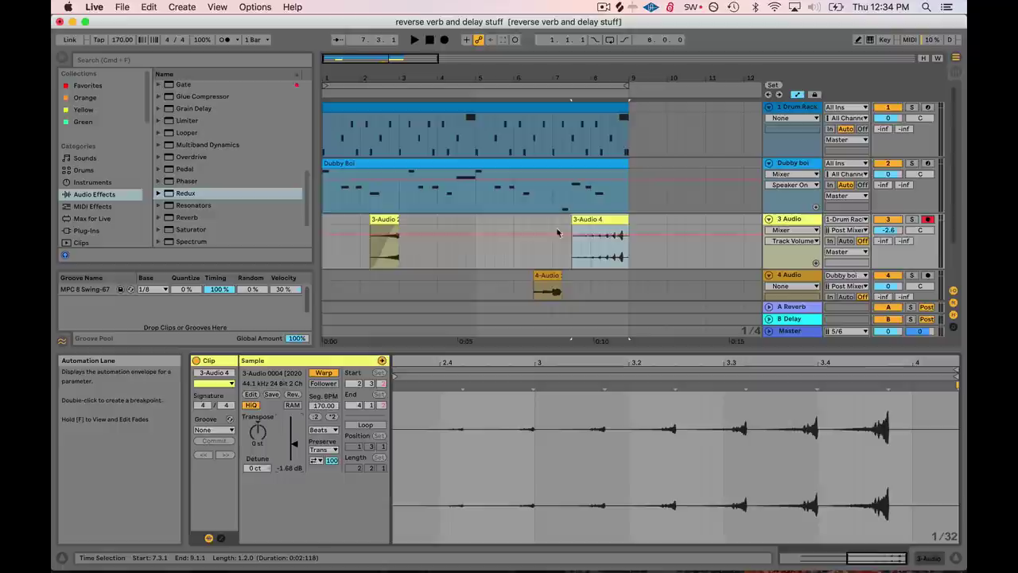
{"action": "left_click", "coordinate": [570, 248]}
{"action": "key", "text": "space"}
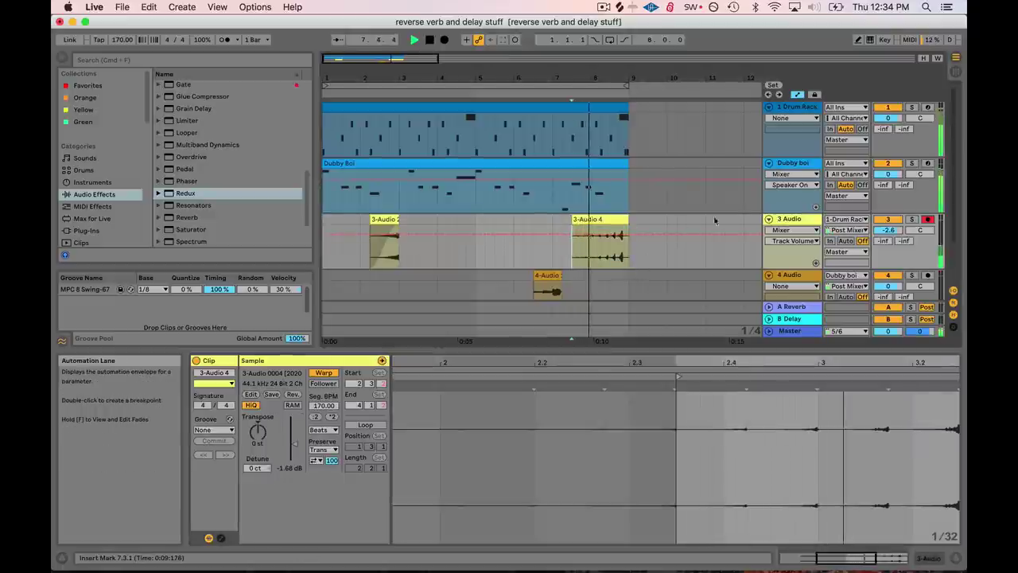
{"action": "left_click", "coordinate": [610, 41]}
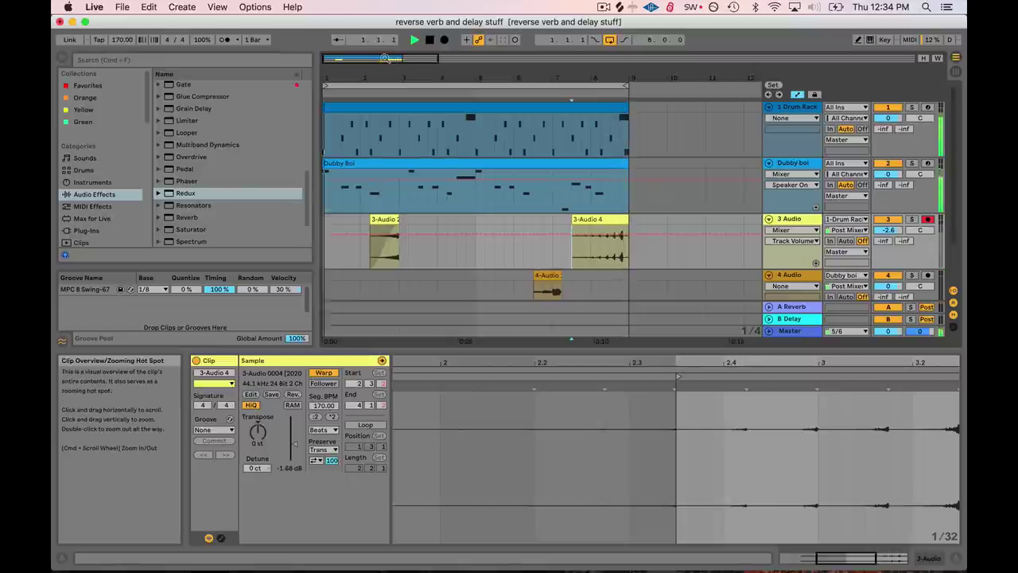
{"action": "key", "text": "space"}
Step: Solo and arm the Dubby boi track, and audition its bass note at 4.2.1
{"action": "mouse_move", "coordinate": [368, 60]}
{"action": "left_mouse_down"}
{"action": "mouse_move", "coordinate": [368, 73]}
{"action": "mouse_move", "coordinate": [356, 69]}
{"action": "left_mouse_up"}
{"action": "left_click", "coordinate": [454, 191]}
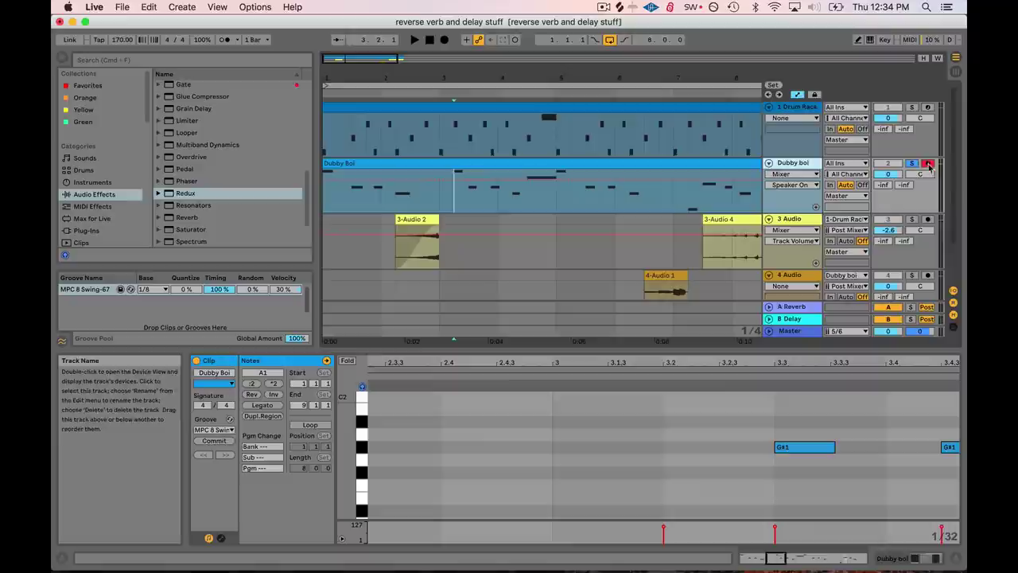
{"action": "left_click", "coordinate": [513, 204]}
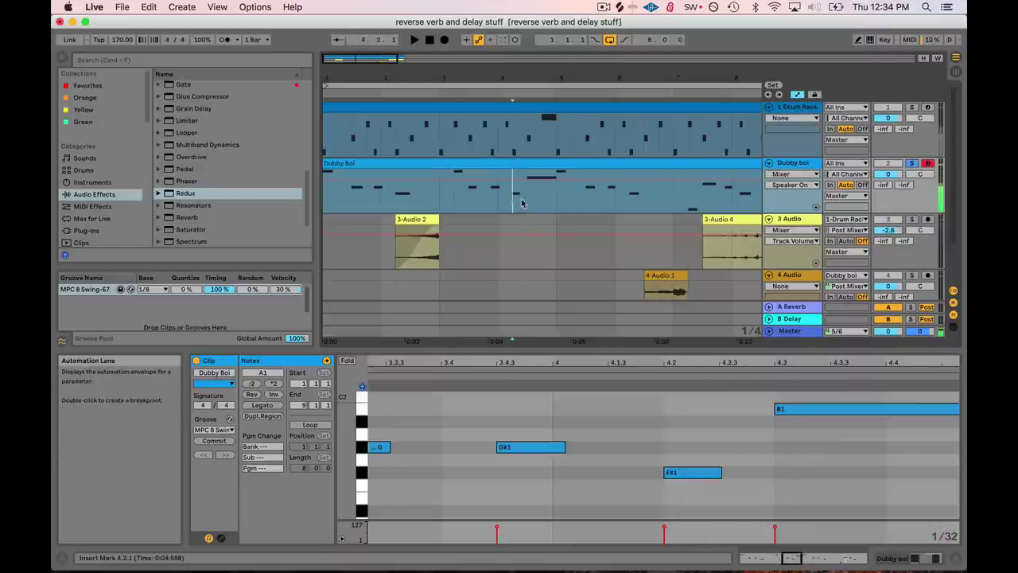
{"action": "left_click", "coordinate": [514, 204]}
Step: Add a Reverb after the Compressor on the Dubby boi track and set its Stereo to 0
{"action": "key", "text": "shift+Tab"}
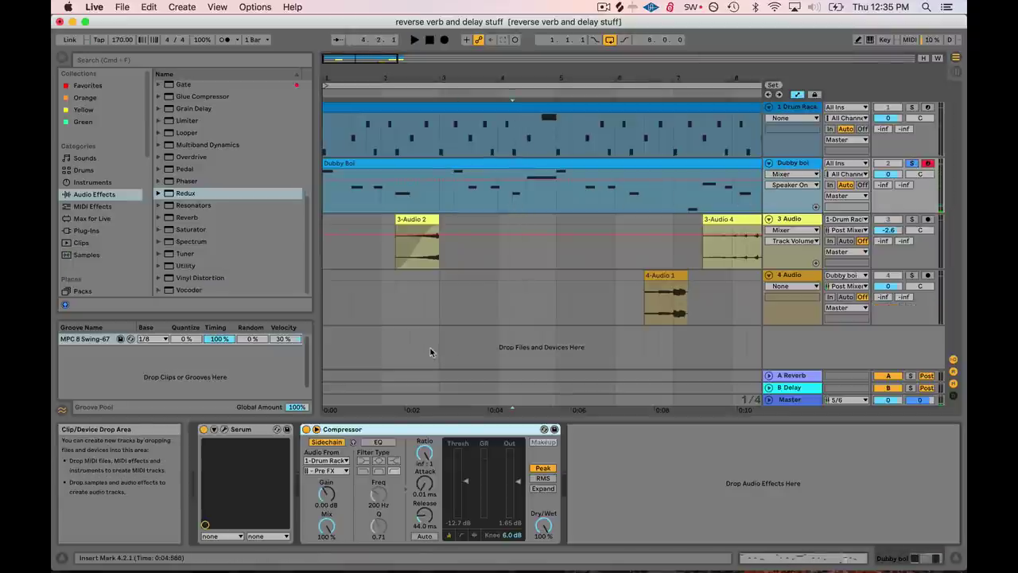
{"action": "left_click", "coordinate": [179, 220]}
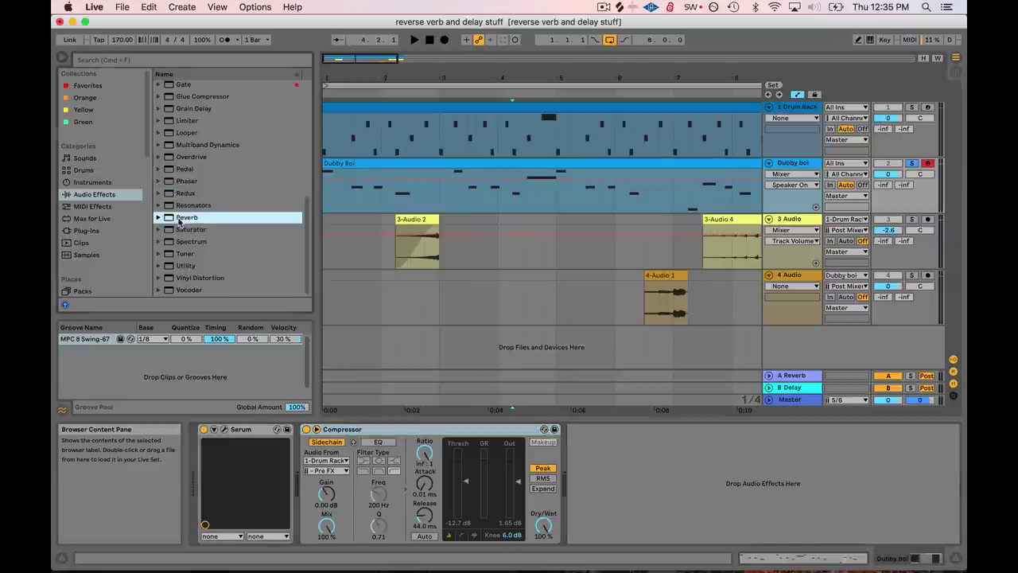
{"action": "key", "text": "Return"}
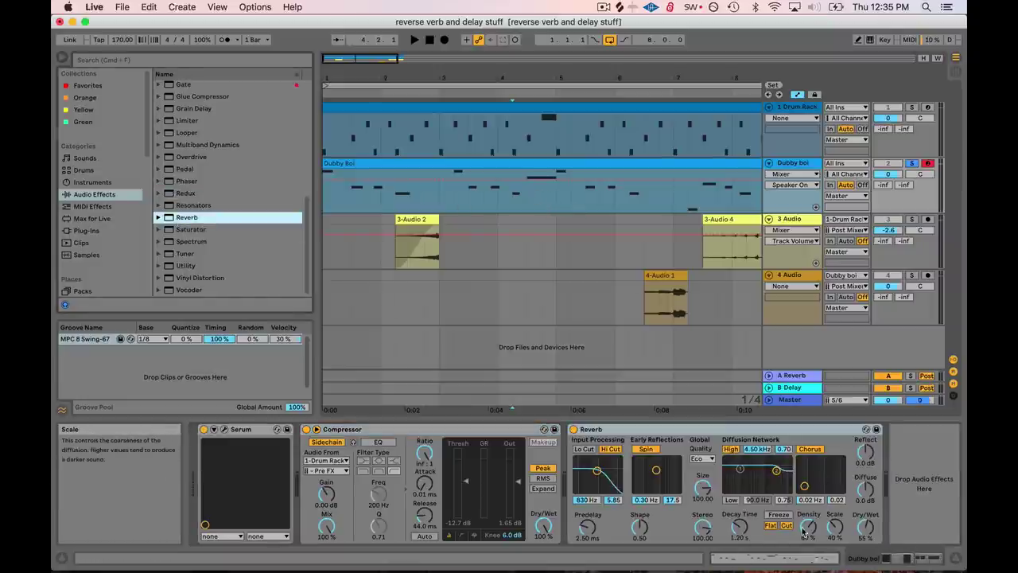
{"action": "left_click_drag", "start_coordinate": [703, 527], "coordinate": [702, 568]}
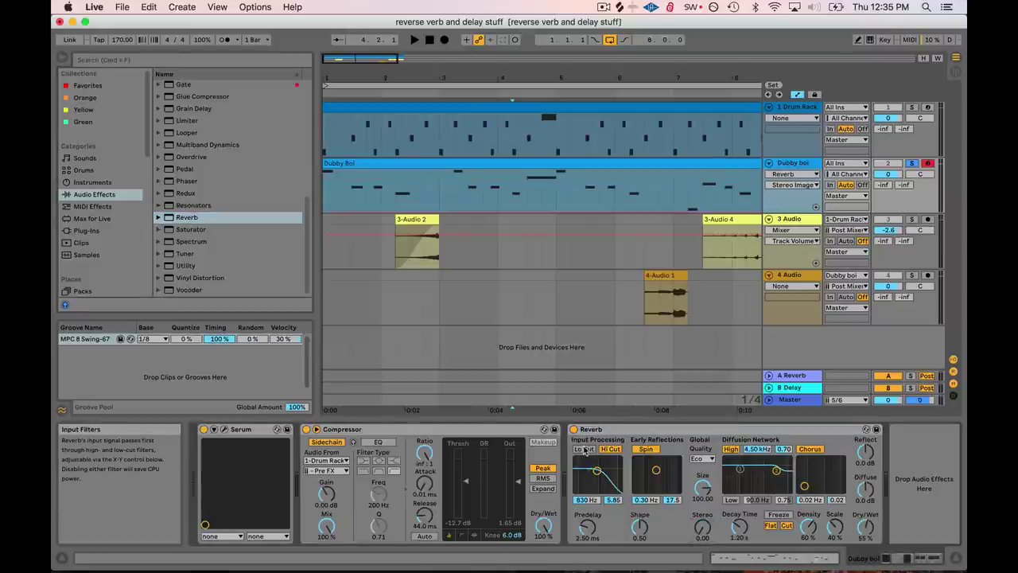
Step: Enable the Reverb's Lo Cut, set its input filter to 726 Hz and 2.45, Decay Time 7.07 s and Diffuse 6.0 dB while auditioning
{"action": "left_click", "coordinate": [585, 450]}
{"action": "left_click_drag", "start_coordinate": [596, 470], "coordinate": [603, 475]}
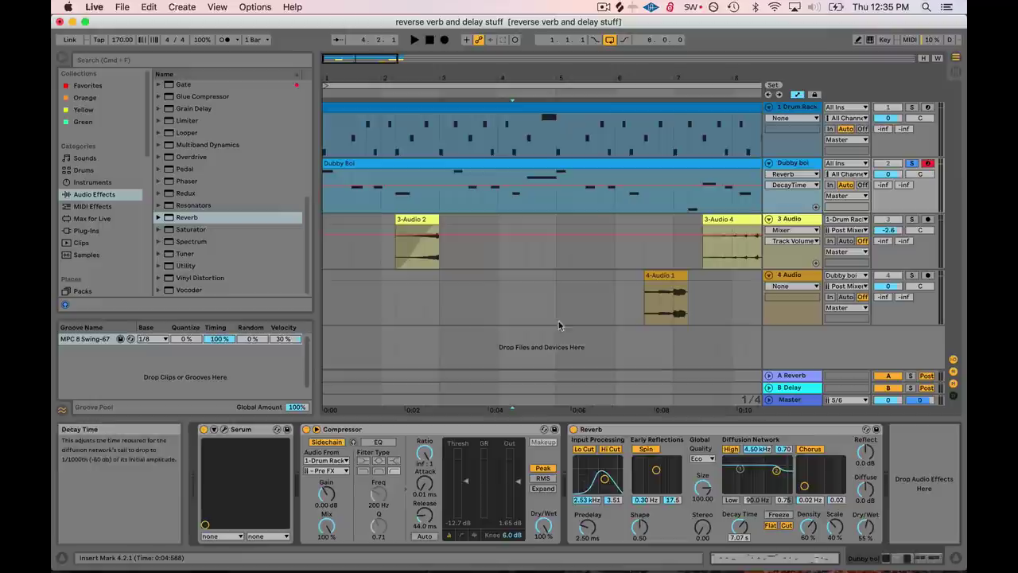
{"action": "key", "text": "space"}
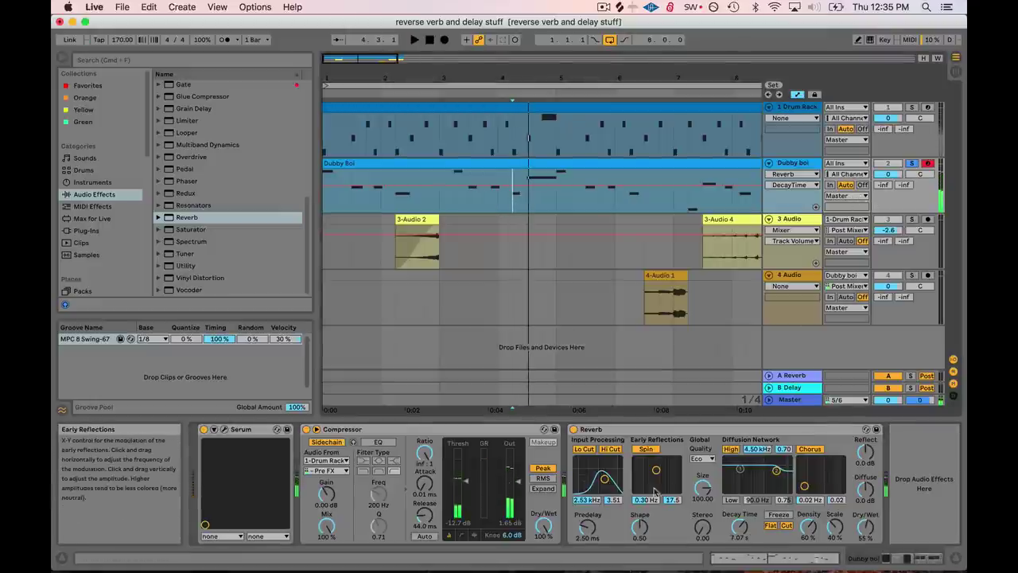
{"action": "left_click_drag", "start_coordinate": [600, 481], "coordinate": [595, 486]}
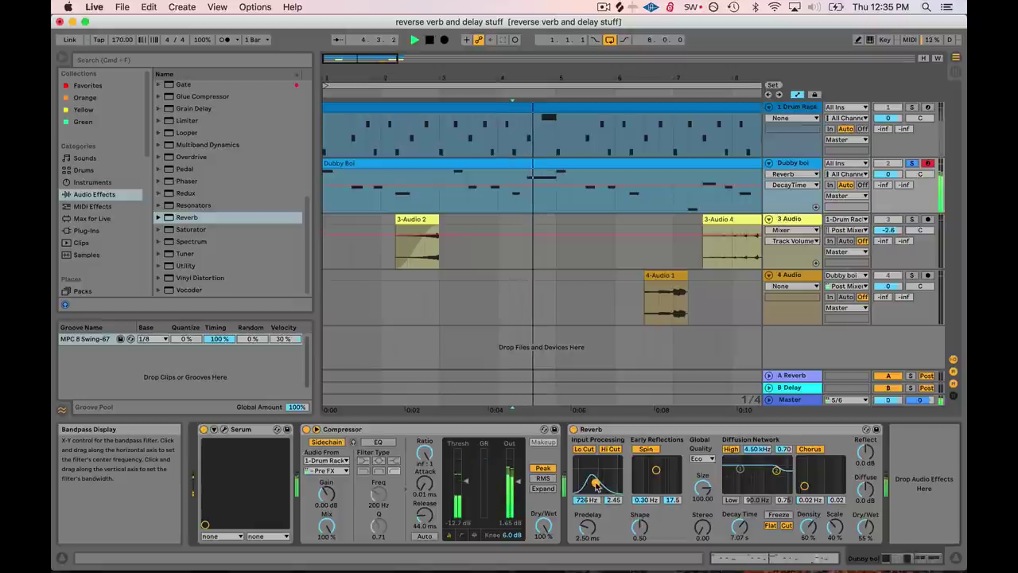
{"action": "left_click", "coordinate": [867, 493]}
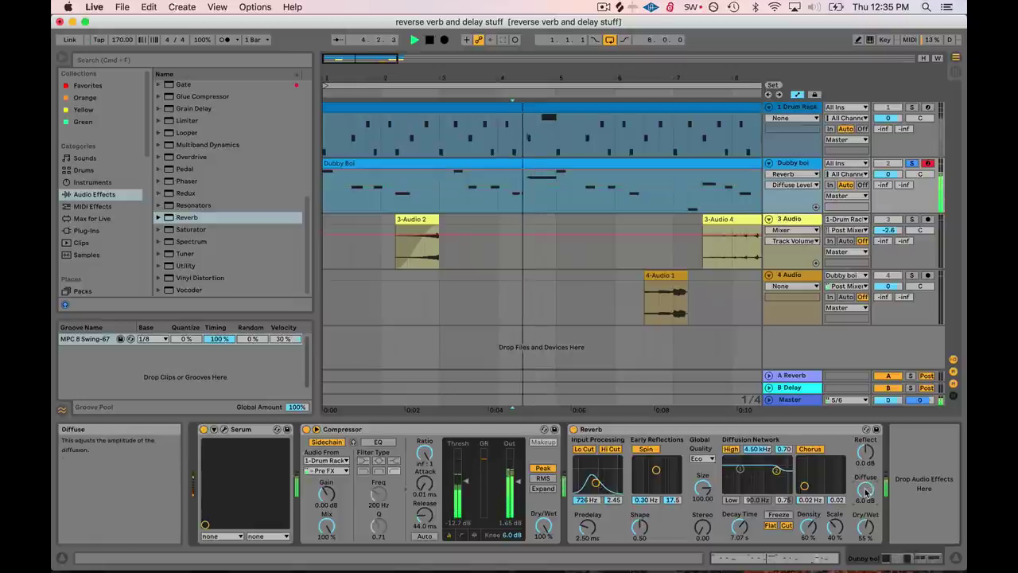
Step: Split the Dubby Boi clip at 4.2.1 and 4.3.1, and deactivate the parts before and after that note
{"action": "left_click", "coordinate": [525, 202]}
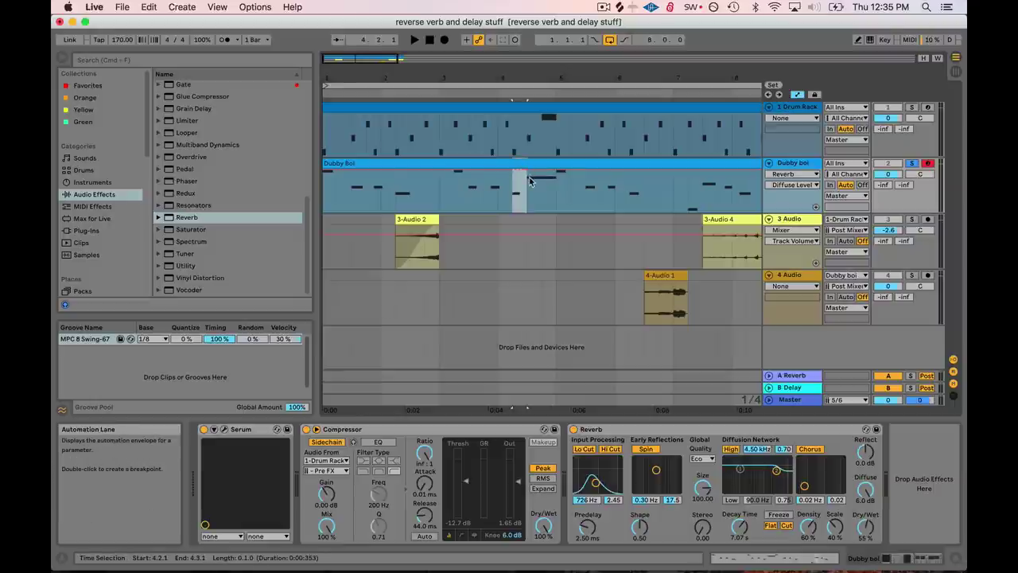
{"action": "key", "text": "super+e"}
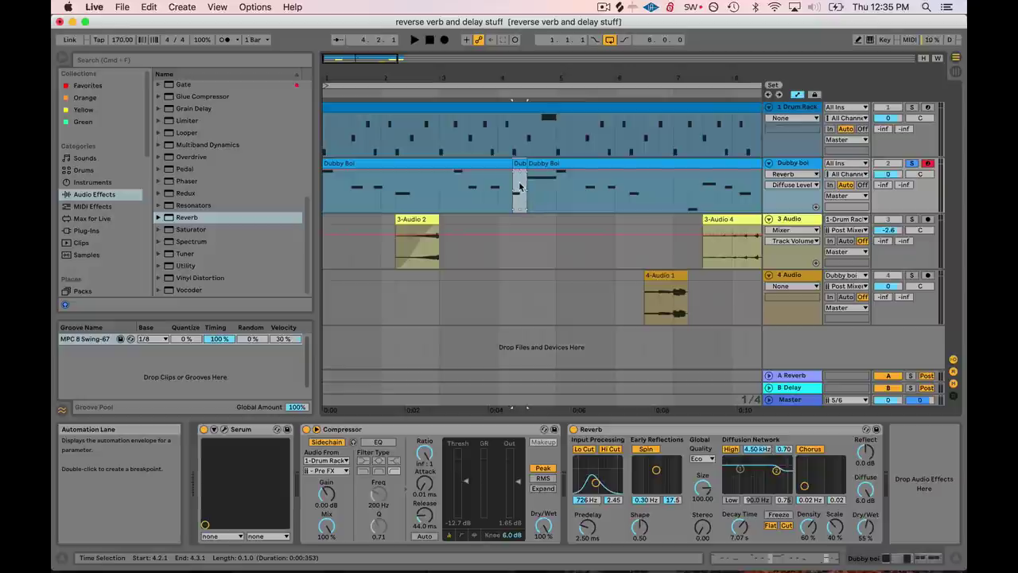
{"action": "left_click", "coordinate": [544, 164]}
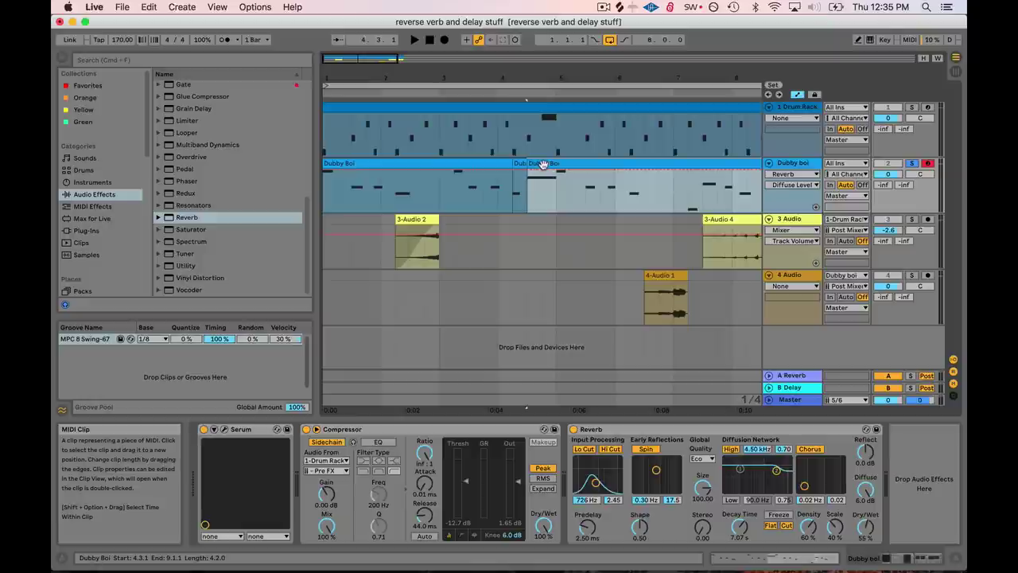
{"action": "key", "text": "0"}
{"action": "left_click", "coordinate": [486, 164]}
{"action": "key", "text": "0"}
Step: Place the insert mark at 4.2.1 on 4 Audio and check that its input is the Dubby boi track, Post Mixer
{"action": "left_click", "coordinate": [514, 199]}
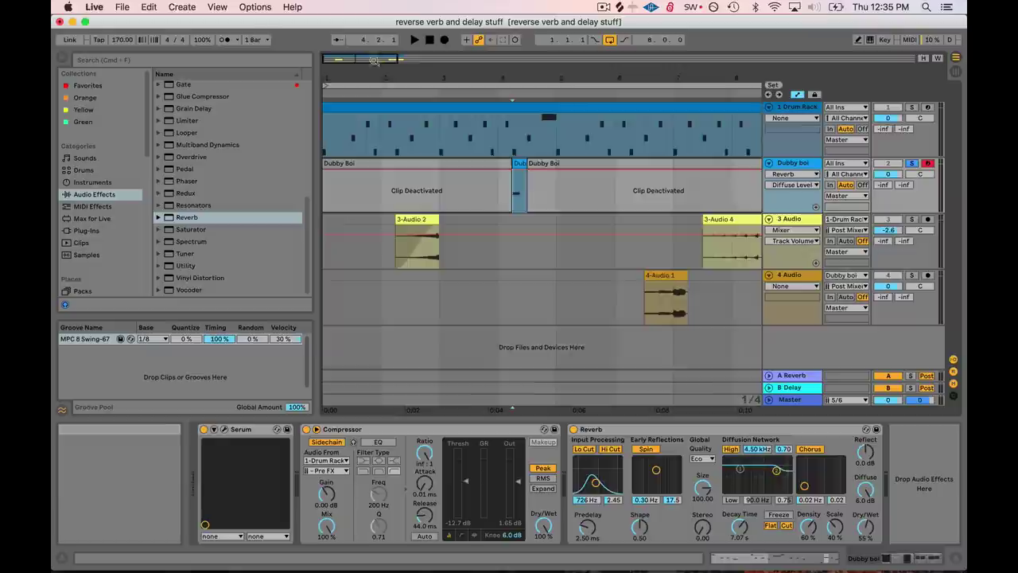
{"action": "left_click_drag", "start_coordinate": [374, 61], "coordinate": [374, 49]}
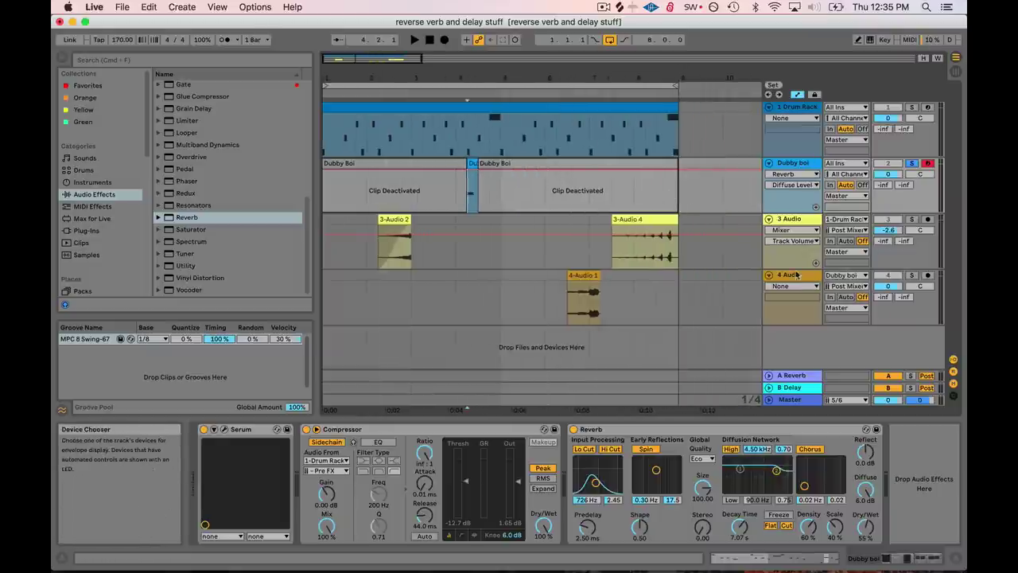
{"action": "left_click", "coordinate": [828, 289]}
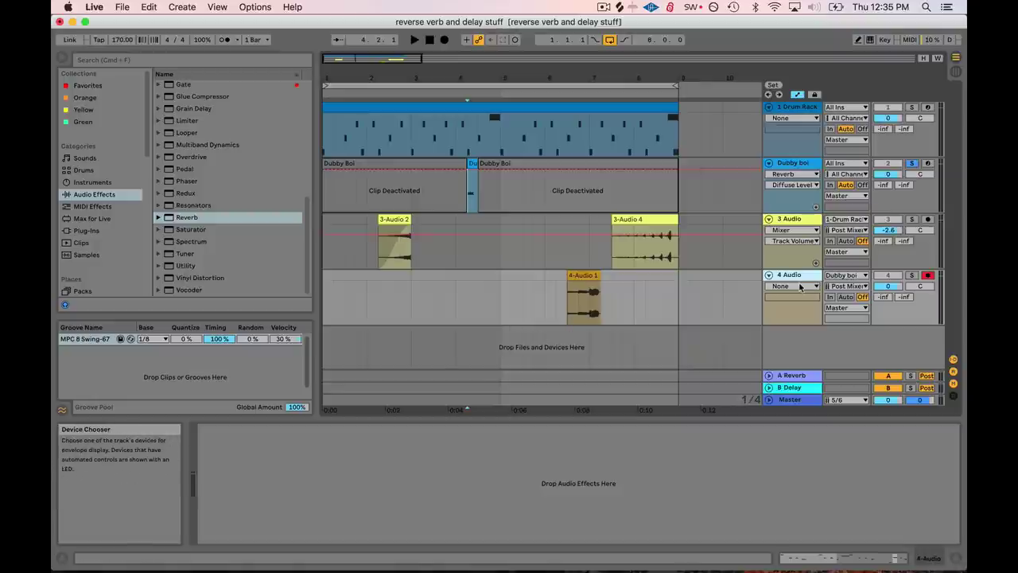
{"action": "left_click", "coordinate": [467, 288]}
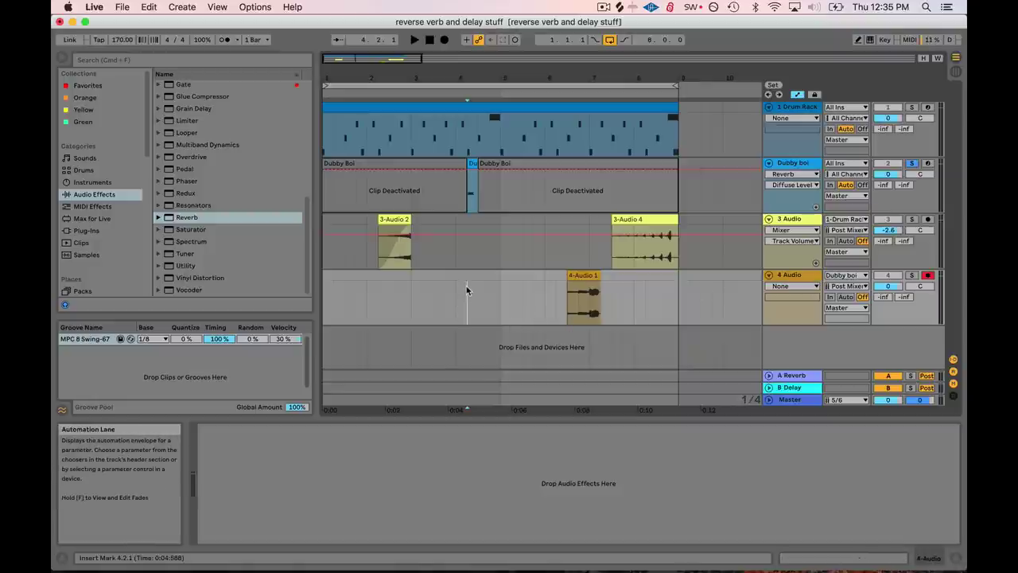
{"action": "left_click", "coordinate": [843, 277]}
{"action": "left_click", "coordinate": [802, 164]}
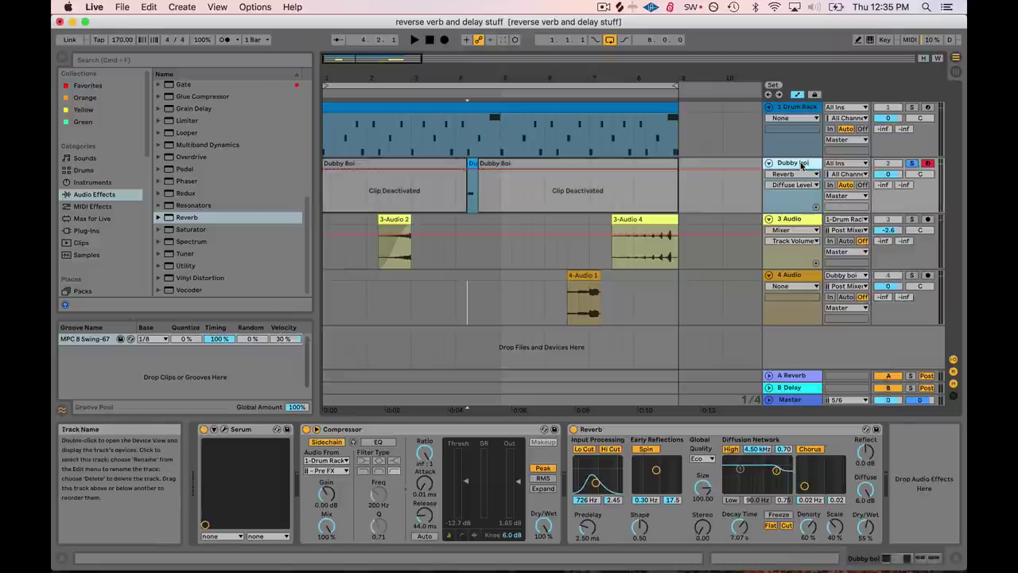
{"action": "left_click", "coordinate": [852, 276]}
{"action": "left_click", "coordinate": [852, 277]}
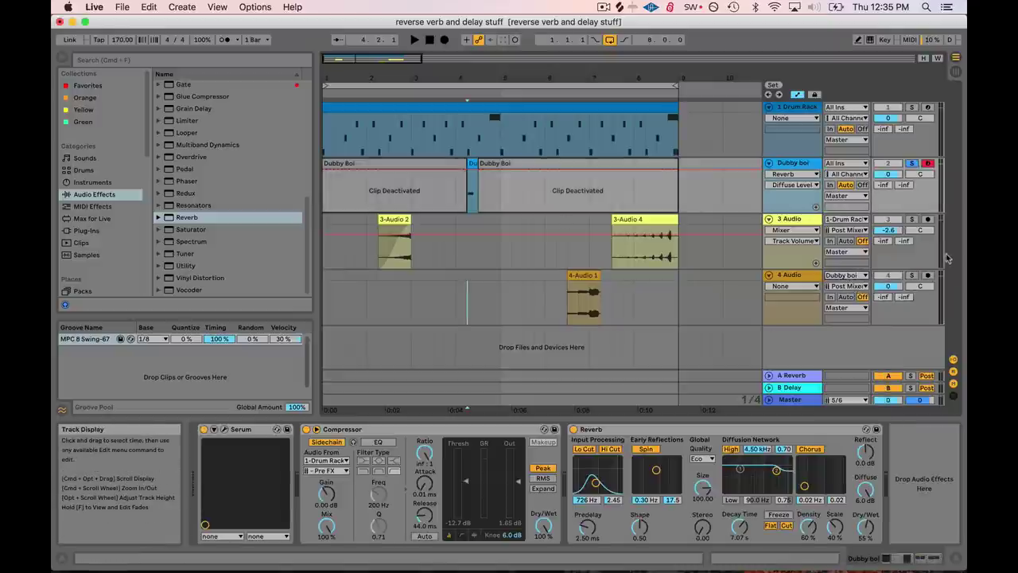
Step: Arm the 4 Audio track and record the bass note's reverb tail onto it from 4.2.1 to about 6.2.3
{"action": "left_click", "coordinate": [927, 275]}
{"action": "left_click", "coordinate": [444, 39]}
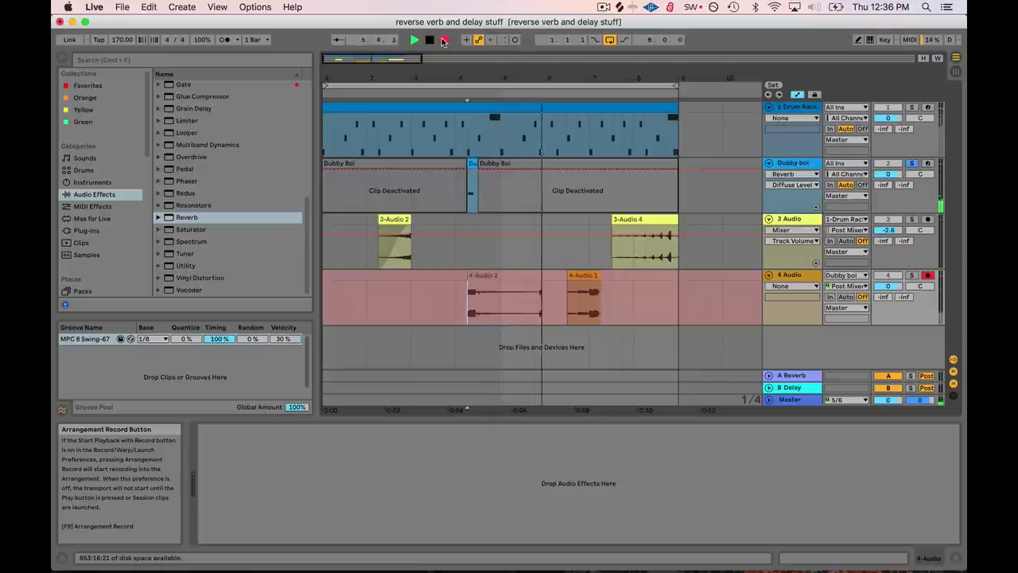
{"action": "key", "text": "space"}
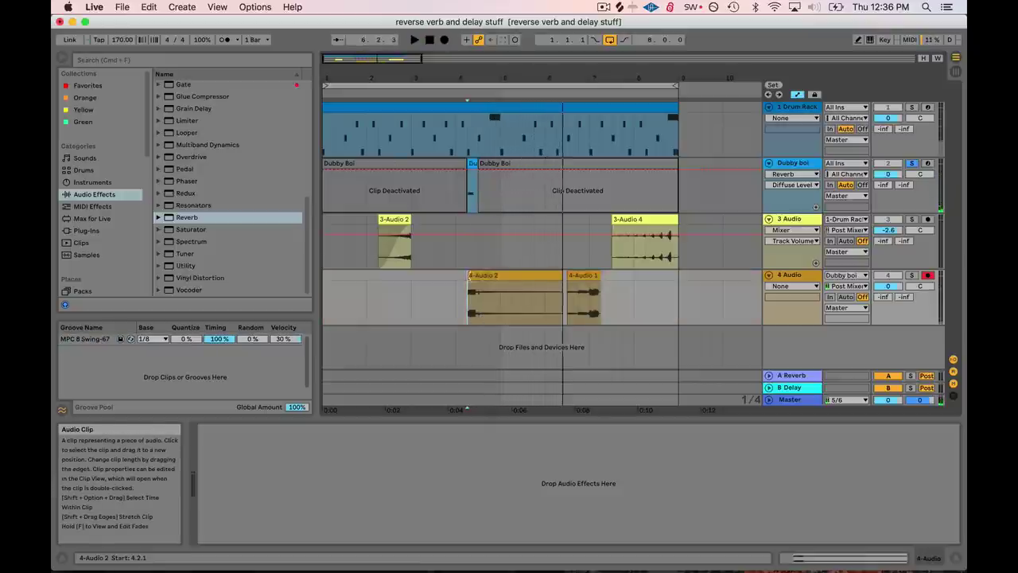
Step: Trim the start of the recorded bass reverb clip on 4 Audio to 4.3.1
{"action": "left_click_drag", "start_coordinate": [467, 276], "coordinate": [478, 277]}
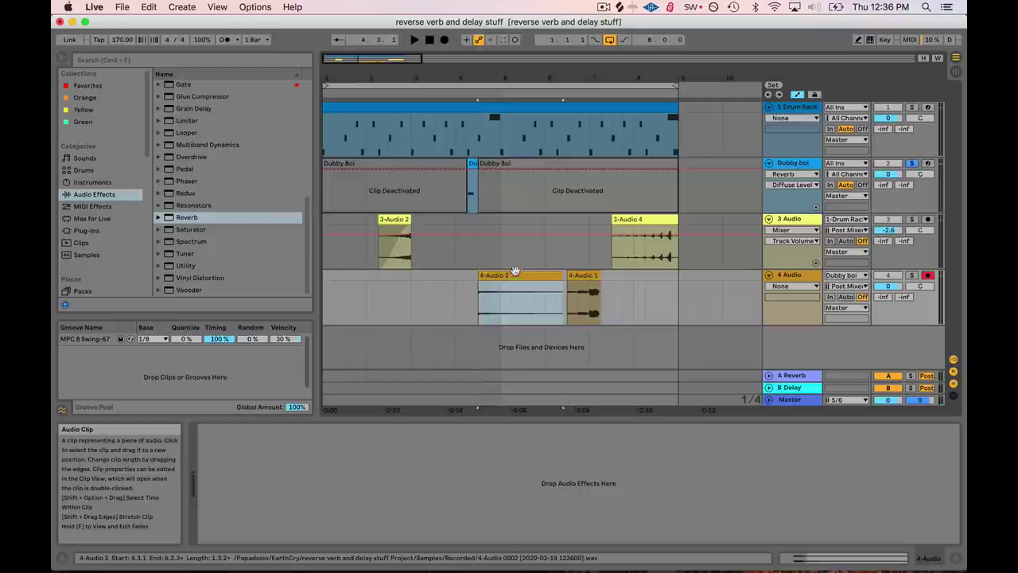
Step: Reactivate the outer Dubby Boi clips and consolidate all three parts into one clip from 1.1.1 to 9.1.1
{"action": "left_click", "coordinate": [532, 165]}
{"action": "key", "text": "0"}
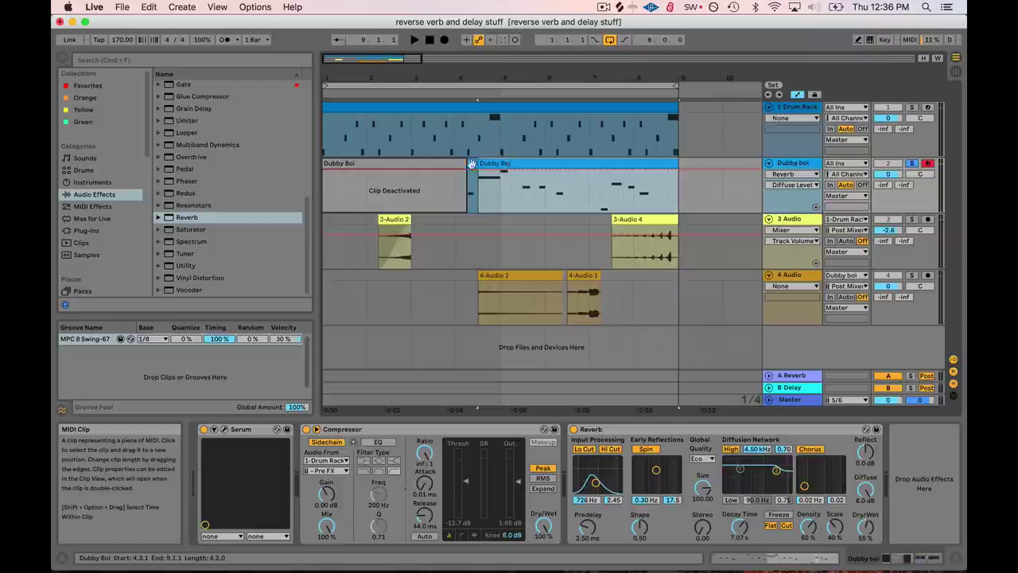
{"action": "left_click", "coordinate": [444, 166]}
{"action": "key", "text": "0"}
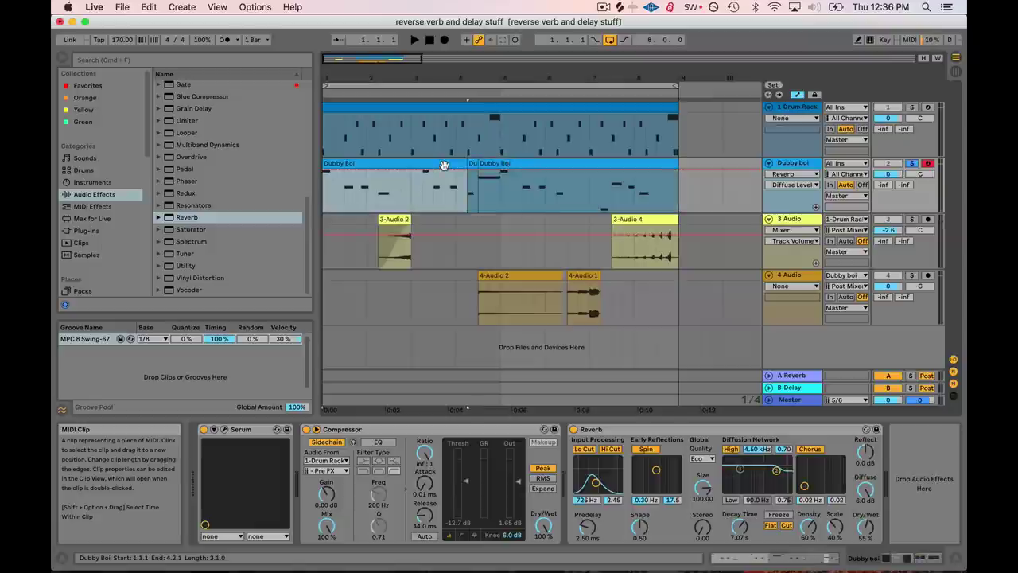
{"action": "left_click", "coordinate": [457, 202]}
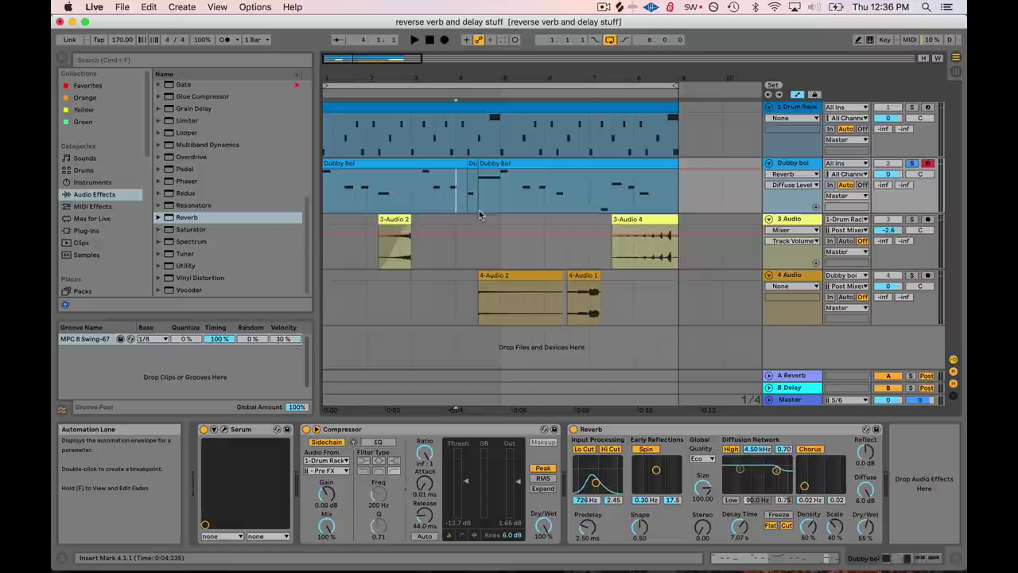
{"action": "left_click_drag", "start_coordinate": [466, 164], "coordinate": [678, 165]}
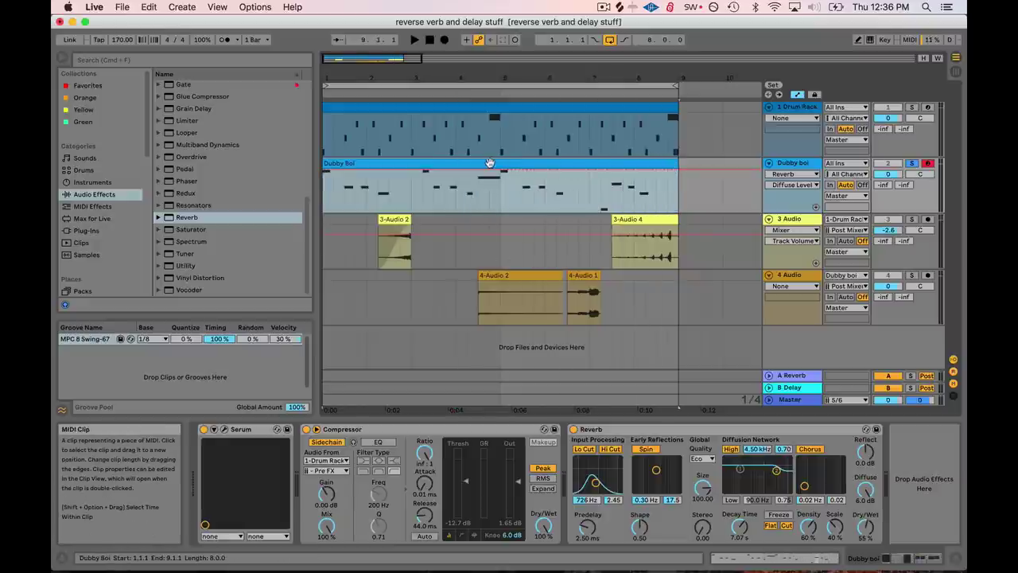
Step: Trim the bass reverb clip's start to 4.4.1, move the clip to 4.2.1 and give it a short fade-in
{"action": "mouse_move", "coordinate": [478, 276]}
{"action": "left_mouse_down"}
{"action": "mouse_move", "coordinate": [502, 278]}
{"action": "mouse_move", "coordinate": [479, 280]}
{"action": "left_mouse_up"}
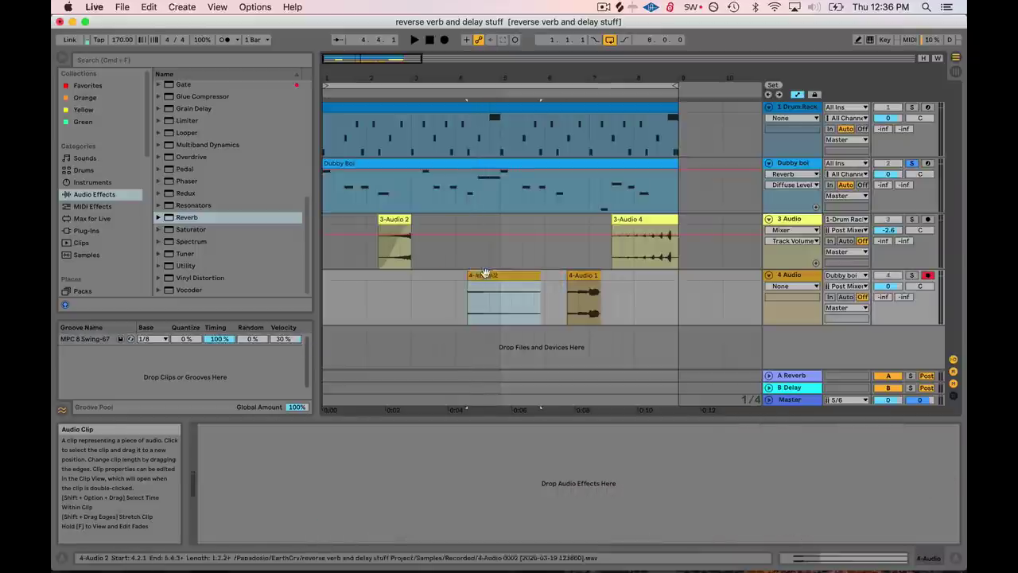
{"action": "left_click_drag", "start_coordinate": [393, 58], "coordinate": [360, 69]}
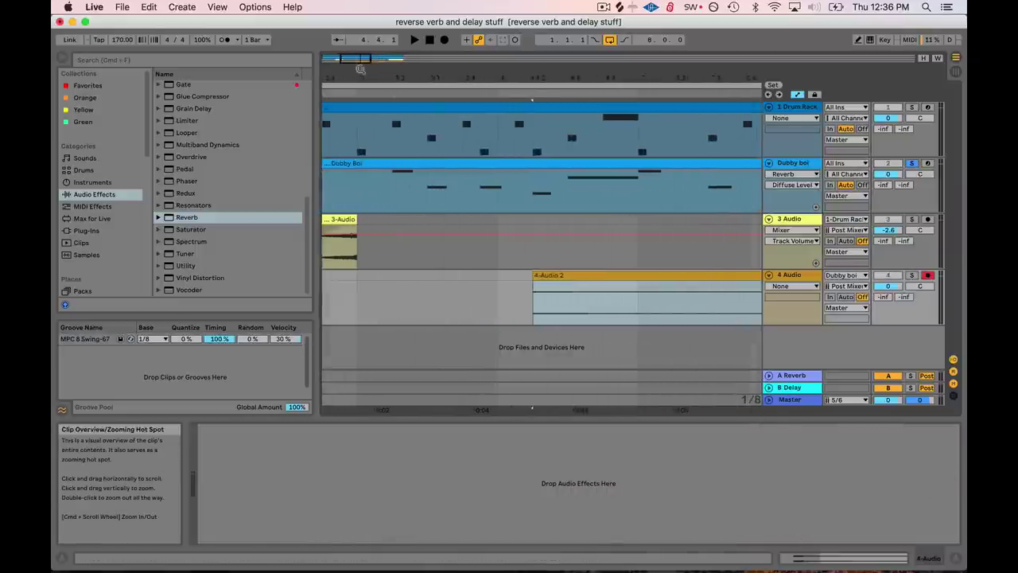
{"action": "left_click", "coordinate": [535, 285]}
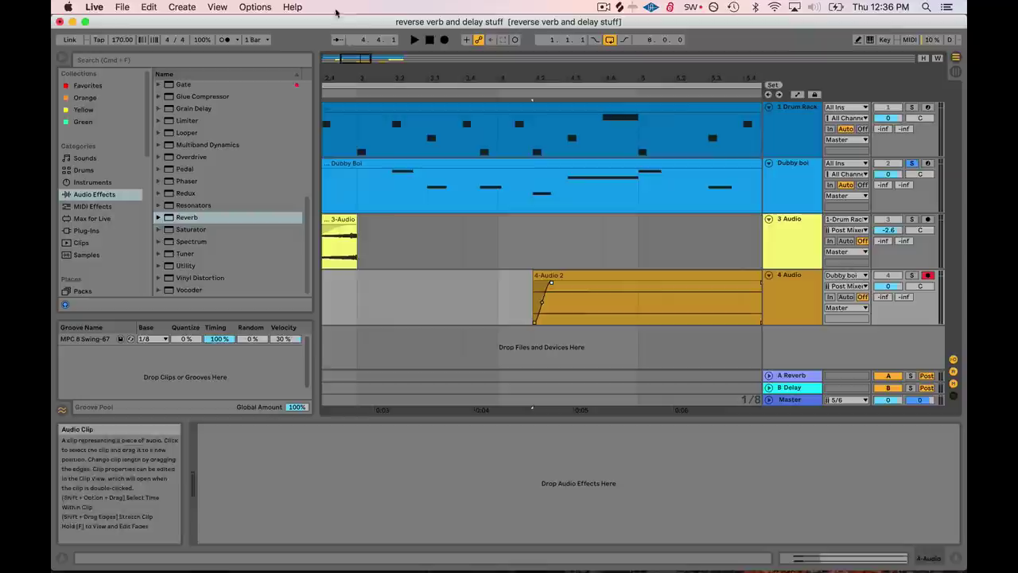
{"action": "left_click_drag", "start_coordinate": [351, 58], "coordinate": [350, 40]}
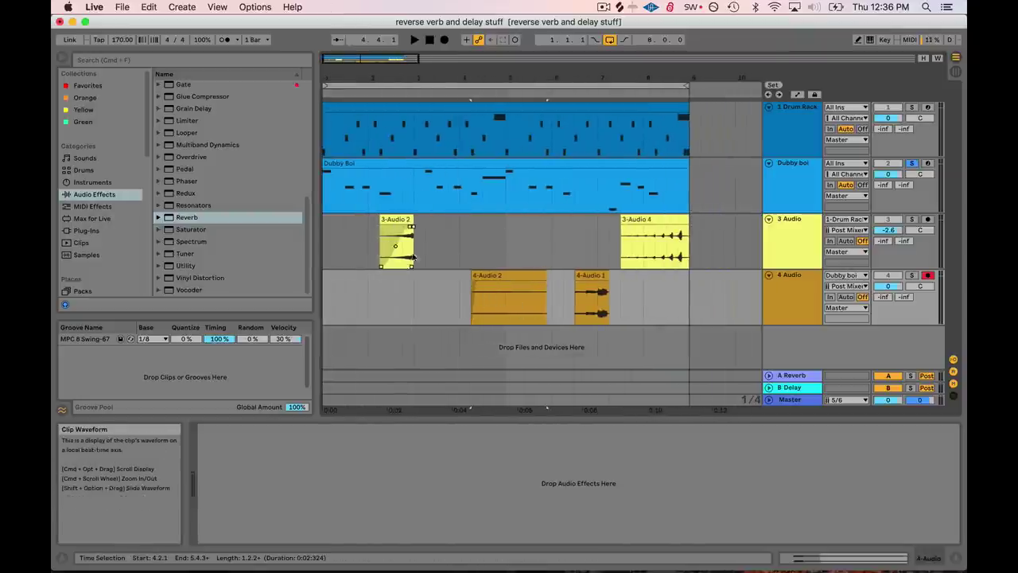
Step: Play briefly from 3.1.1, turn off the Dubby boi track's solo and delete its Reverb
{"action": "left_click", "coordinate": [452, 255]}
{"action": "key", "text": "space"}
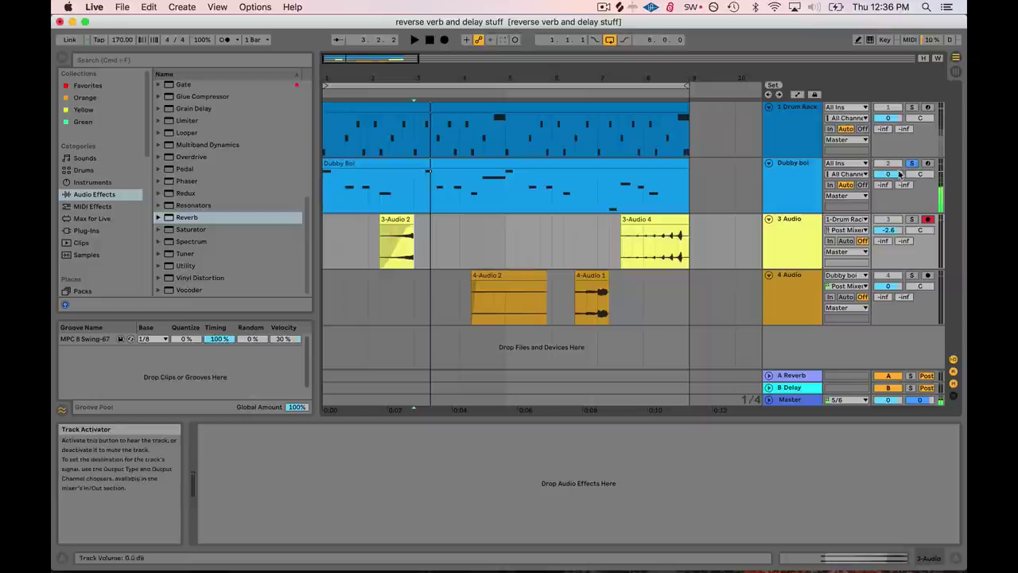
{"action": "left_click", "coordinate": [783, 165]}
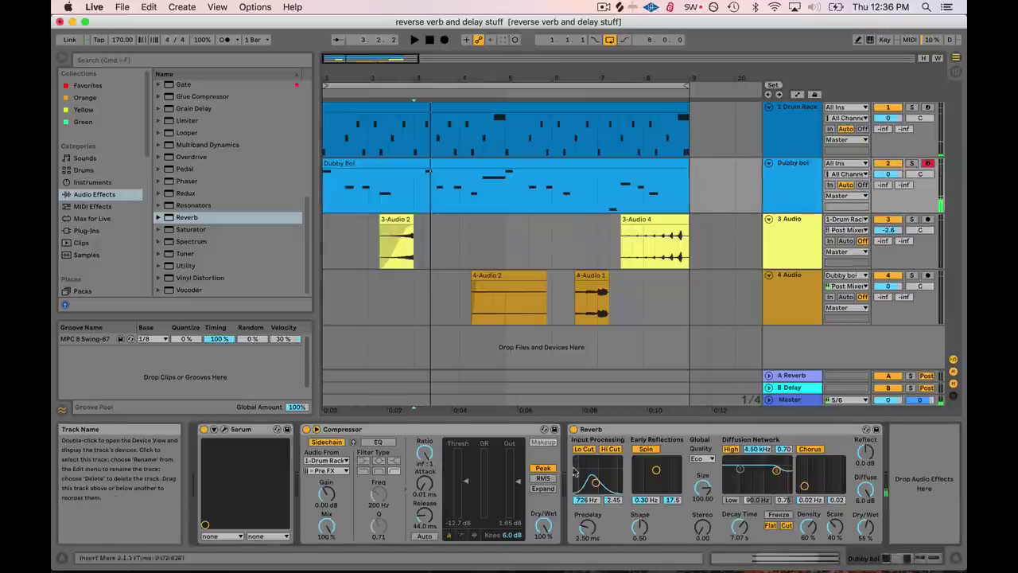
{"action": "right_click", "coordinate": [641, 429]}
{"action": "left_click", "coordinate": [660, 473]}
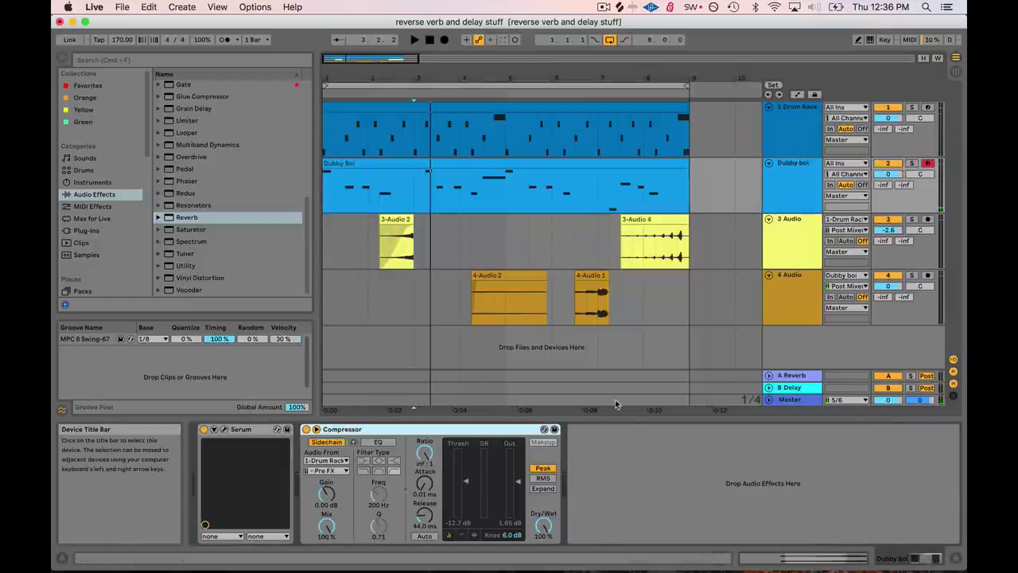
Step: Audition the arrangement from 1.1.1 and raise the bass reverb clip's gain to 13.1 dB
{"action": "key", "text": "space"}
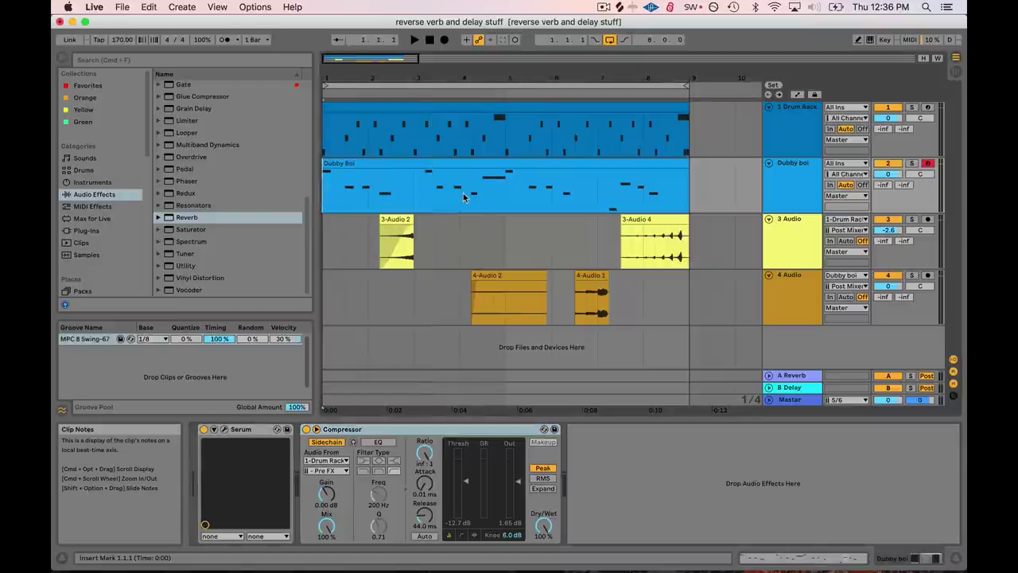
{"action": "key", "text": "space"}
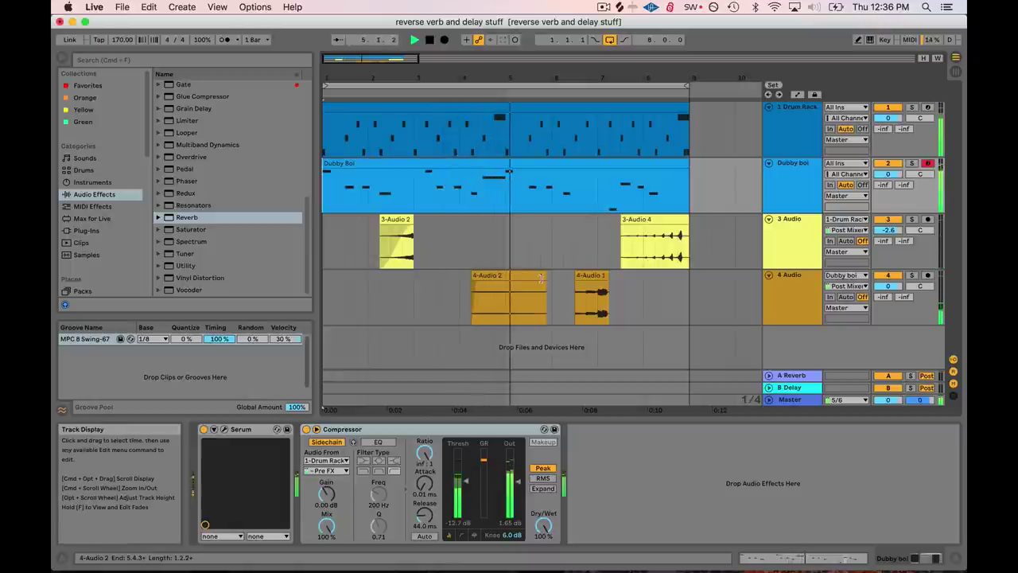
{"action": "double_click", "coordinate": [495, 275]}
{"action": "key", "text": "space"}
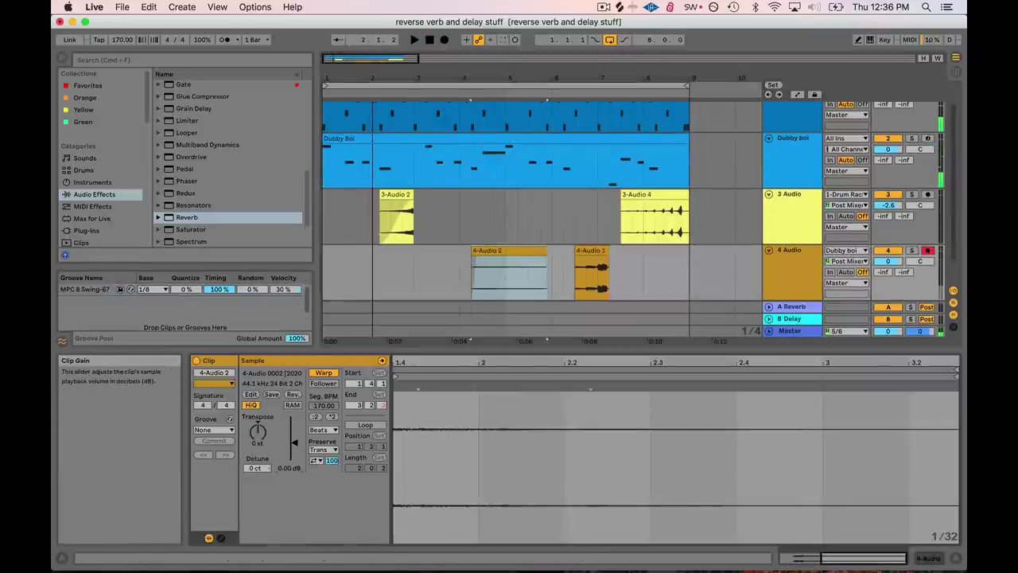
{"action": "left_click_drag", "start_coordinate": [293, 439], "coordinate": [293, 430]}
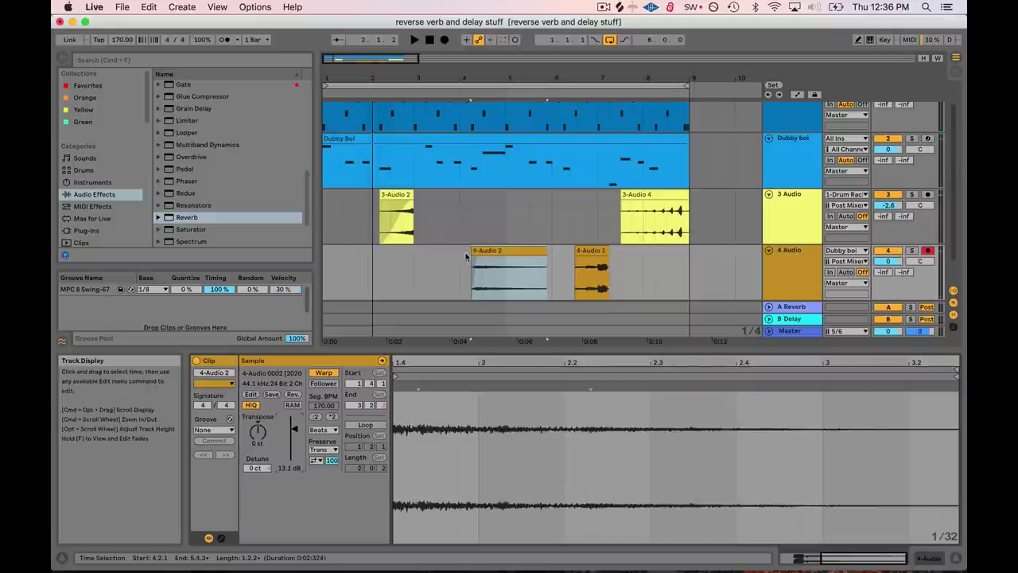
Step: Listen to the louder reverb clip against the bass from 4.1.1 and to the arrangement from 1.1.1
{"action": "left_click", "coordinate": [457, 217]}
{"action": "key", "text": "space"}
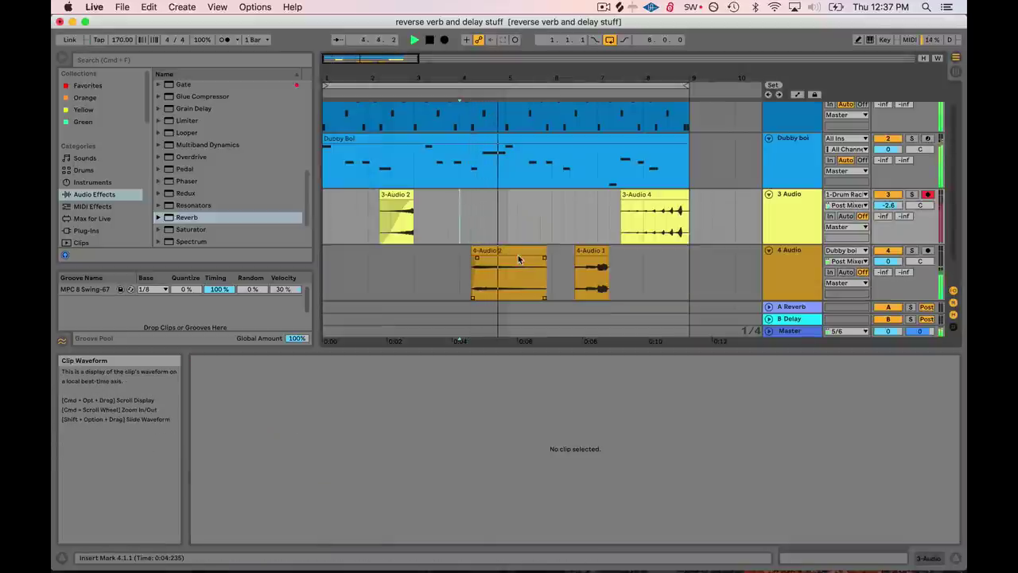
{"action": "key", "text": "space"}
{"action": "key", "text": "space"}
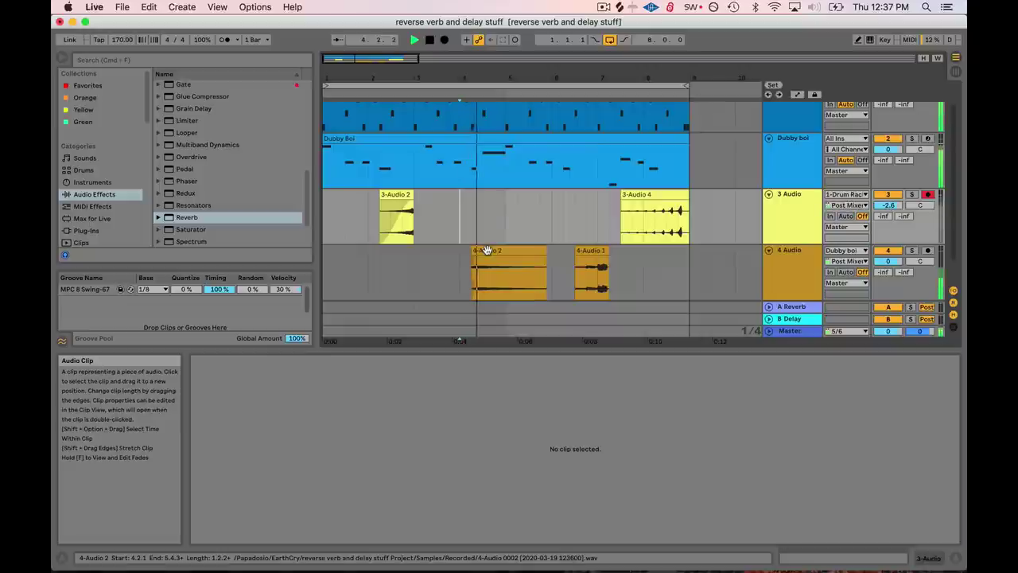
{"action": "key", "text": "space"}
{"action": "left_click", "coordinate": [329, 221]}
{"action": "key", "text": "space"}
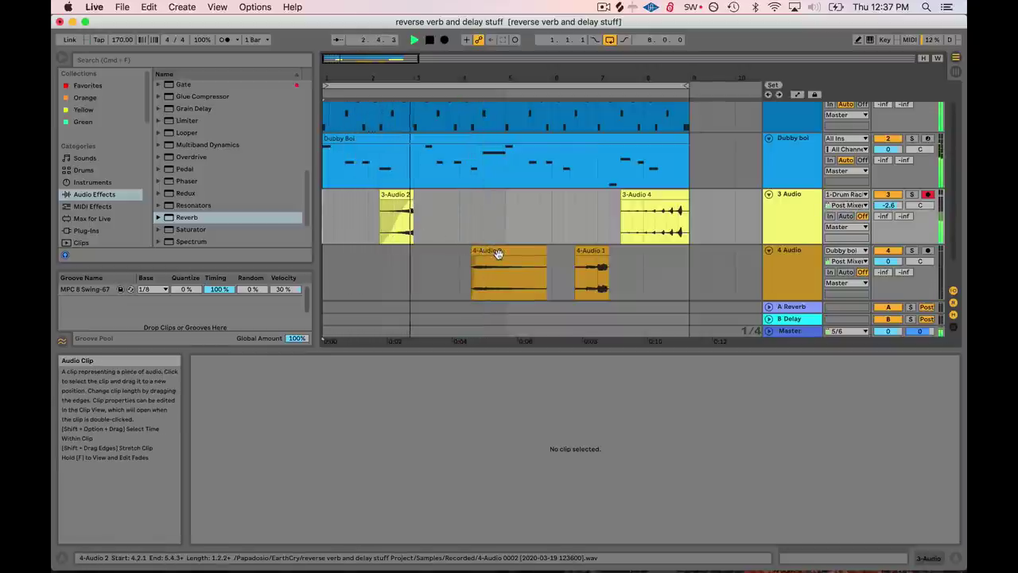
Step: Move the bass reverb clip to start at 3.1.1, shorten its fade-in and audition it from 1.1.1
{"action": "left_click_drag", "start_coordinate": [498, 250], "coordinate": [443, 250]}
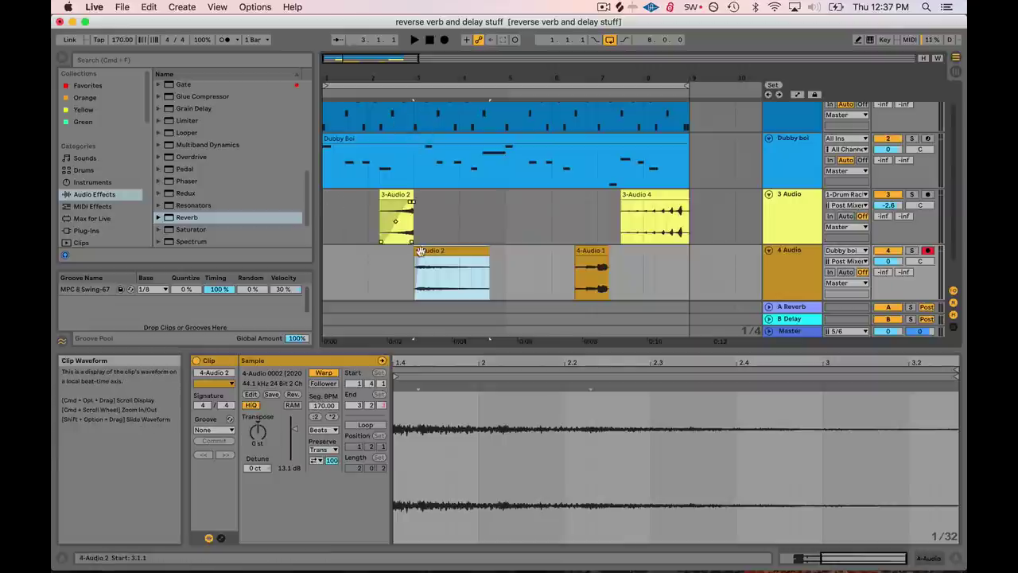
{"action": "left_click_drag", "start_coordinate": [417, 257], "coordinate": [418, 258]}
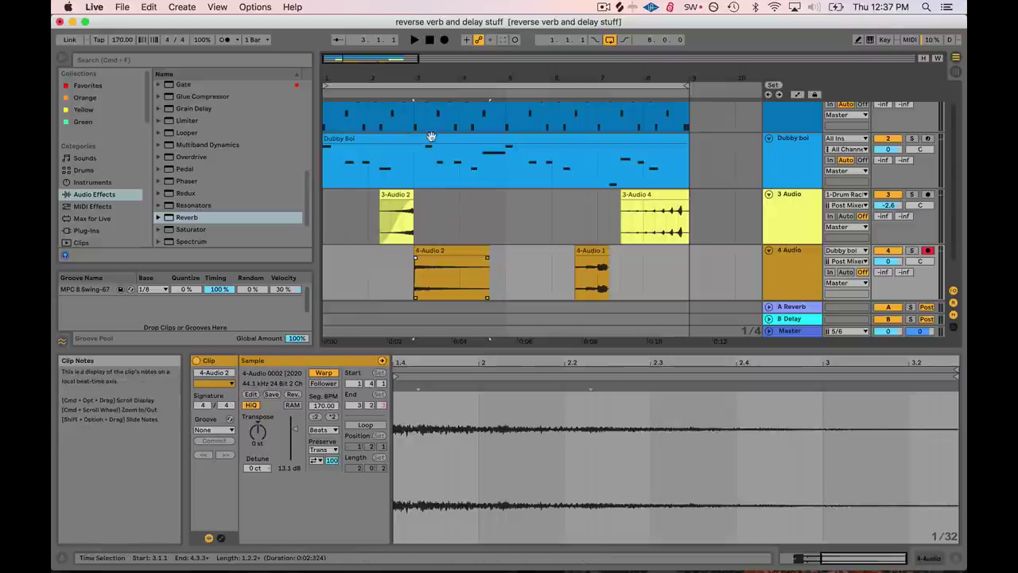
{"action": "left_click", "coordinate": [325, 171]}
{"action": "key", "text": "space"}
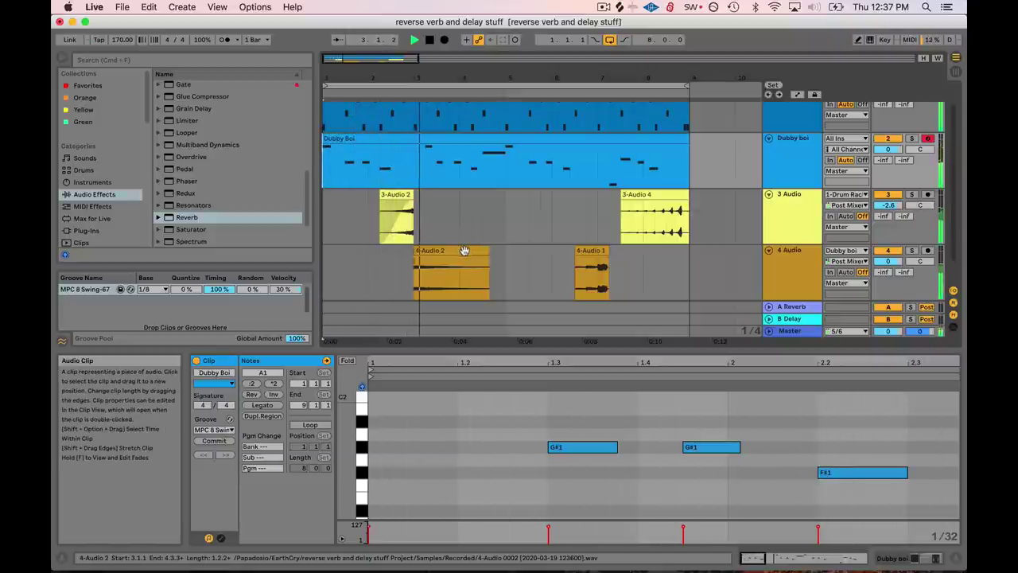
{"action": "key", "text": "space"}
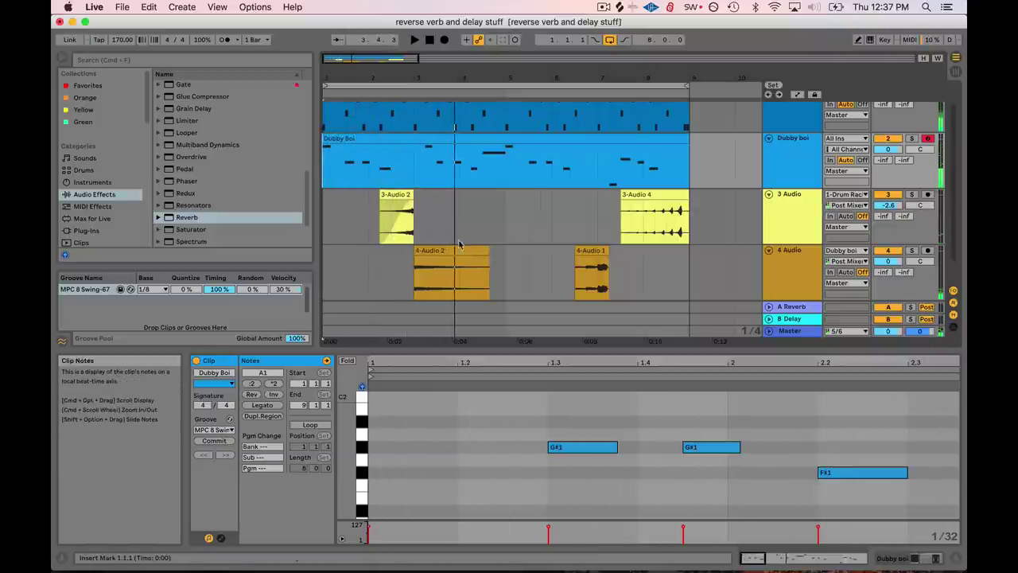
Step: Trim the end of the bass reverb clip to 3.2.1 and audition it from 1.1.1
{"action": "left_click_drag", "start_coordinate": [480, 248], "coordinate": [426, 252]}
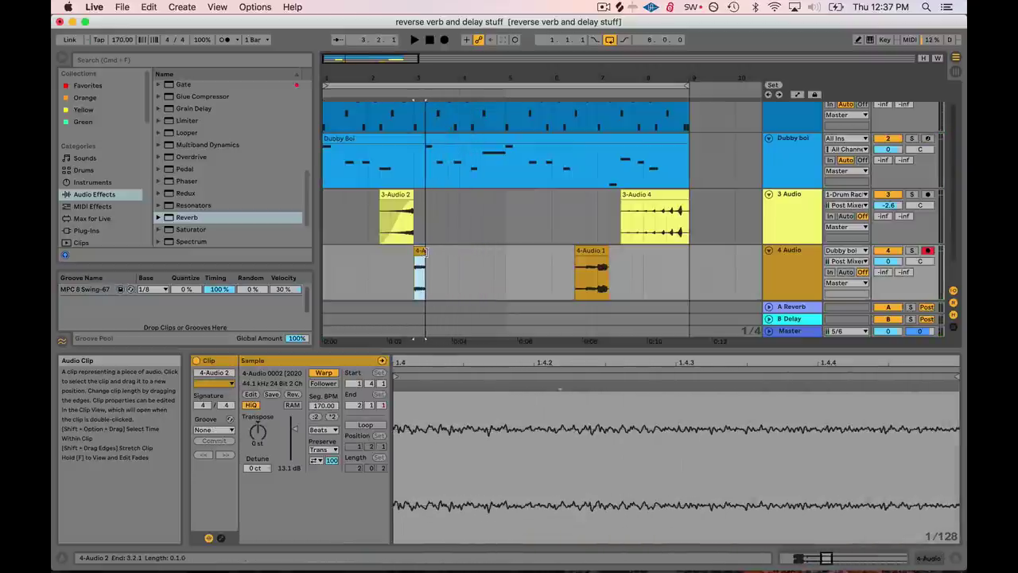
{"action": "left_click", "coordinate": [421, 163]}
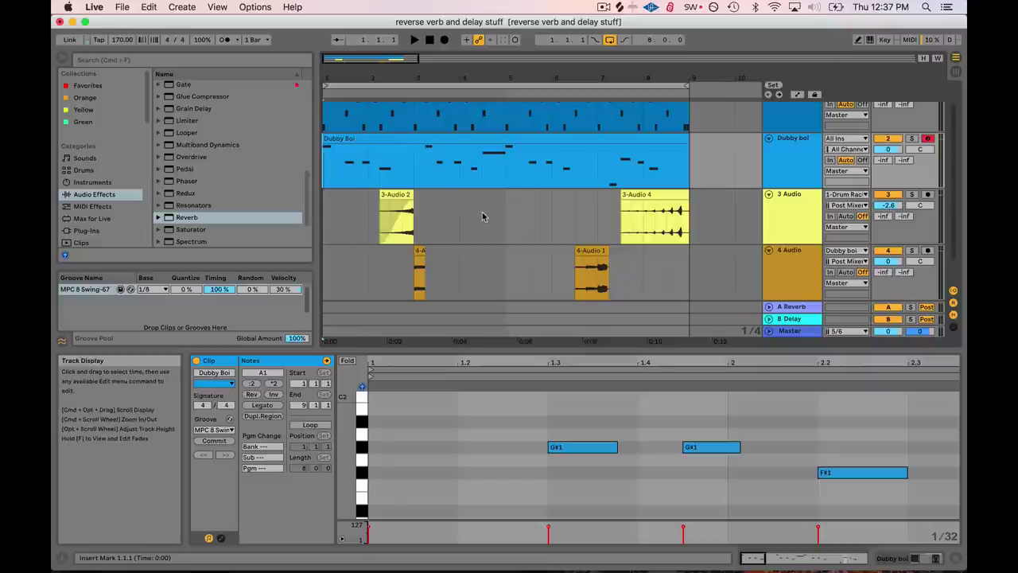
{"action": "key", "text": "space"}
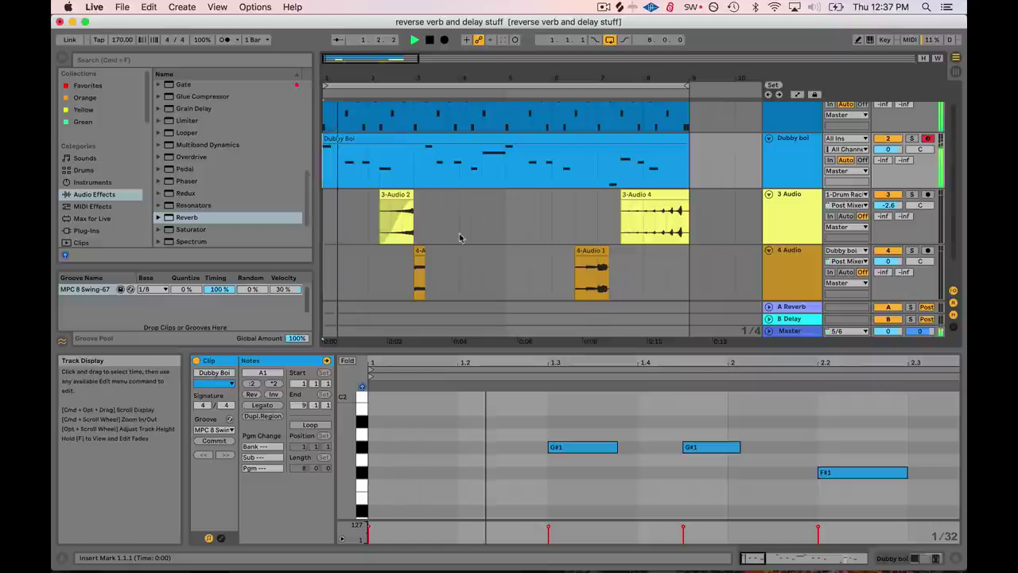
{"action": "key", "text": "space"}
Step: Lower the one-beat reverb clip's gain to 10.2 dB and audition the arrangement from 1.1.1
{"action": "left_click", "coordinate": [420, 253]}
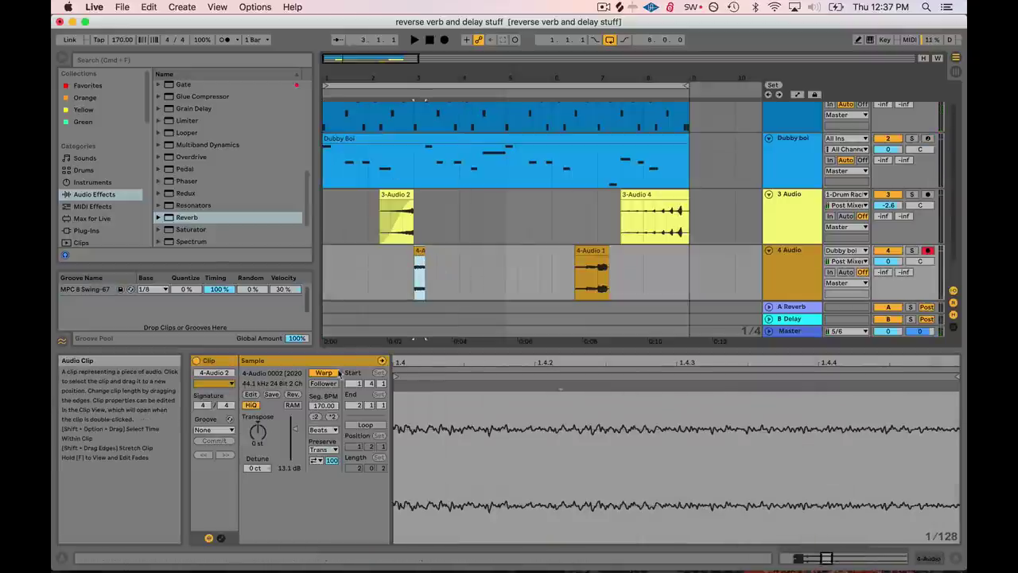
{"action": "left_click_drag", "start_coordinate": [294, 433], "coordinate": [295, 438]}
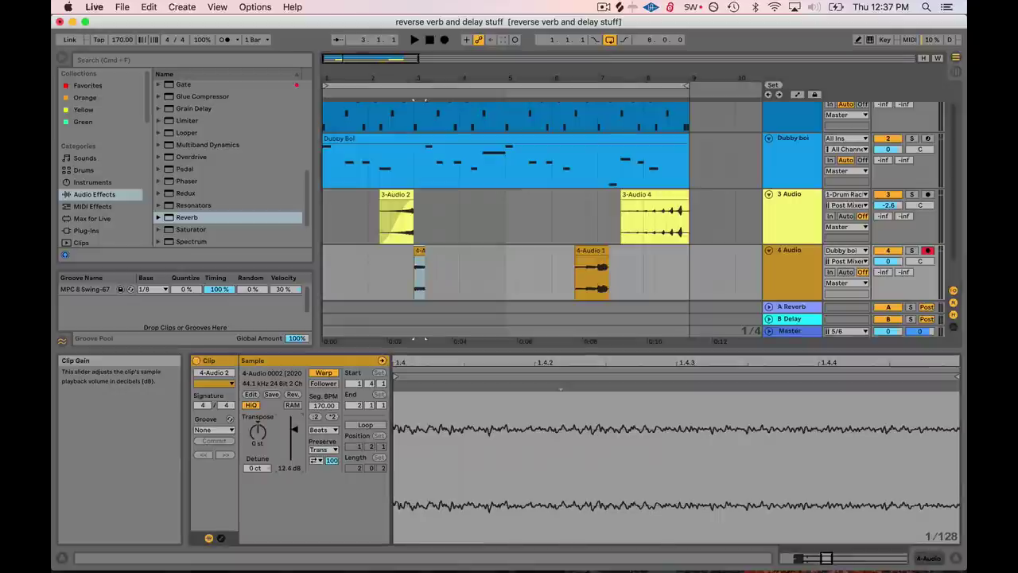
{"action": "left_click", "coordinate": [329, 210]}
{"action": "key", "text": "space"}
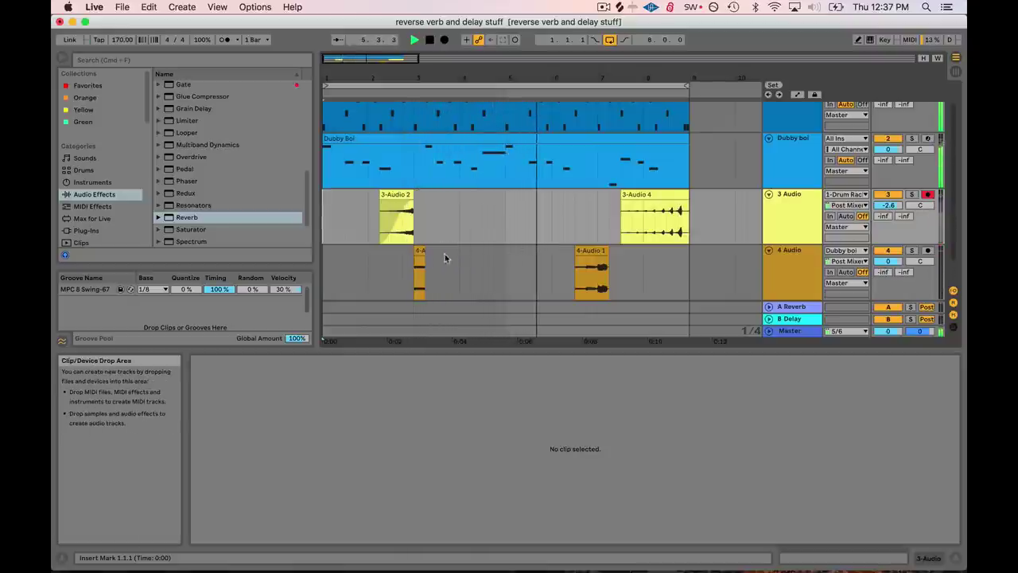
{"action": "key", "text": "space"}
Step: Copy the one-beat reverb clip to 5.2.1 on 4 Audio and audition it from 5.1.1
{"action": "left_click", "coordinate": [419, 253]}
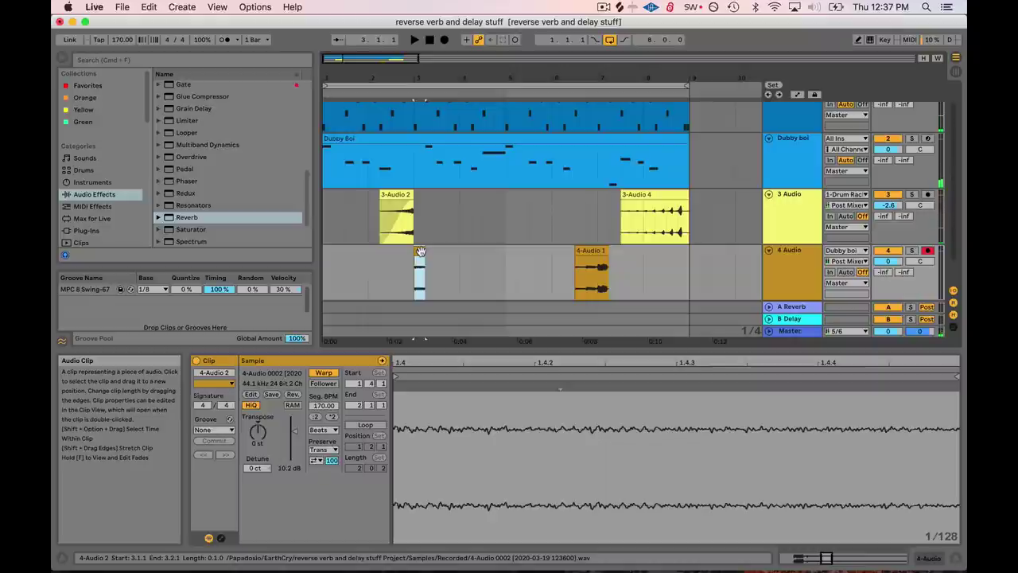
{"action": "left_click", "coordinate": [515, 248]}
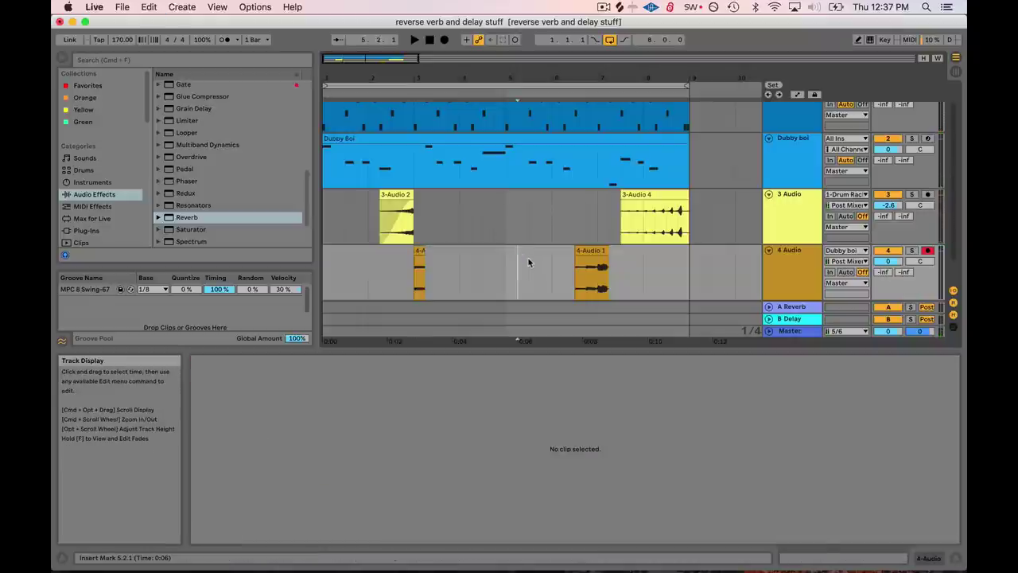
{"action": "key", "text": "super+v"}
{"action": "left_click", "coordinate": [504, 249]}
{"action": "key", "text": "space"}
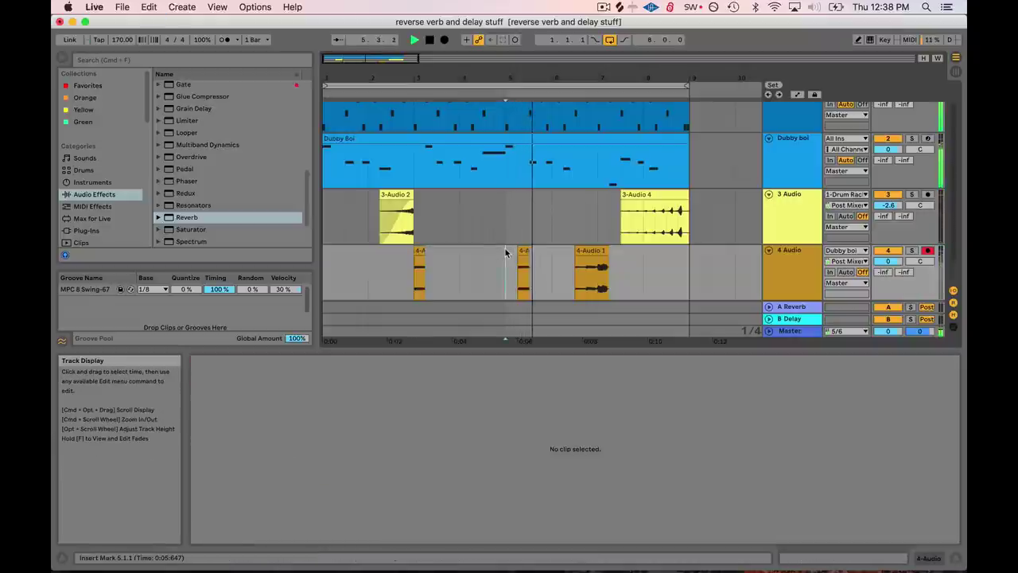
Step: Transpose the reverb clip at 5.2.1 to 7 st while auditioning it
{"action": "left_click", "coordinate": [522, 274]}
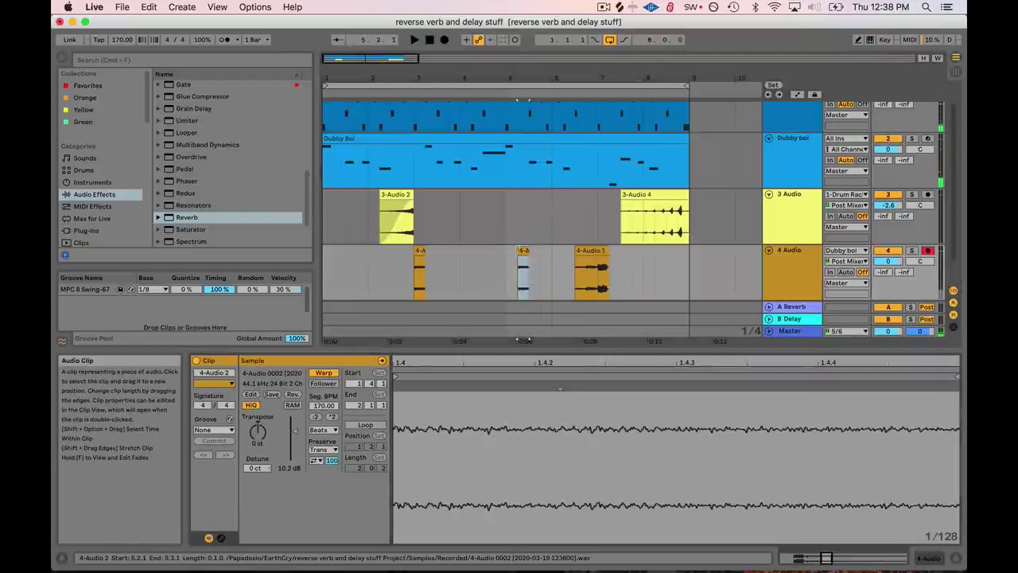
{"action": "key", "text": "space"}
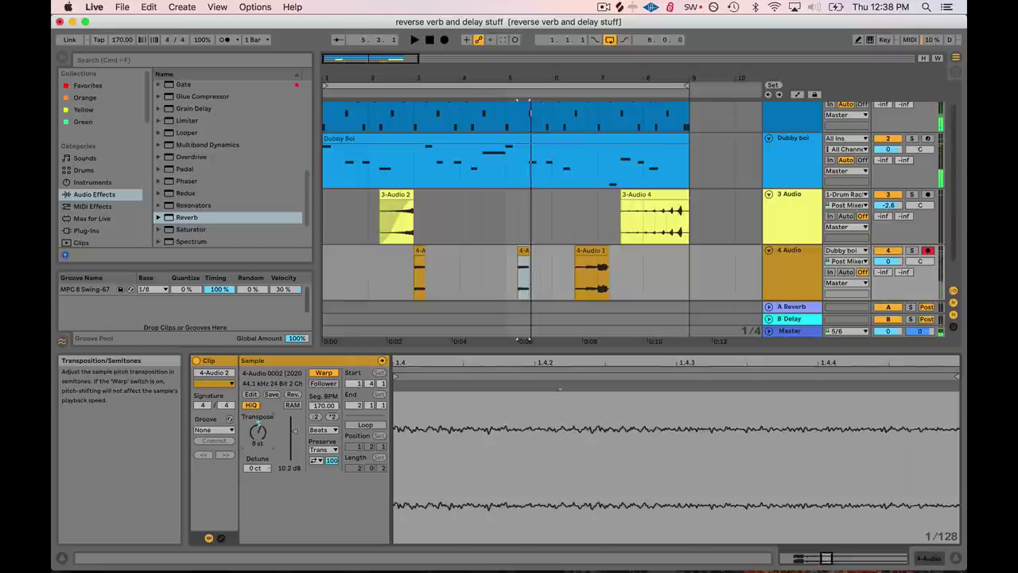
{"action": "key", "text": "space"}
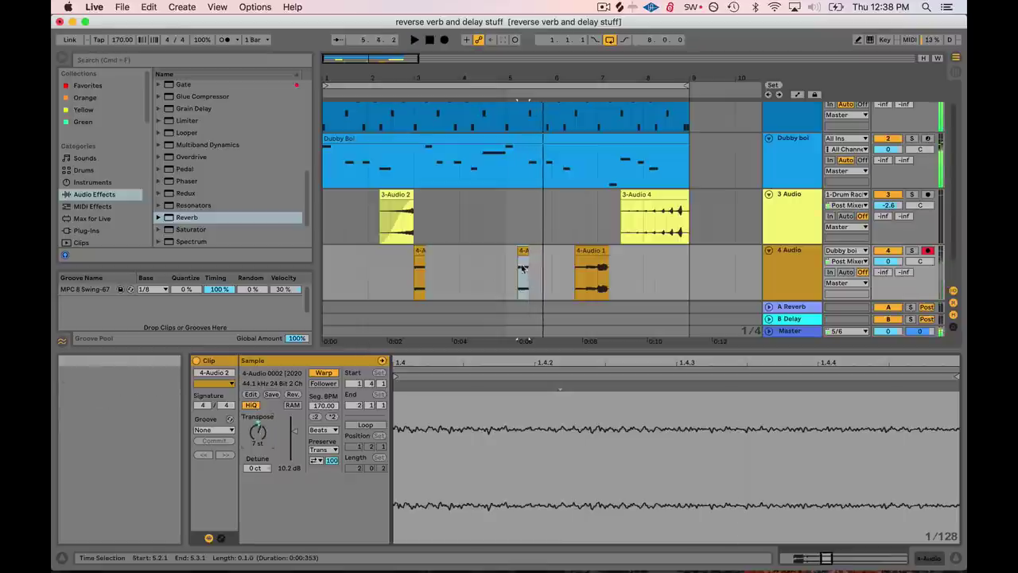
Step: Audition the arrangement from the one-beat reverb clip at 3.1.1 on 4 Audio
{"action": "key", "text": "space"}
{"action": "left_click", "coordinate": [508, 258]}
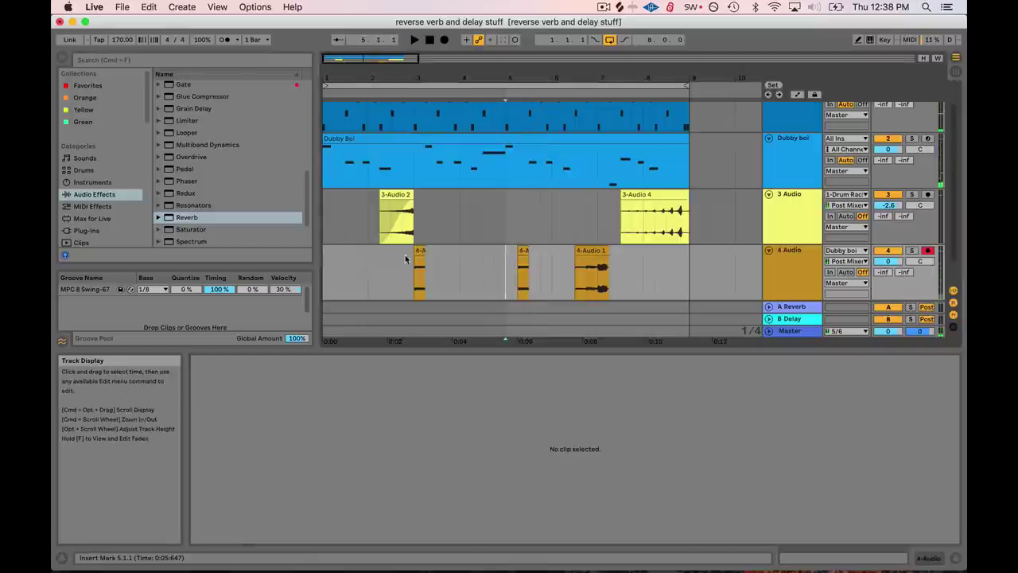
{"action": "left_click", "coordinate": [422, 258]}
{"action": "key", "text": "space"}
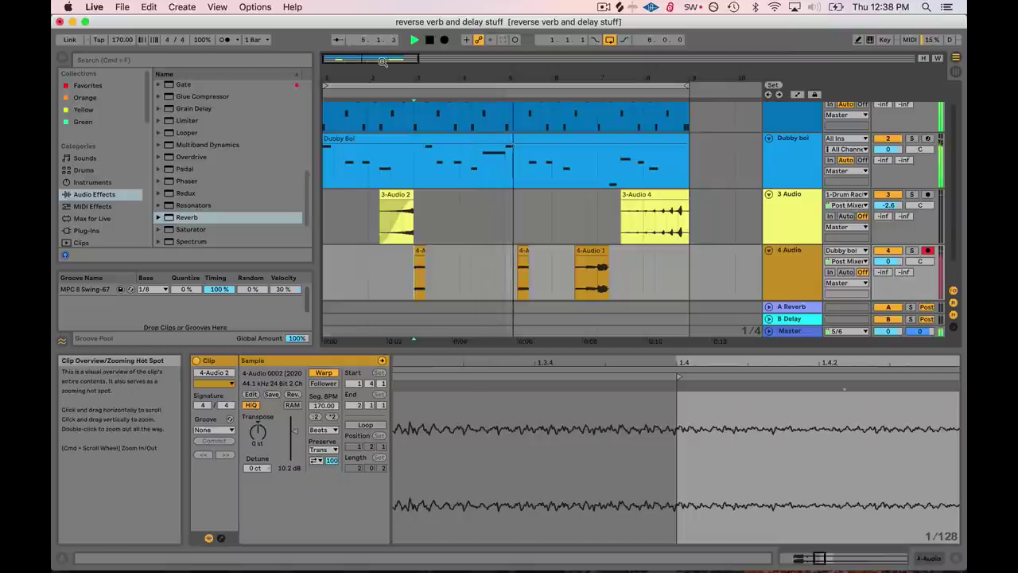
{"action": "left_click_drag", "start_coordinate": [382, 61], "coordinate": [391, 61]}
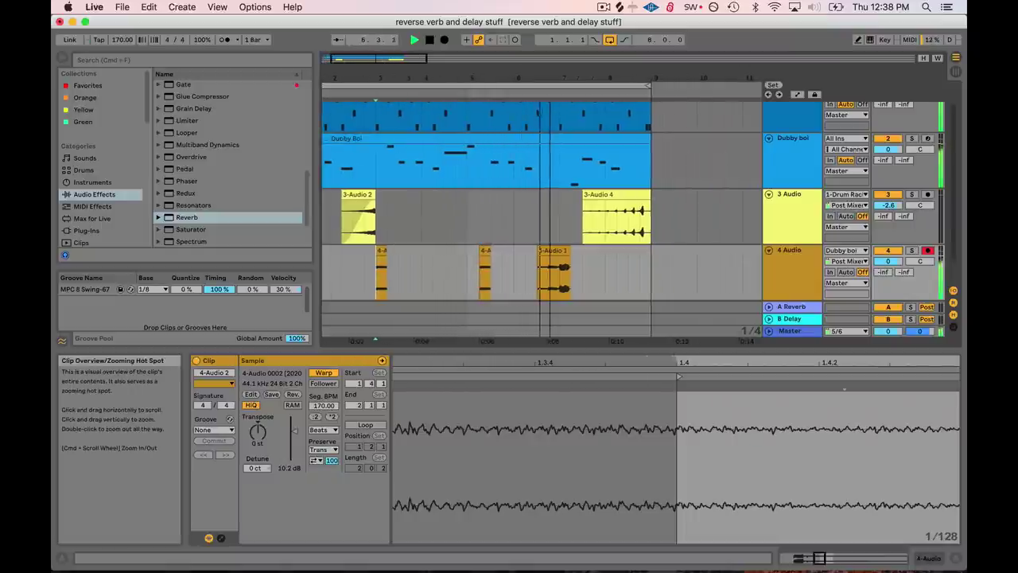
{"action": "left_click_drag", "start_coordinate": [557, 78], "coordinate": [557, 62]}
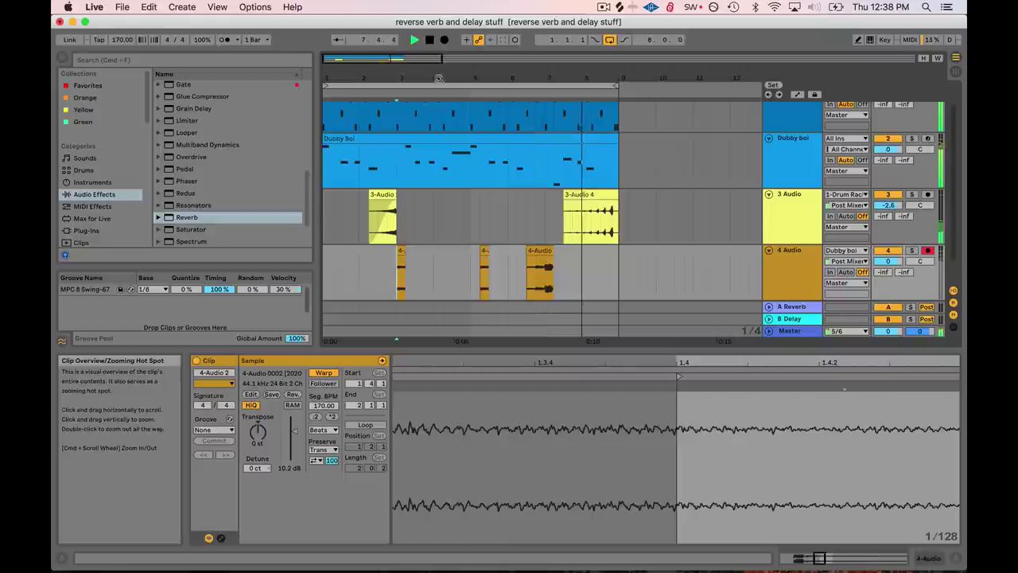
Step: Select everything inside the eight-bar loop starting at 1.1.1 and listen to the loop from its beginning
{"action": "left_click", "coordinate": [566, 85]}
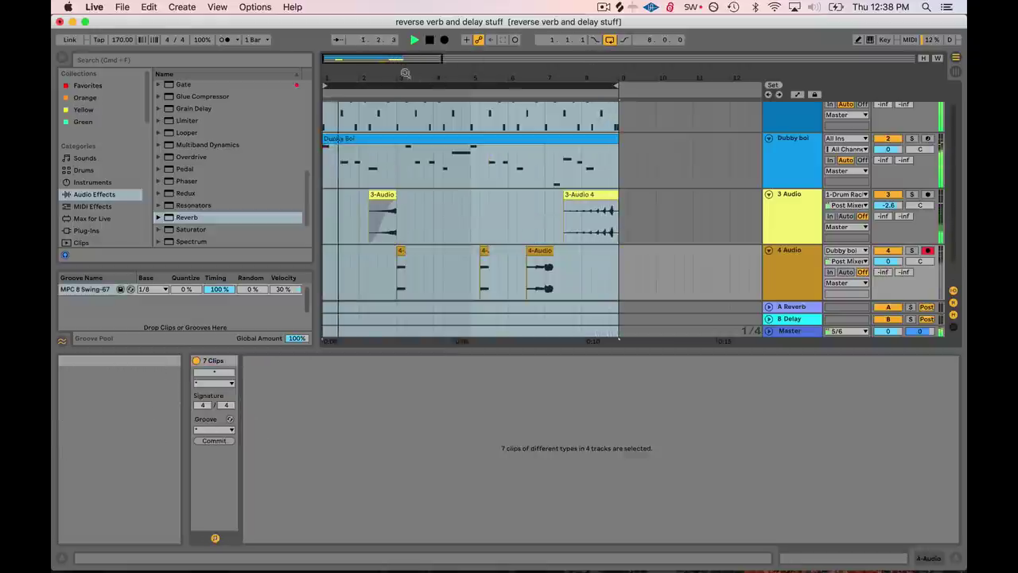
{"action": "left_click", "coordinate": [363, 60]}
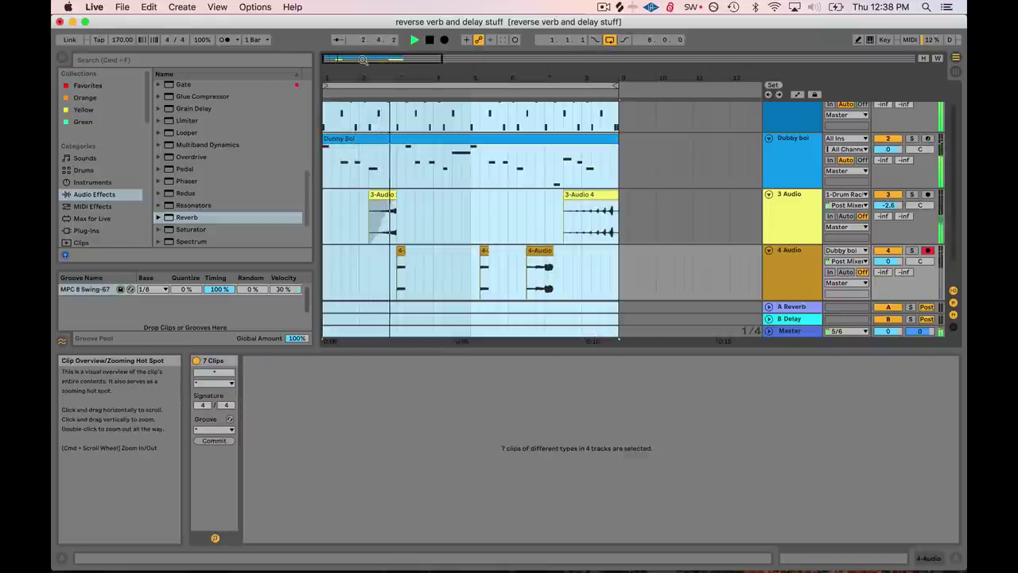
{"action": "left_click_drag", "start_coordinate": [363, 60], "coordinate": [362, 60]}
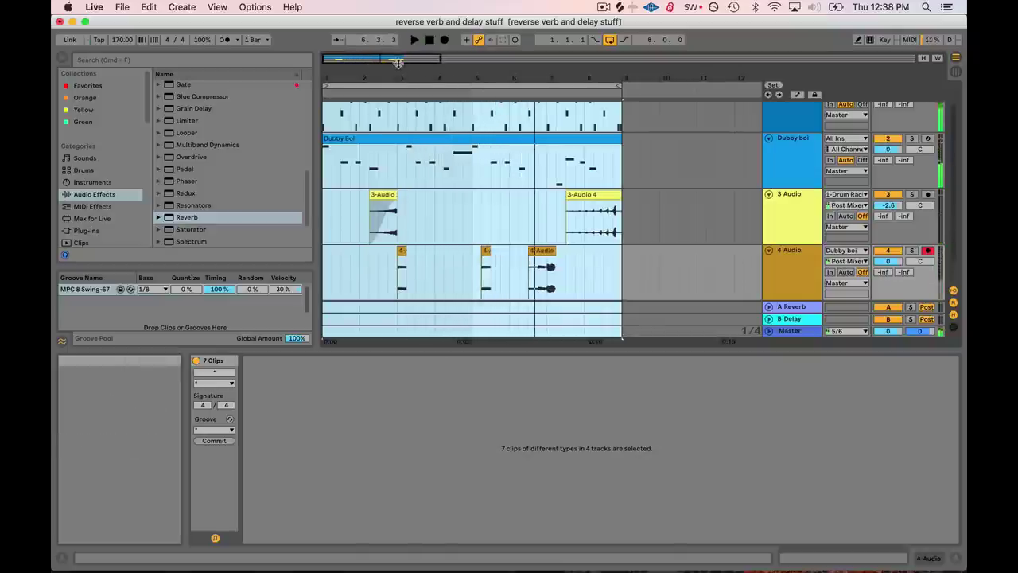
{"action": "scroll", "coordinate": [715, 193], "scroll_direction": "up", "scroll_amount": 2}
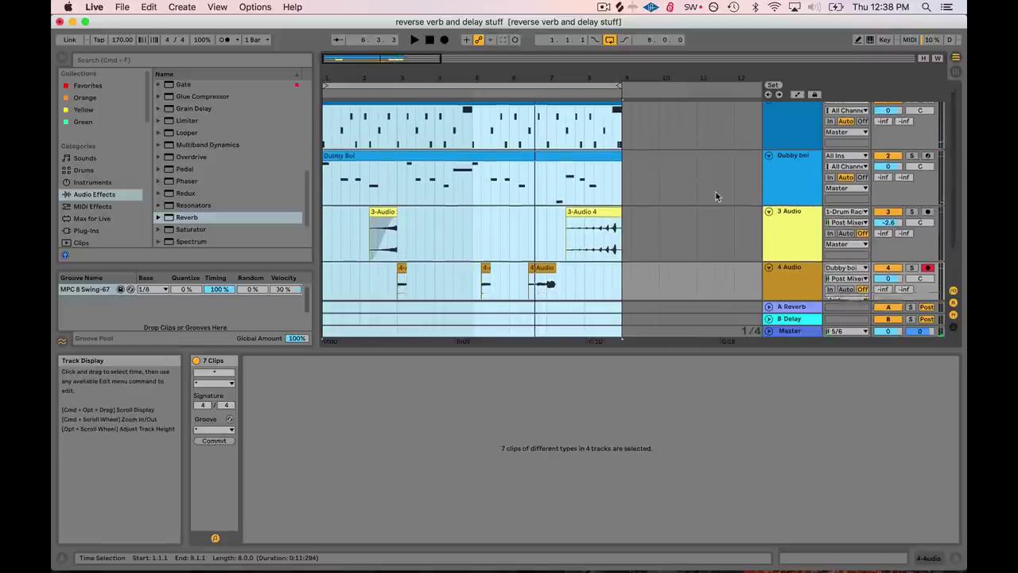
{"action": "scroll", "coordinate": [716, 191], "scroll_direction": "down", "scroll_amount": 4}
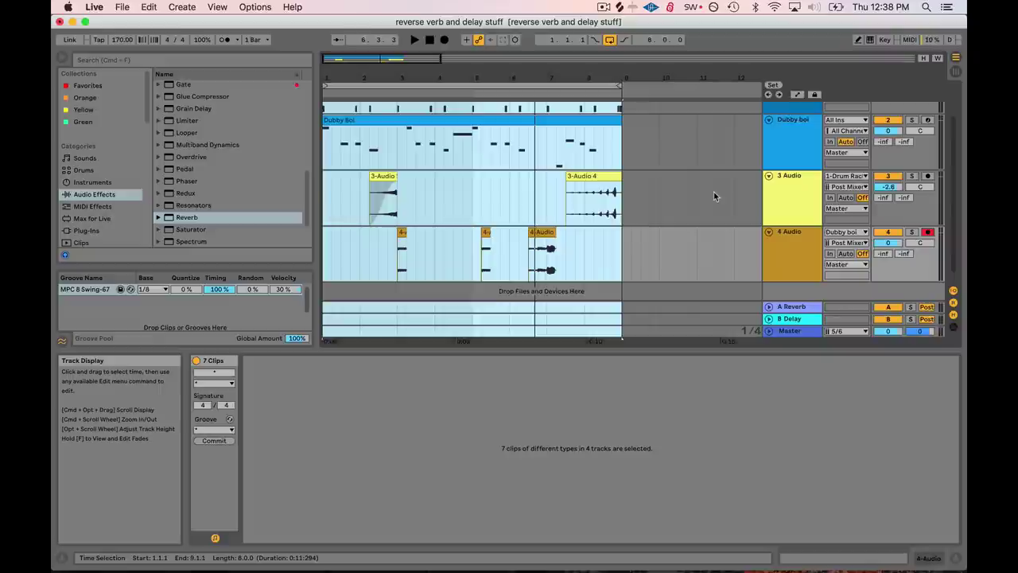
{"action": "left_click_drag", "start_coordinate": [396, 65], "coordinate": [641, 14]}
{"action": "left_click", "coordinate": [602, 7]}
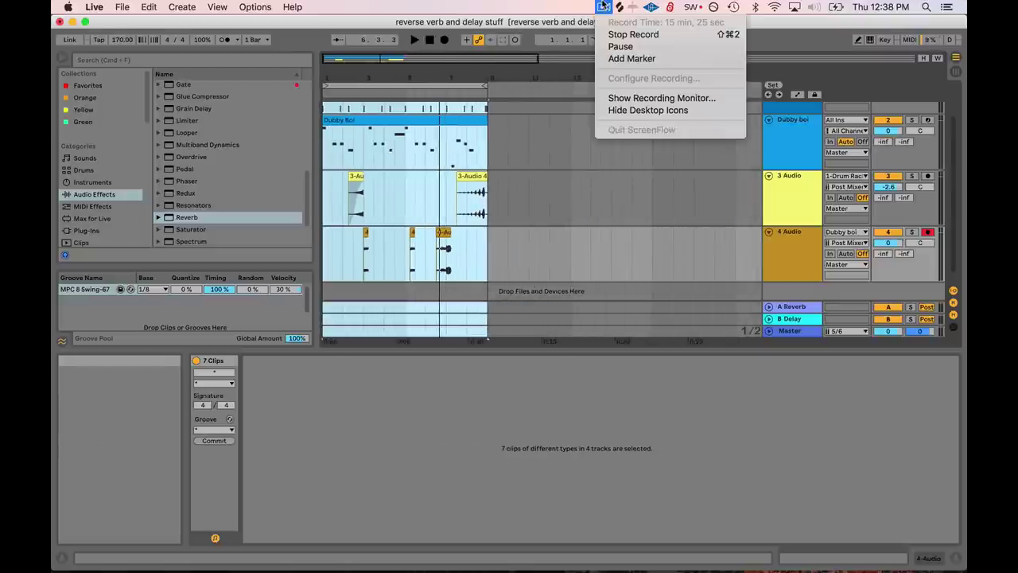